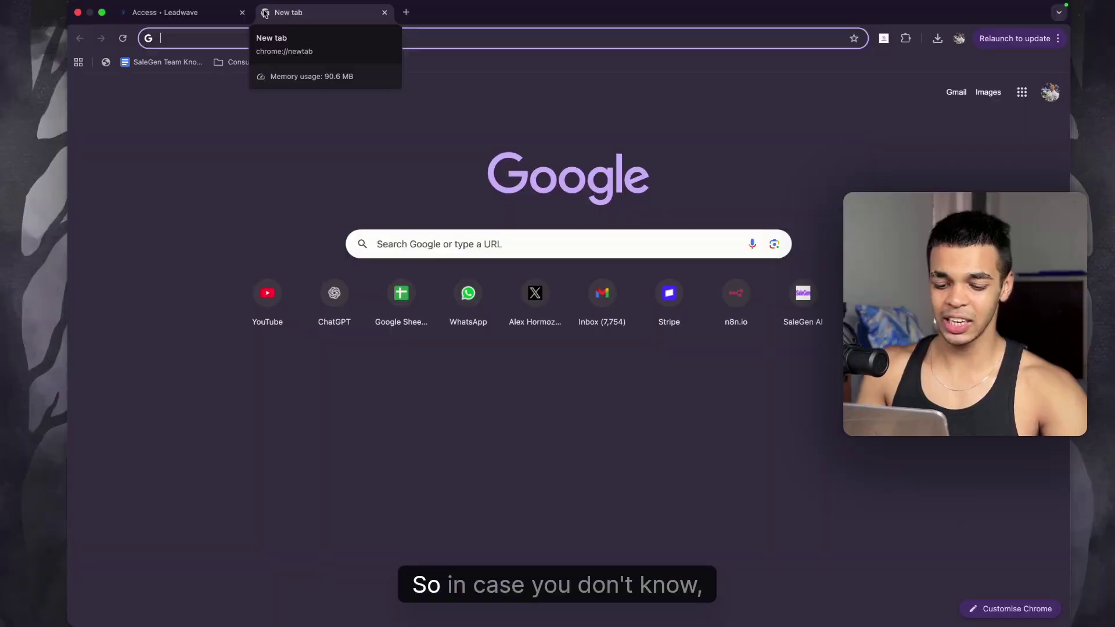
Step: Go to apollo.io, dismiss the book-a-demo popup, and open the Pricing page
text(apoll)
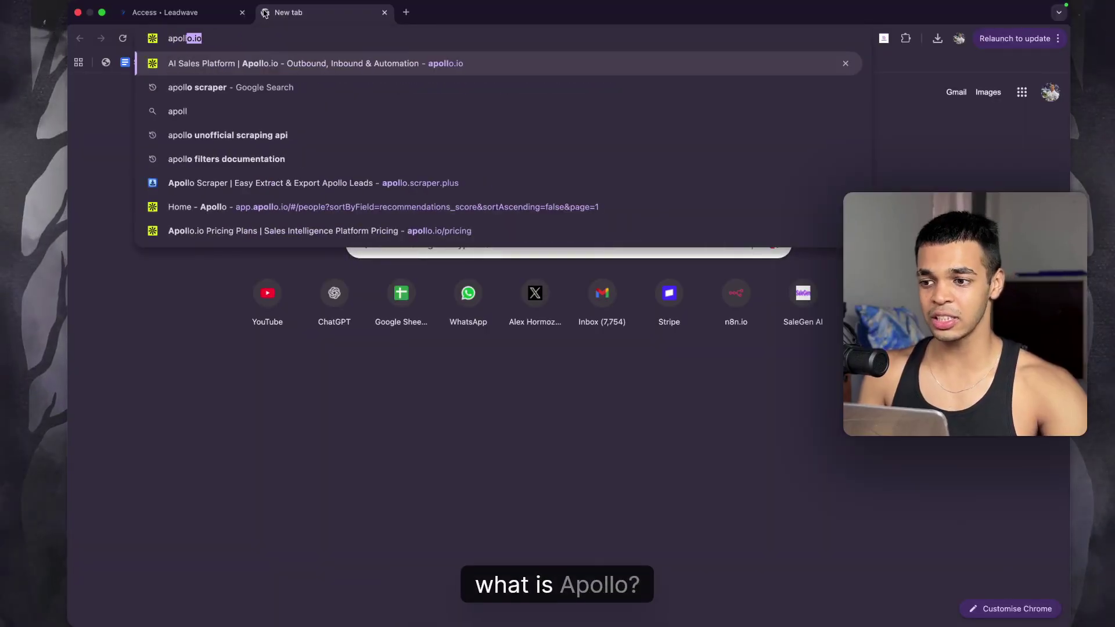
key(Return)
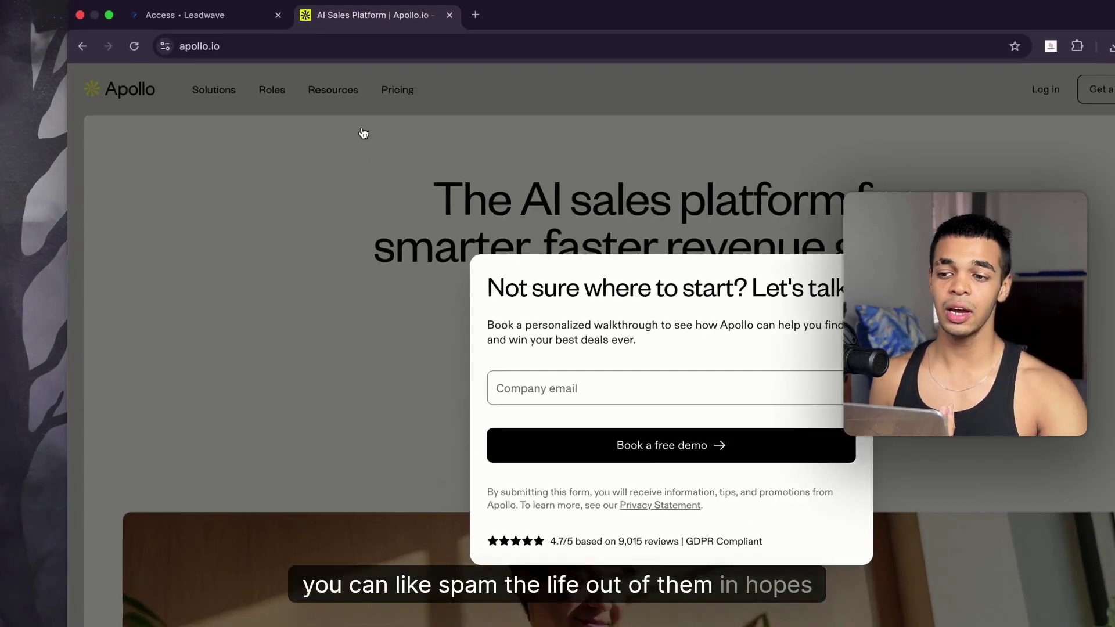
click(373, 120)
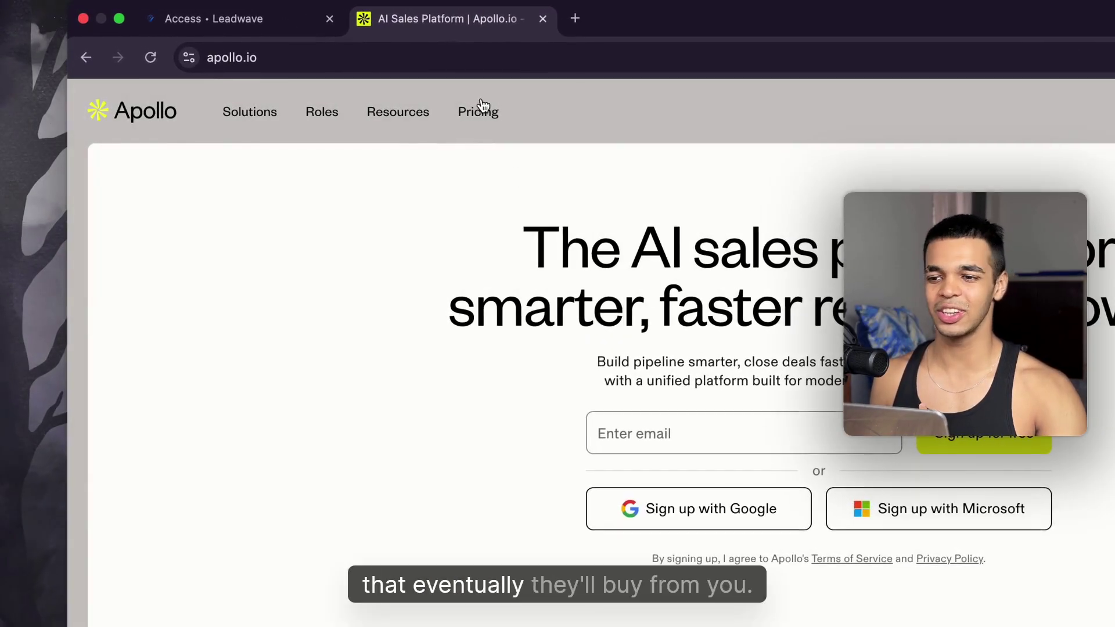
click(481, 112)
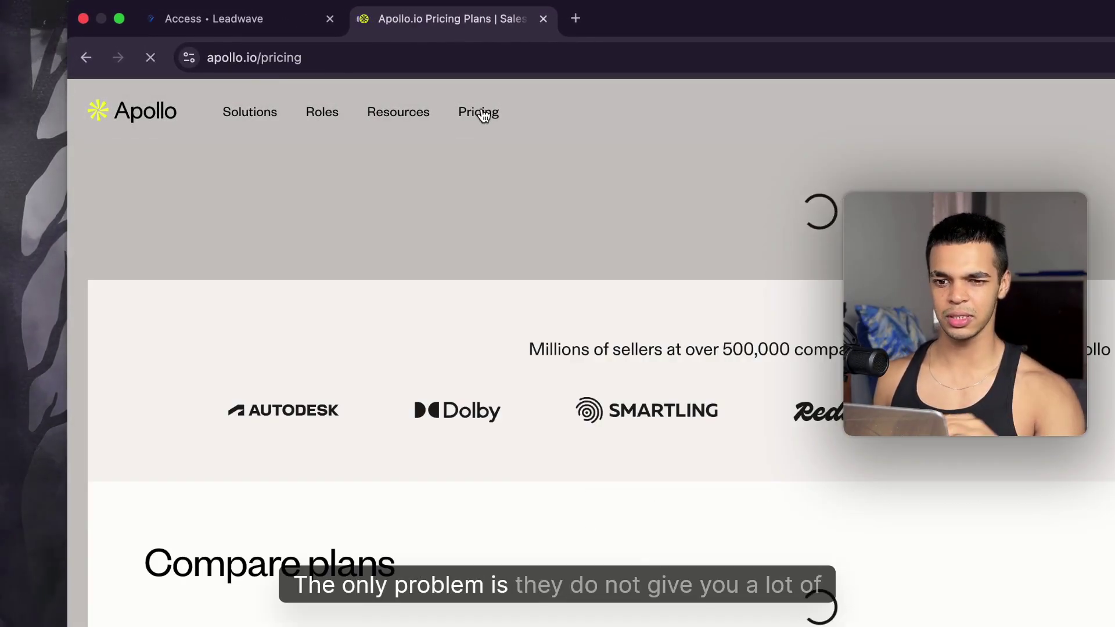
Step: Compare Apollo's plan prices under Monthly billing, then close the Apollo tab
scroll(836, 451, down, 1)
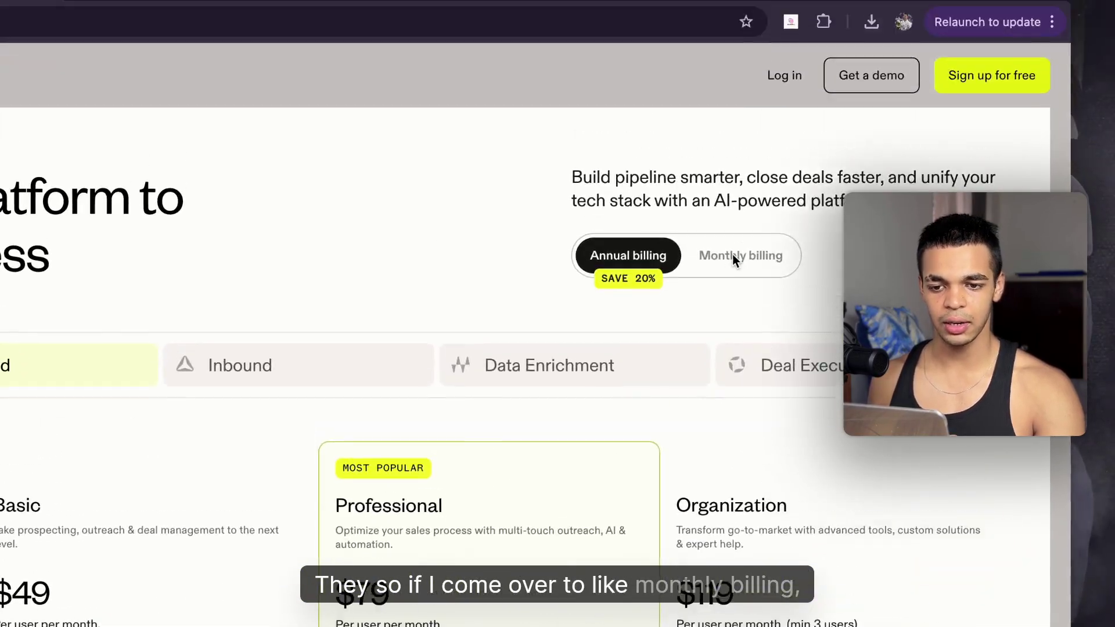
click(735, 256)
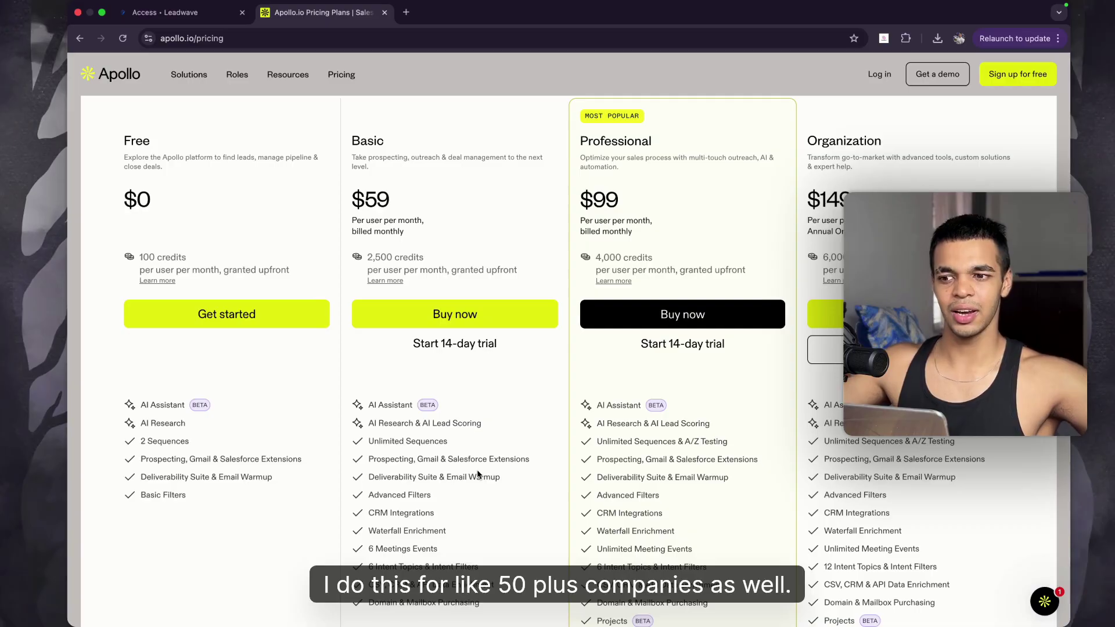
scroll(548, 456, up, 4)
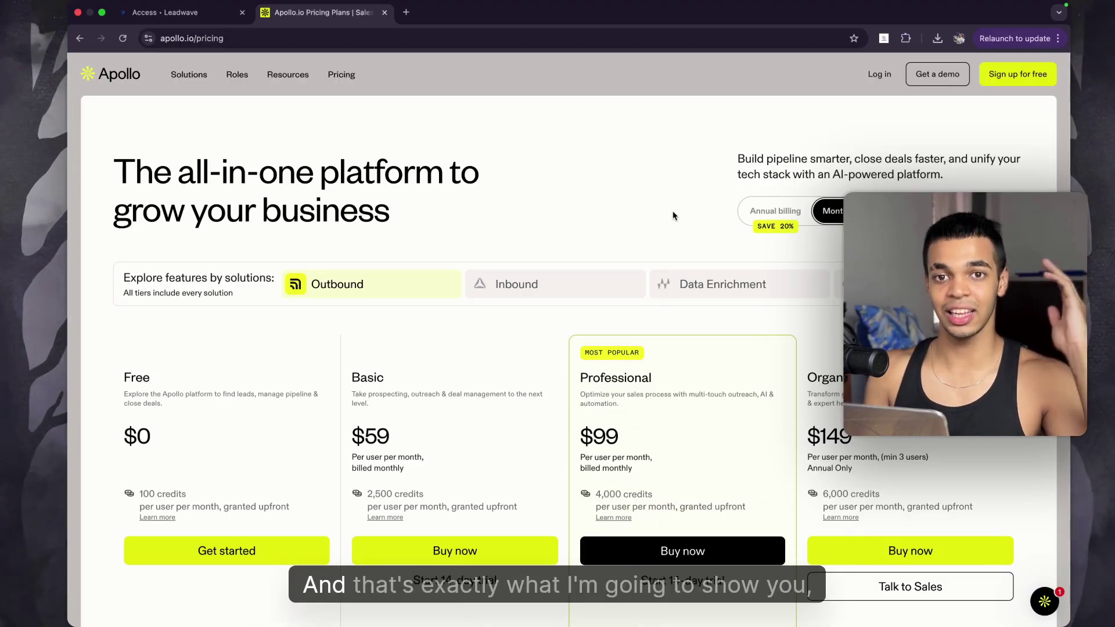
key(super+w)
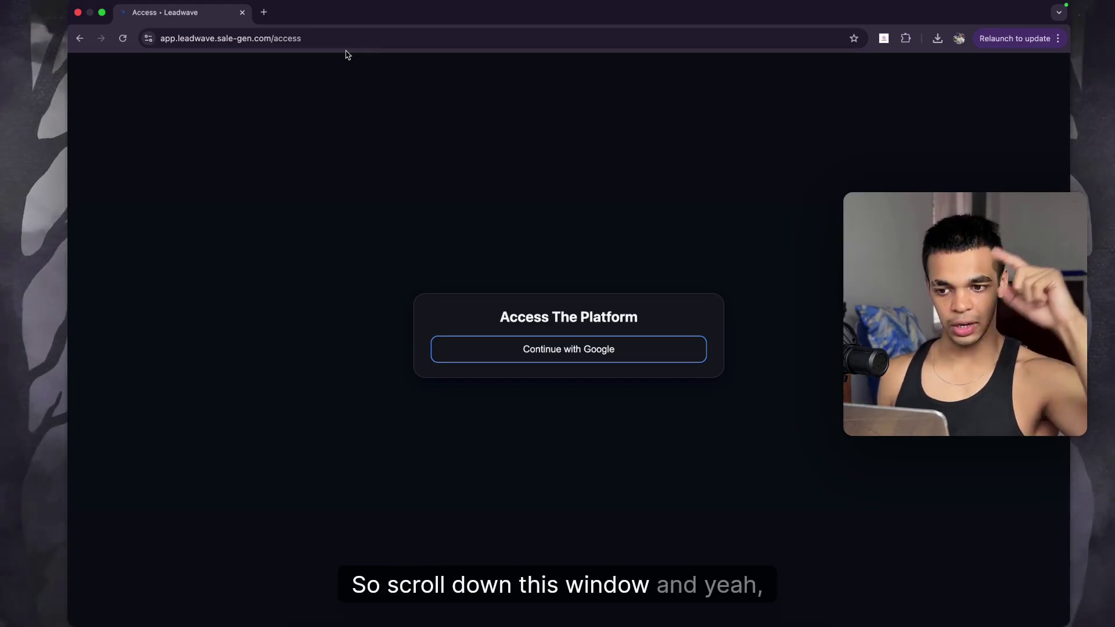
Step: Sign in to Leadwave with a Google account to reach Company Enrichment
click(584, 354)
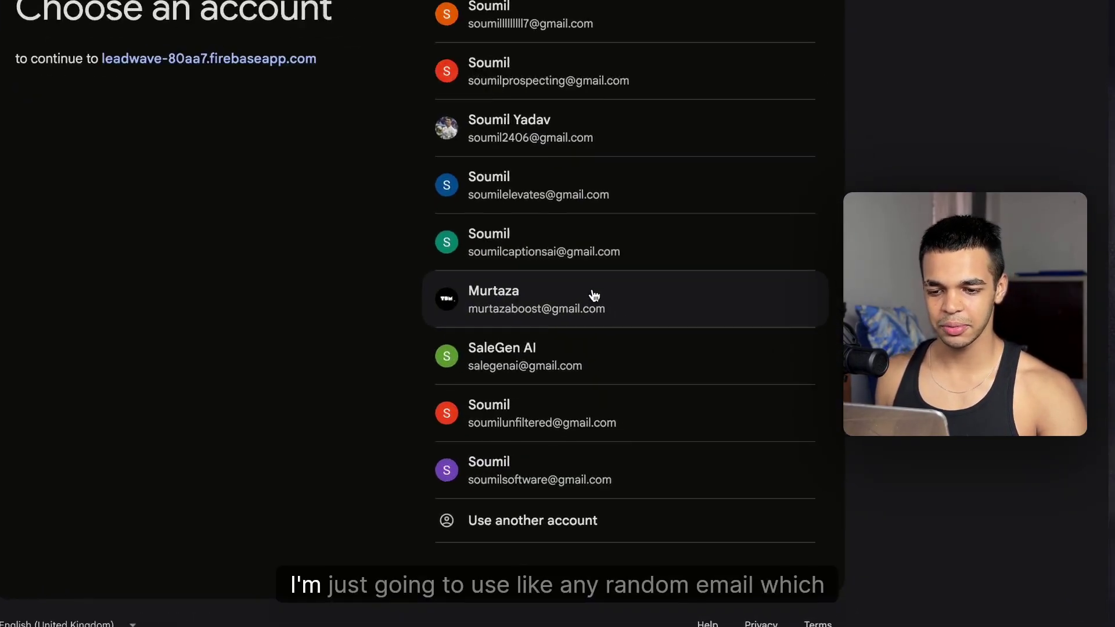
click(593, 296)
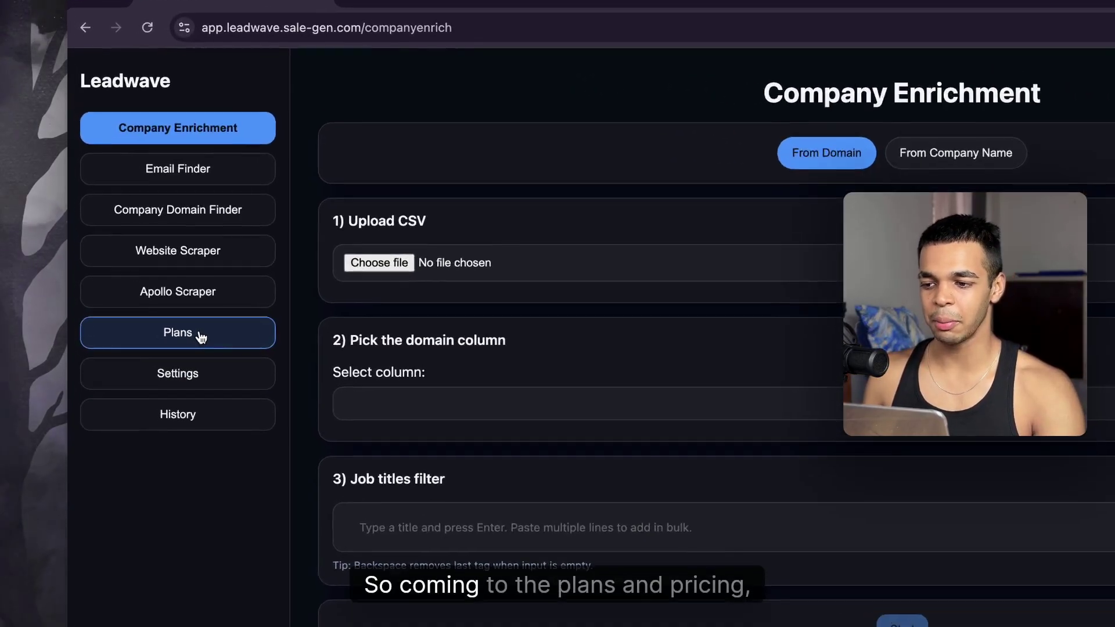
Step: Review the Starter, Growth and Unlimited plan cards, then go to the Apollo Scraper page
click(144, 249)
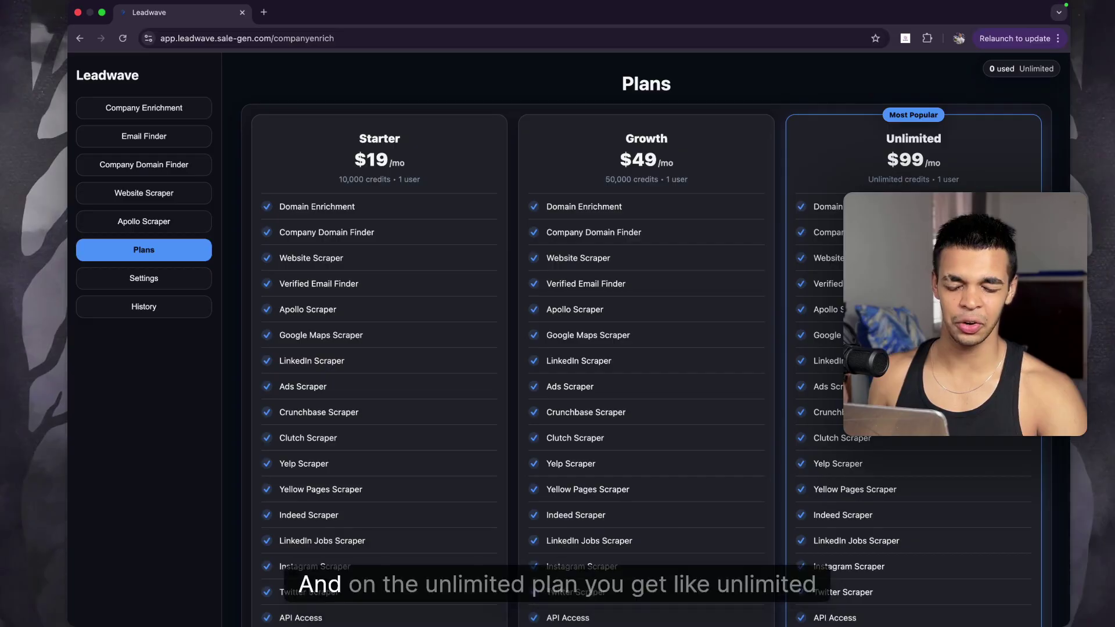
scroll(646, 348, down, 10)
scroll(647, 349, up, 10)
scroll(646, 348, down, 2)
drag(859, 521, 813, 134)
click(812, 227)
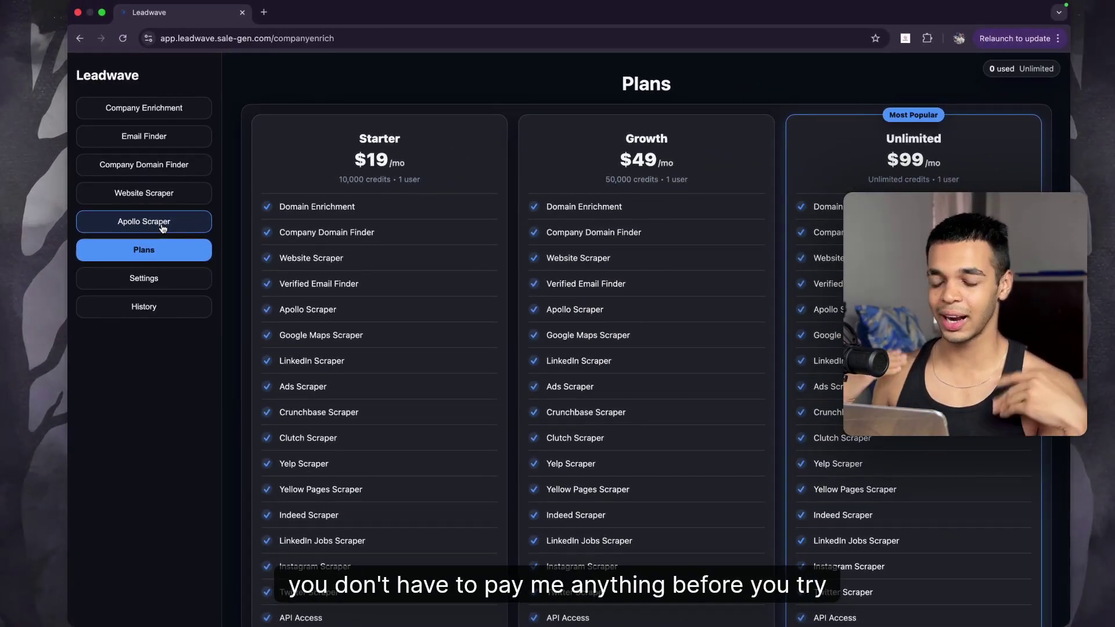
click(163, 228)
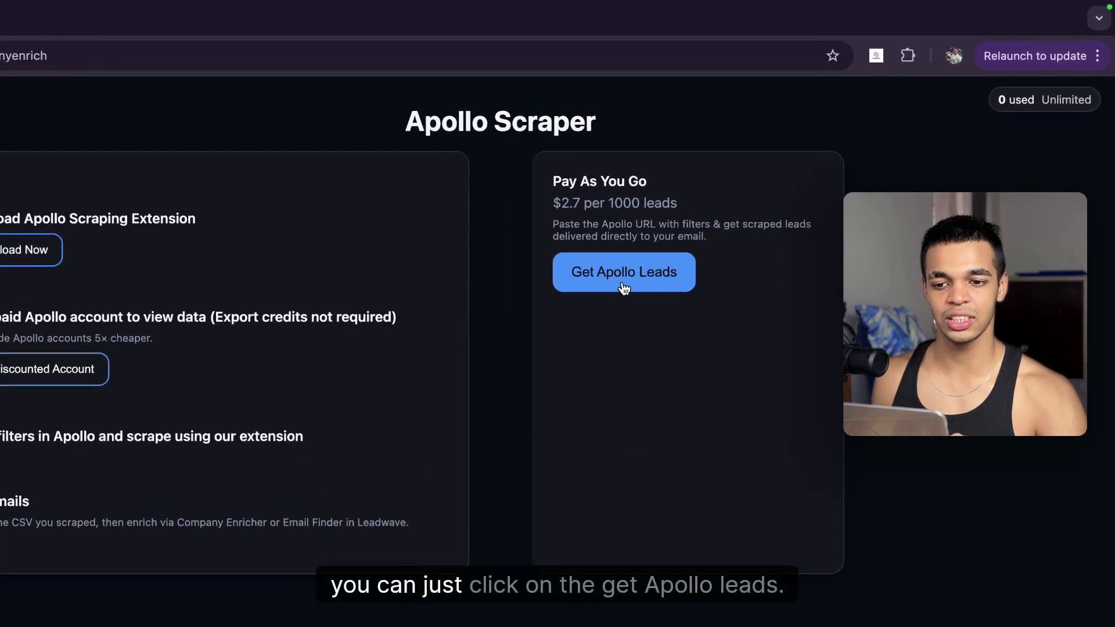
Step: Open the Pay As You Go Stripe checkout for 1000 scraped Apollo leads at US$2.79
click(725, 189)
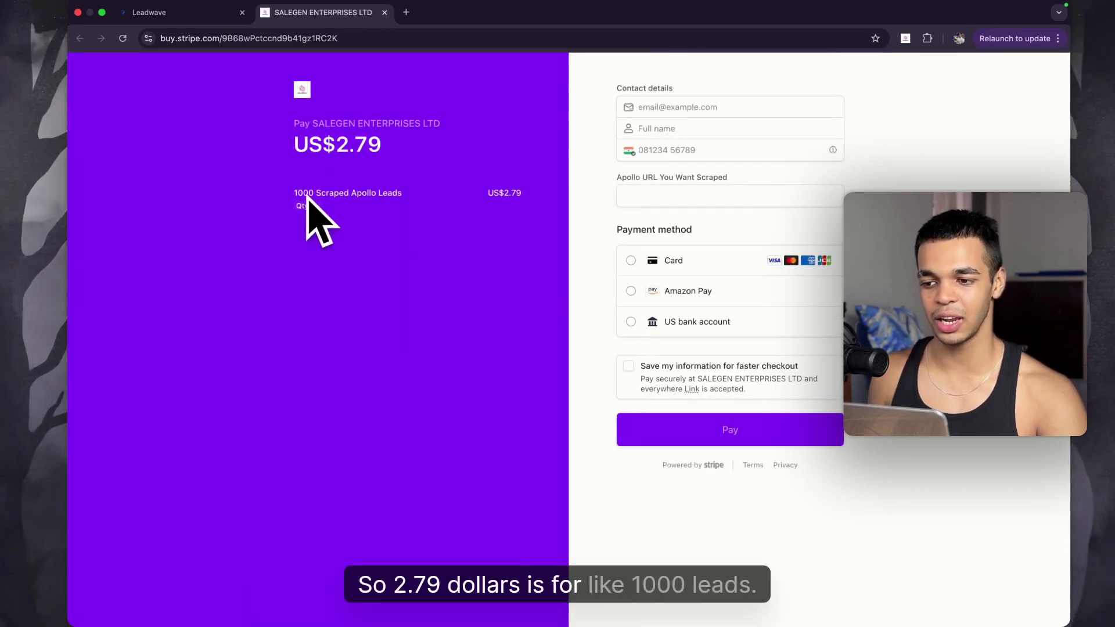
Step: Change the checkout lead quantity to 10, bringing the total to US$27.90
click(303, 206)
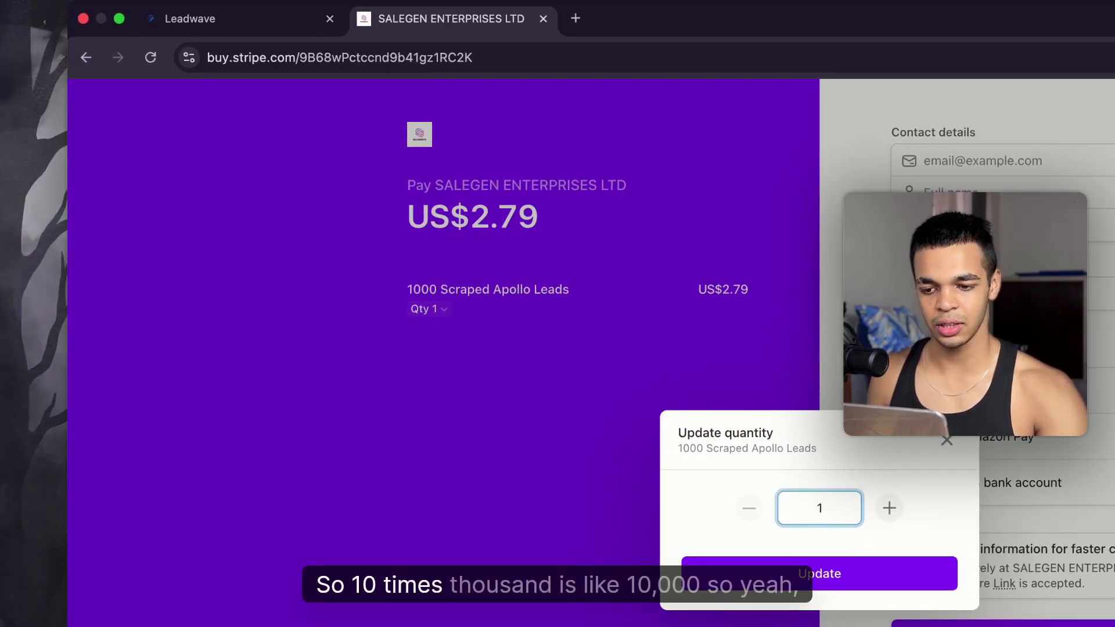
text(0)
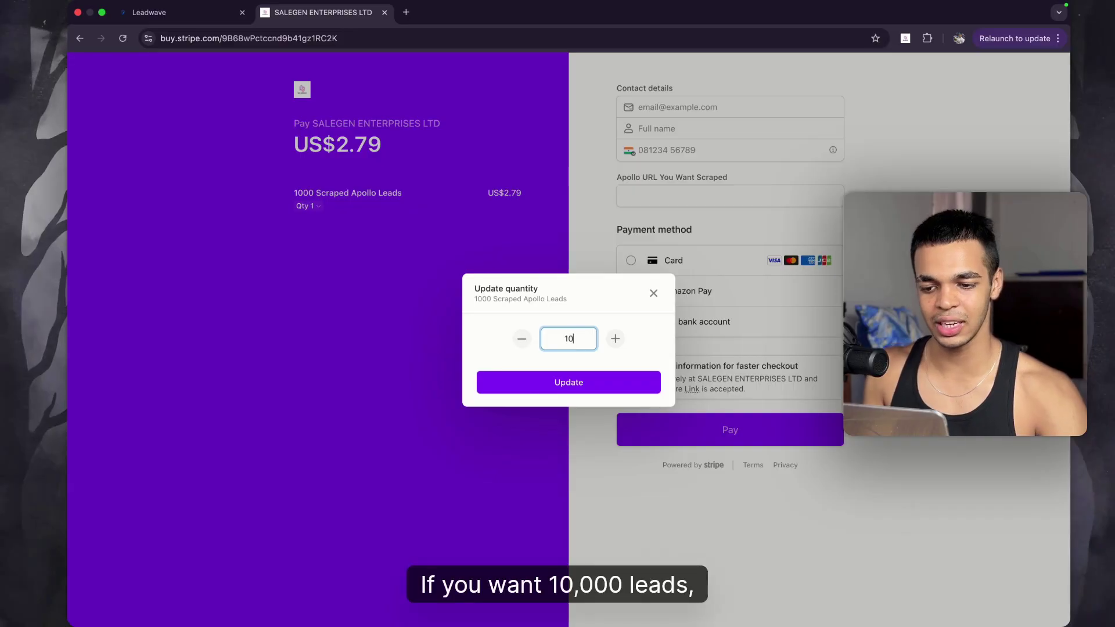
click(598, 386)
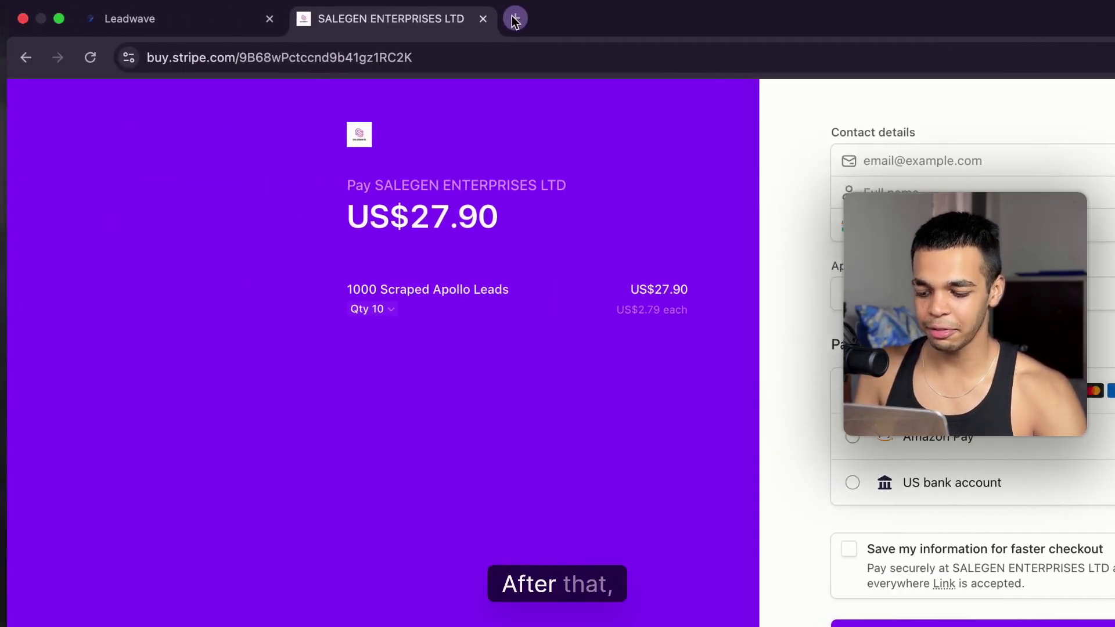
click(125, 16)
Step: Go to apollo.io in the new tab and log in
text(apoll)
text(0.)
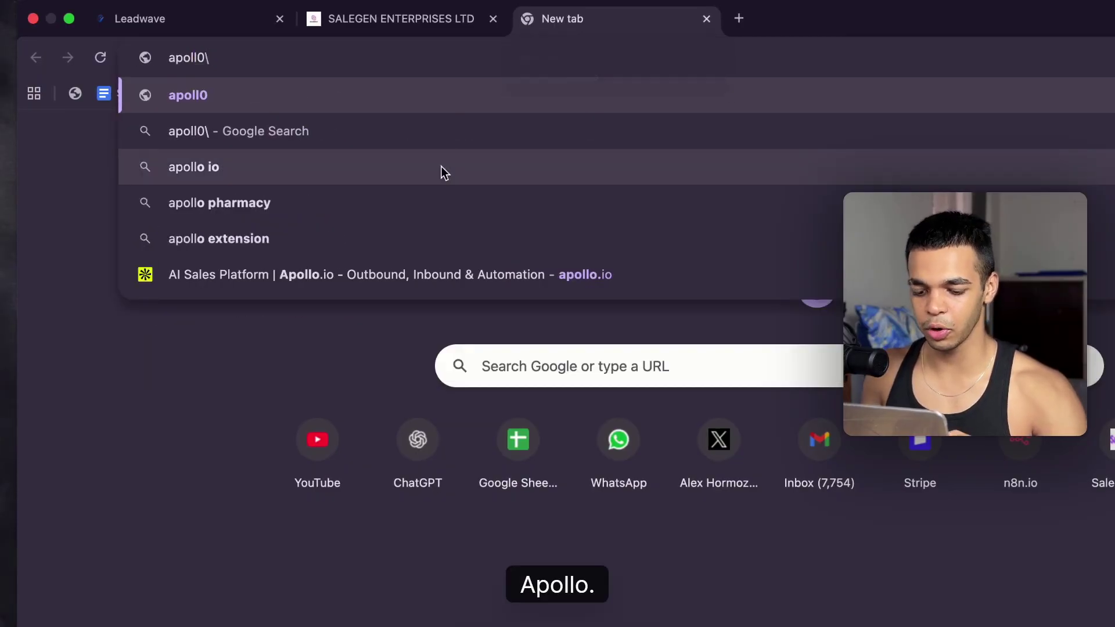
key(super+a)
text(apo)
key(Return)
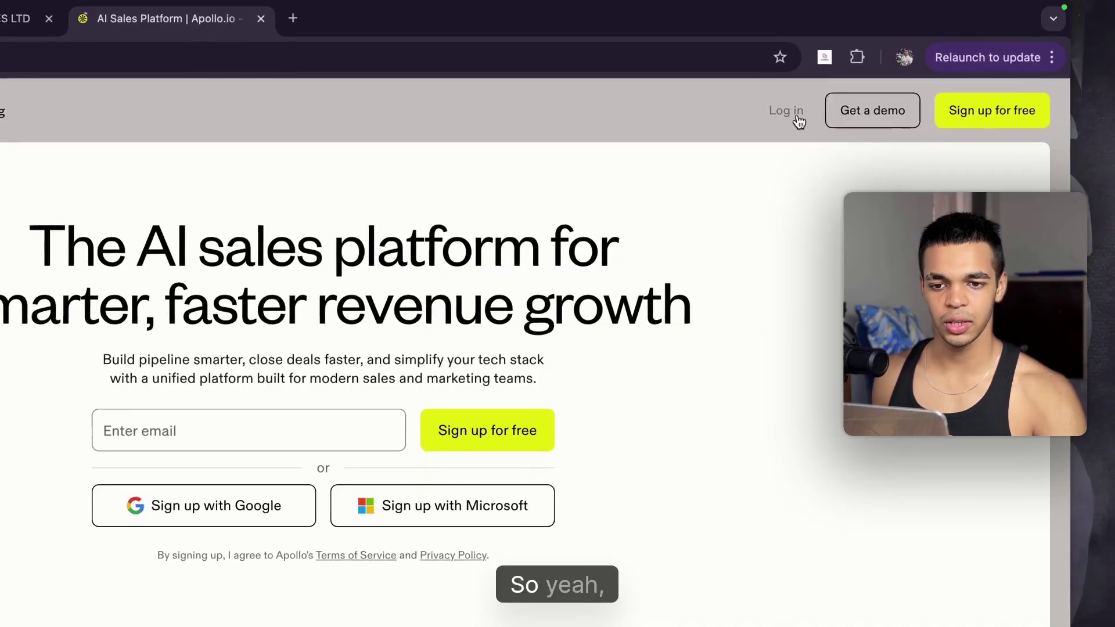
click(879, 75)
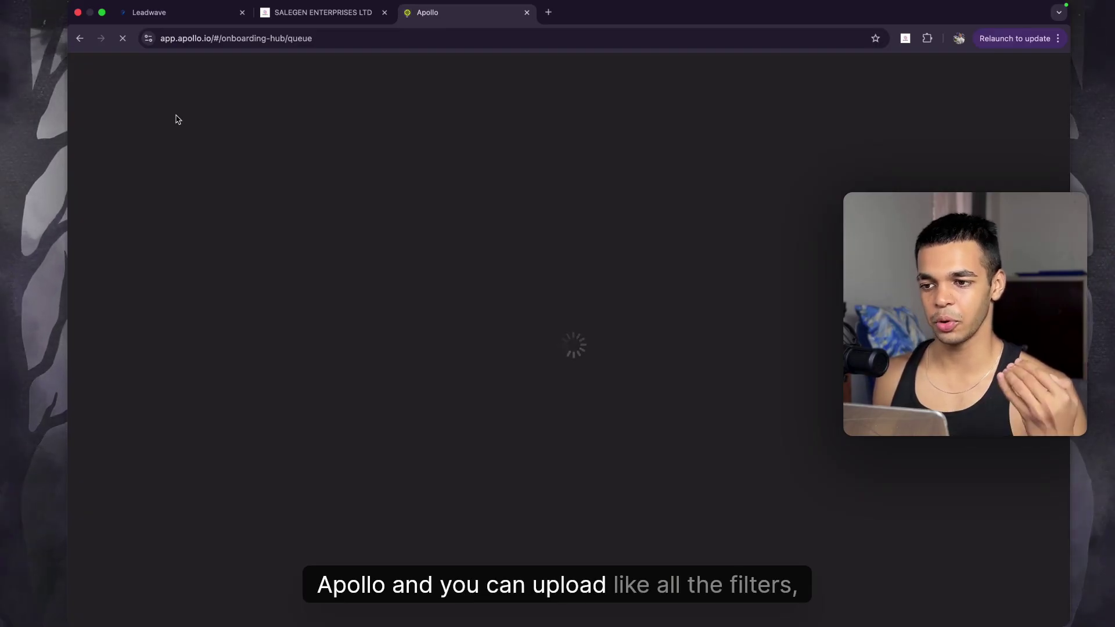
Step: Filter Apollo People by the Podcast Host job title and copy its URL into the checkout's Apollo URL field
mouse_move(128, 161)
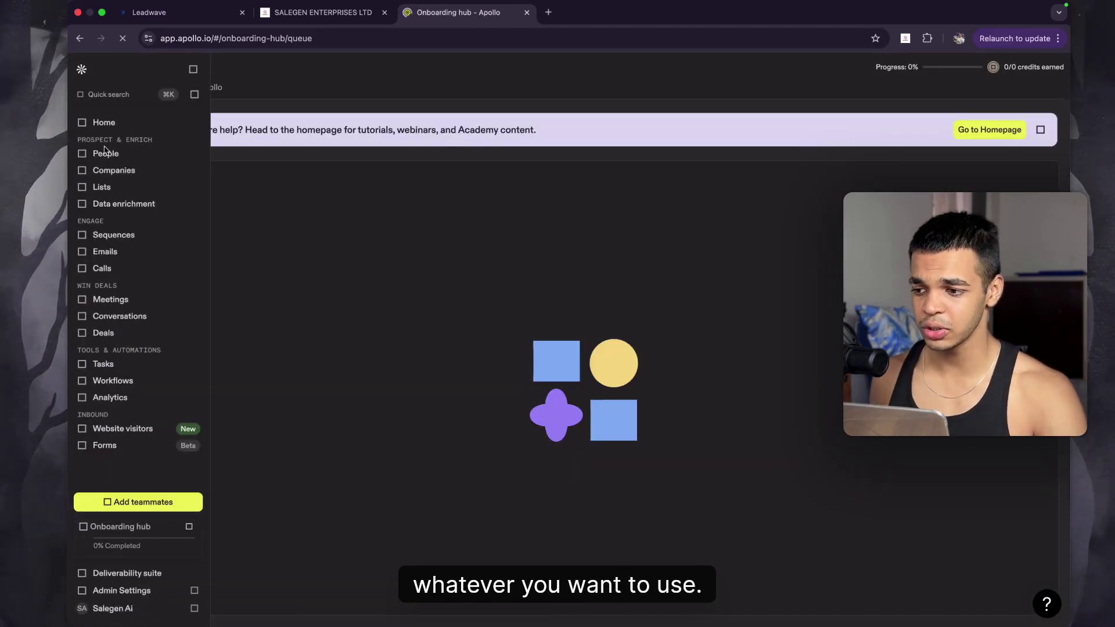
click(148, 210)
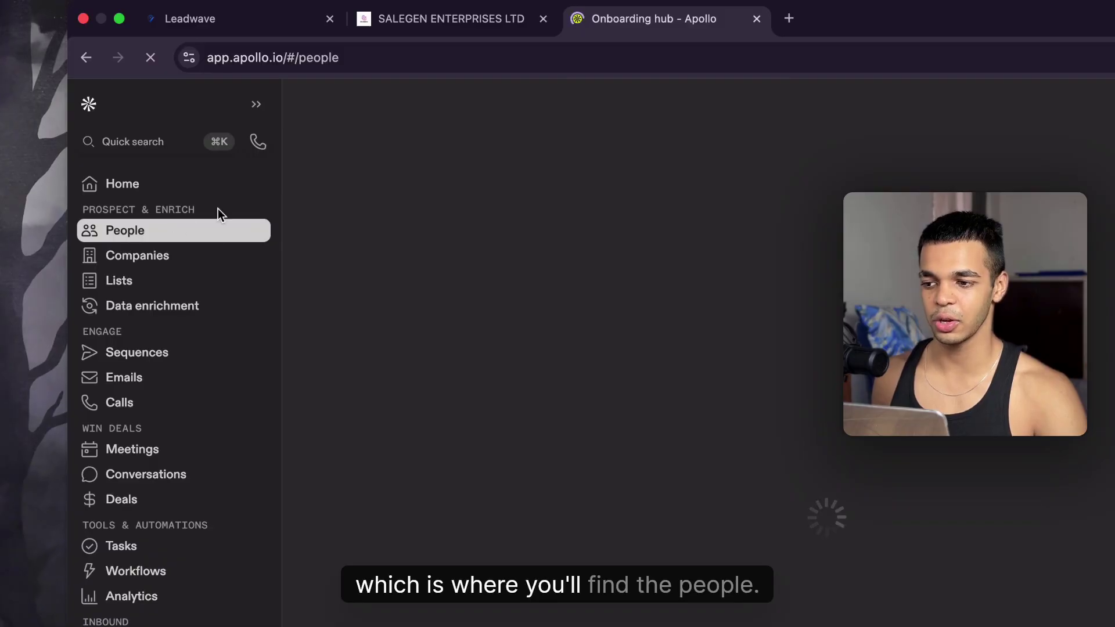
mouse_move(90, 255)
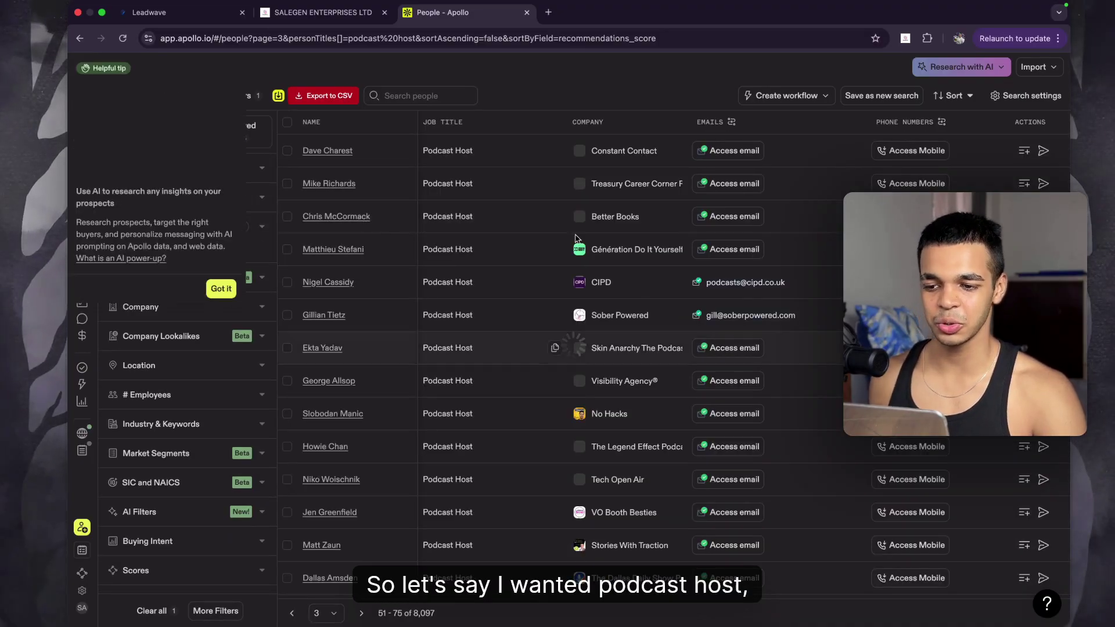
click(590, 40)
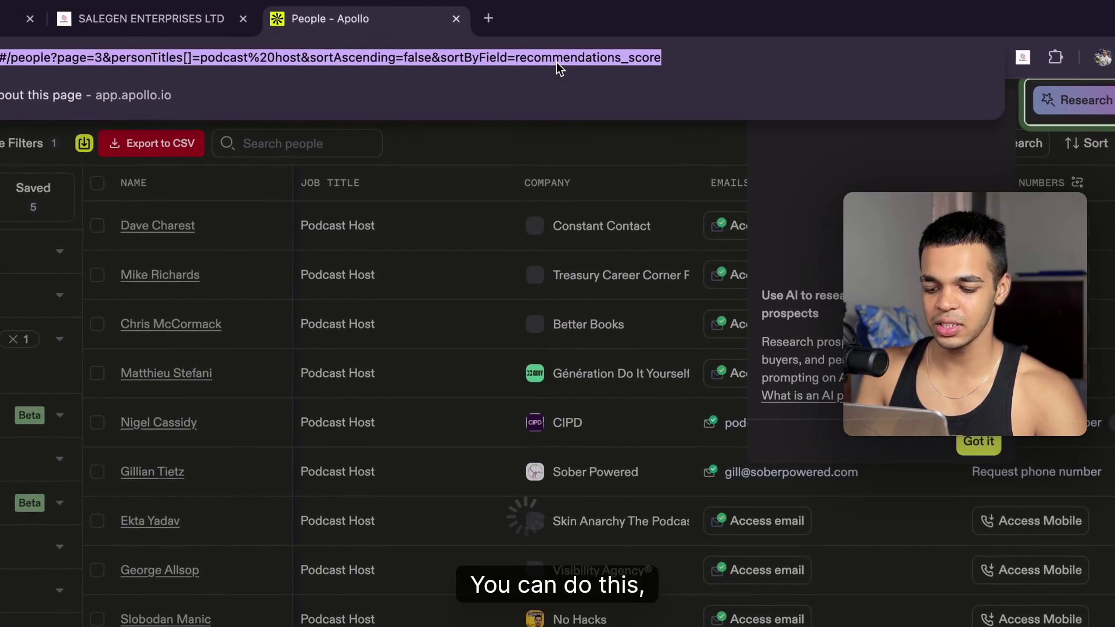
click(148, 18)
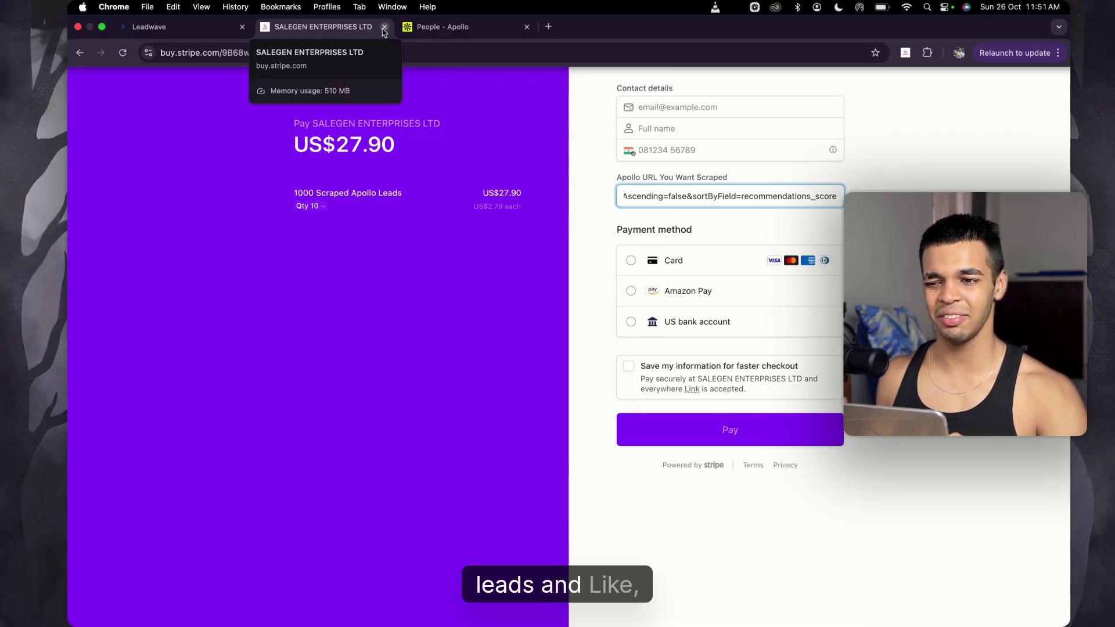
Step: Load Instagram in the checkout tab, close it, and return to Leadwave's Apollo Scraper page
click(488, 56)
text(i)
key(Return)
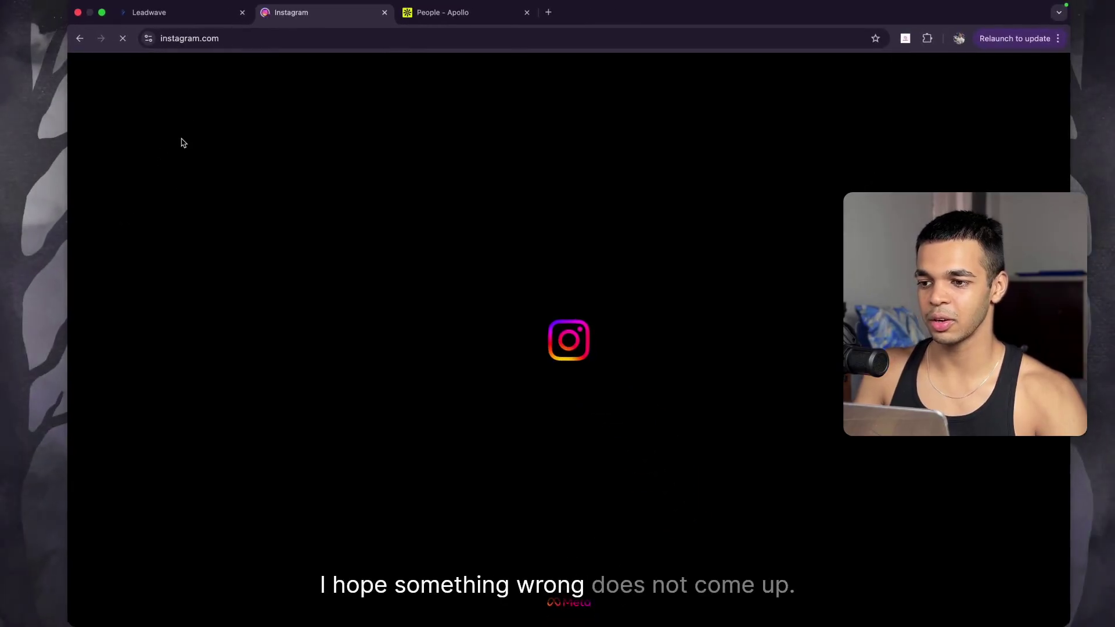
key(super+w)
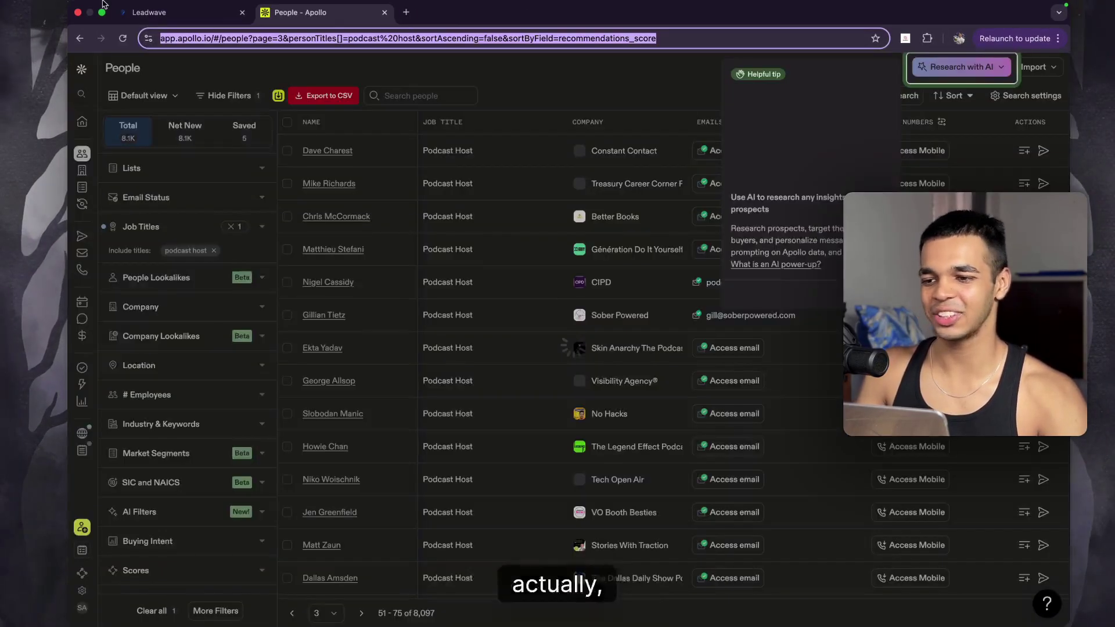
click(194, 11)
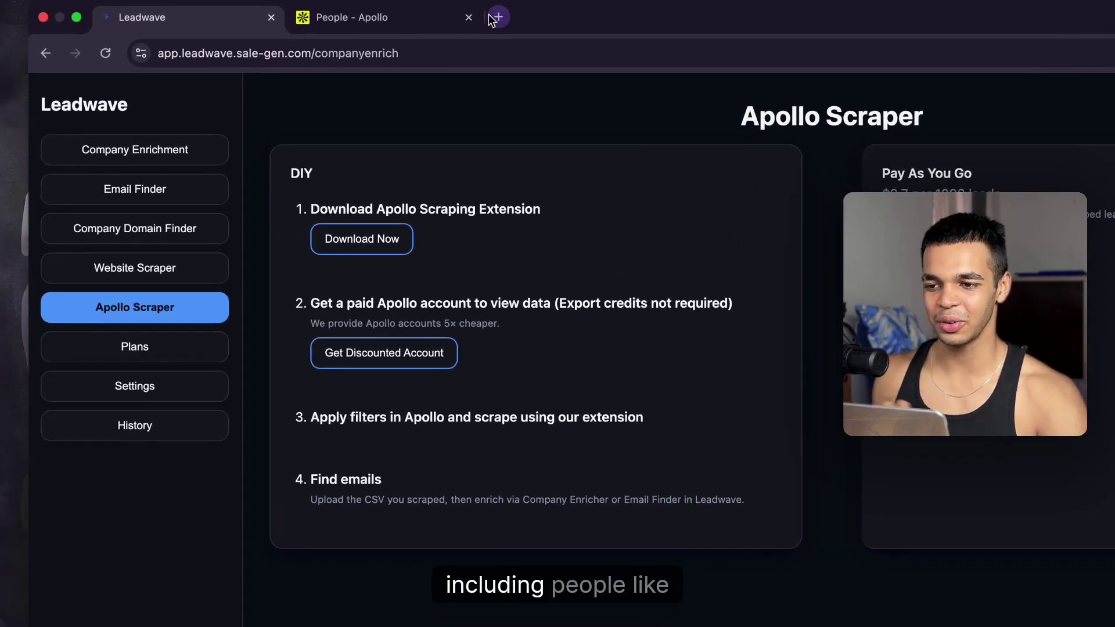
Step: Google-search a person's name and load a profile page on X in a new tab
click(406, 11)
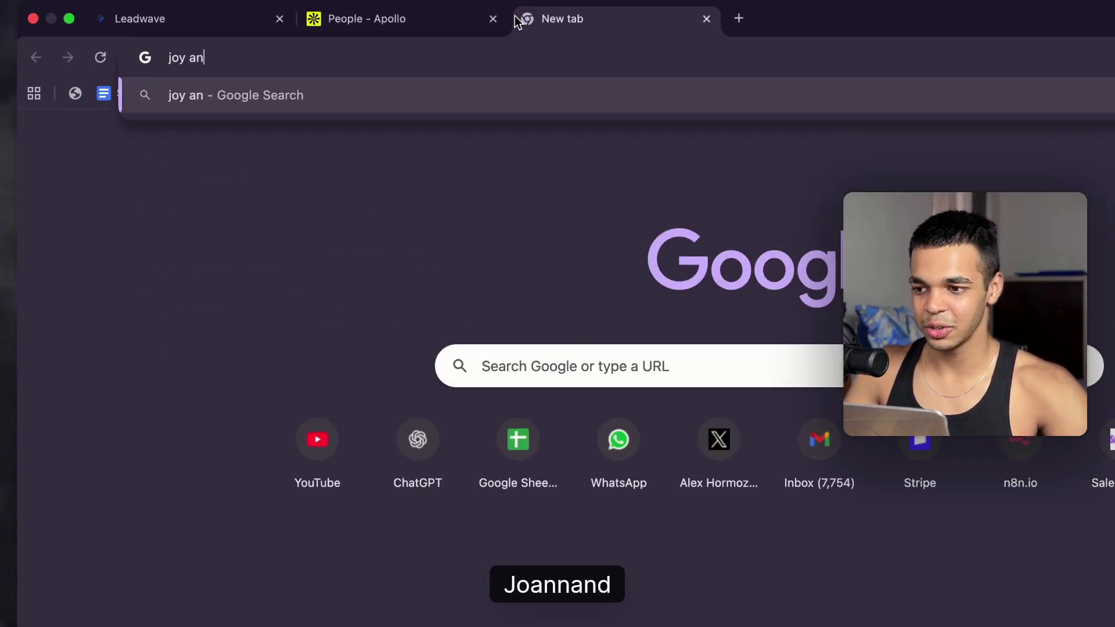
key(Return)
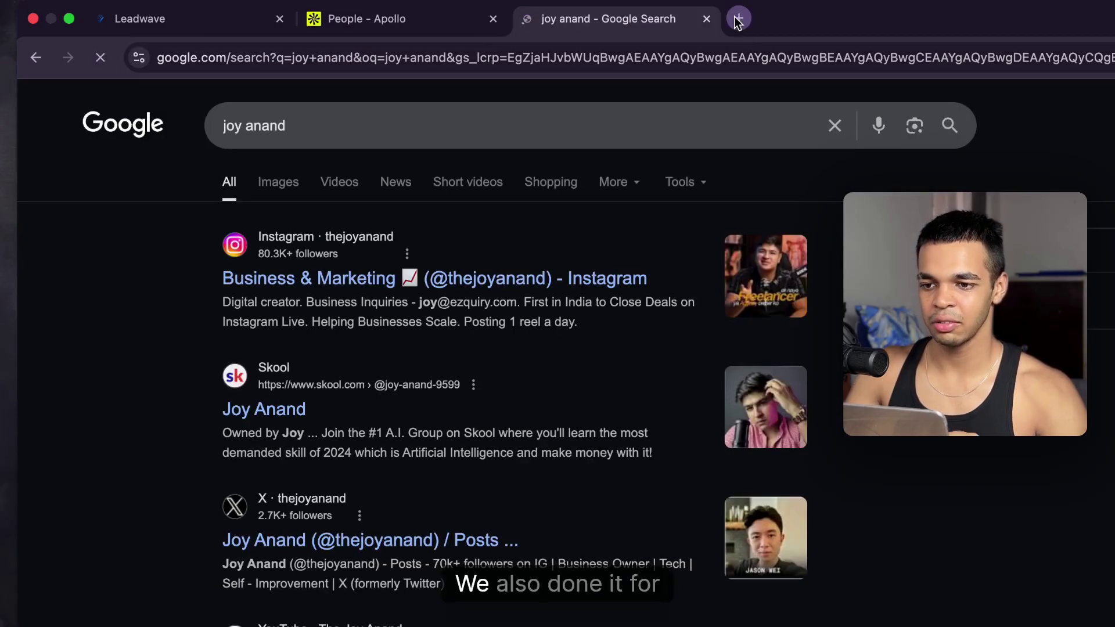
click(738, 18)
text(x.com/AlexHormozi)
key(Return)
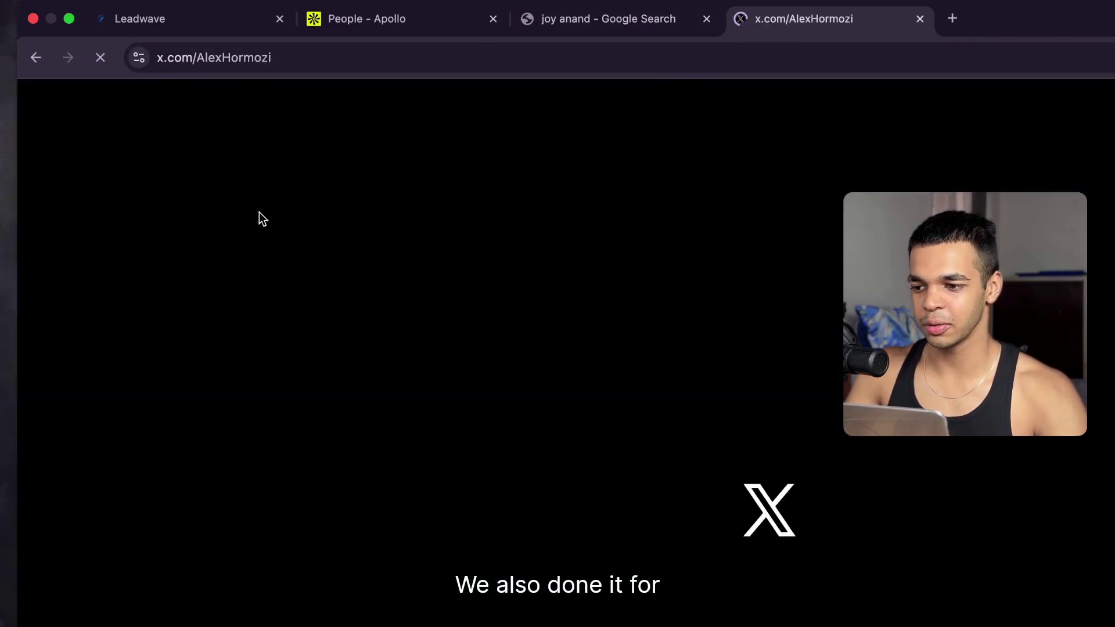
Step: Search X's Explore page for a person and open their profile
click(264, 210)
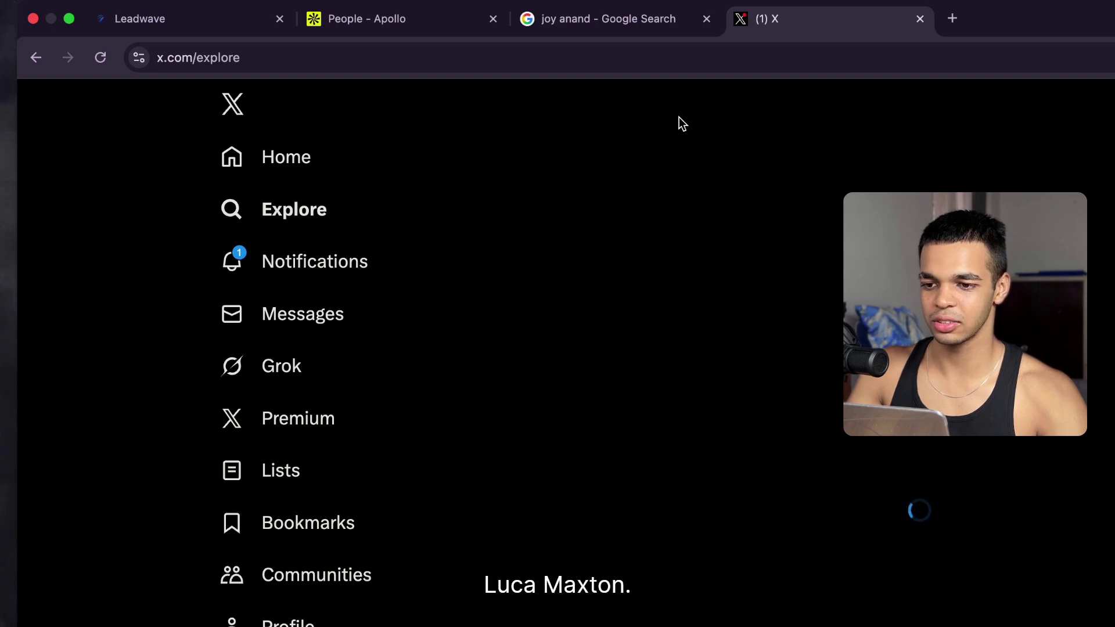
click(645, 101)
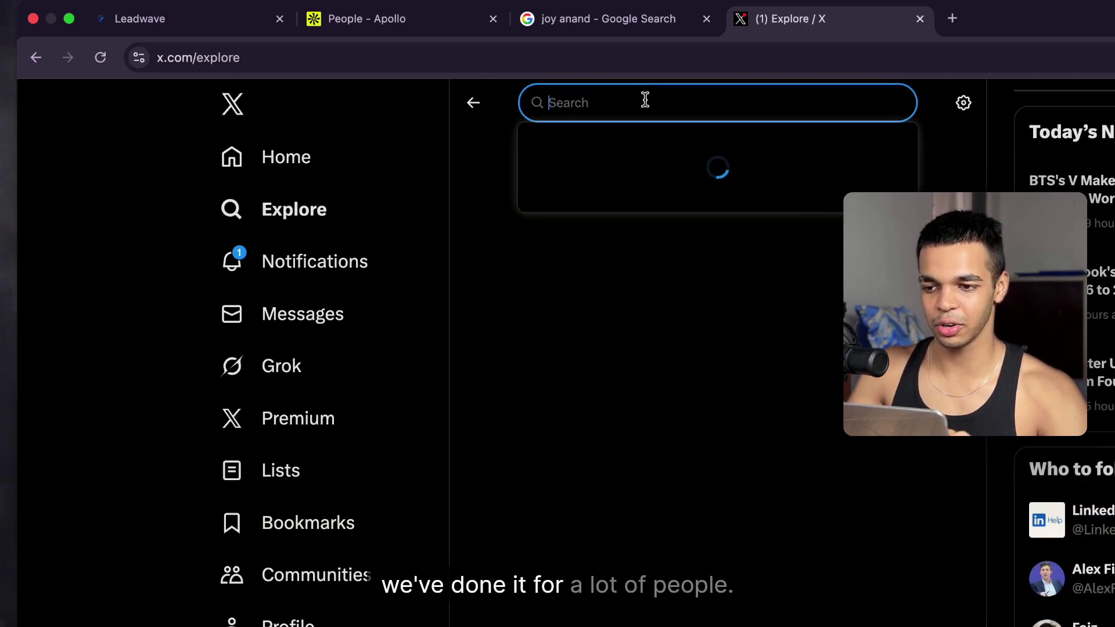
text(lukas)
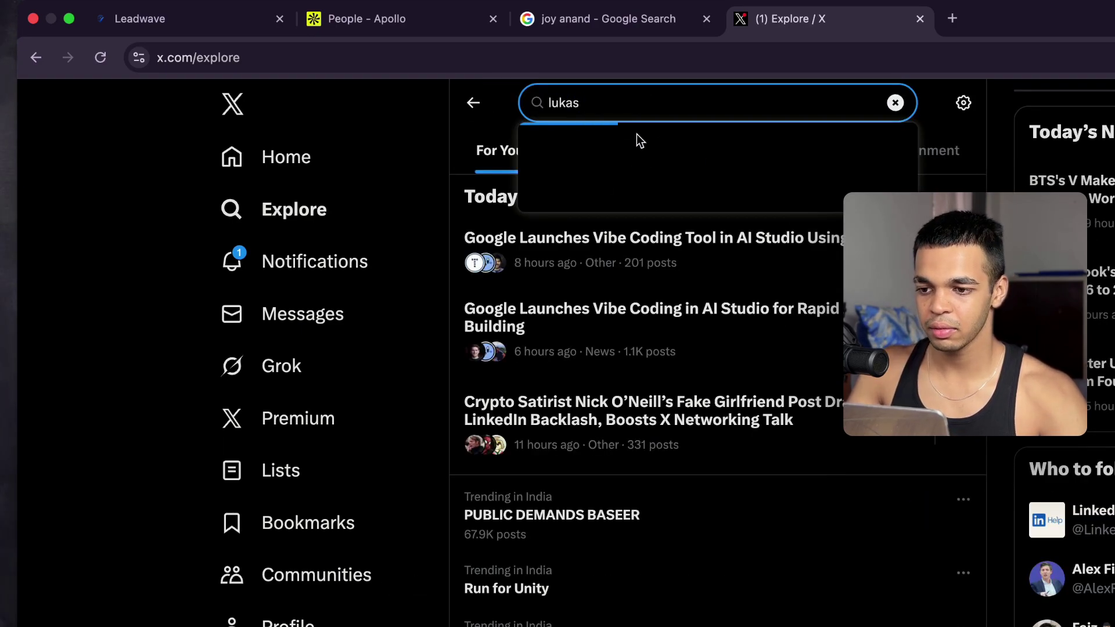
click(653, 332)
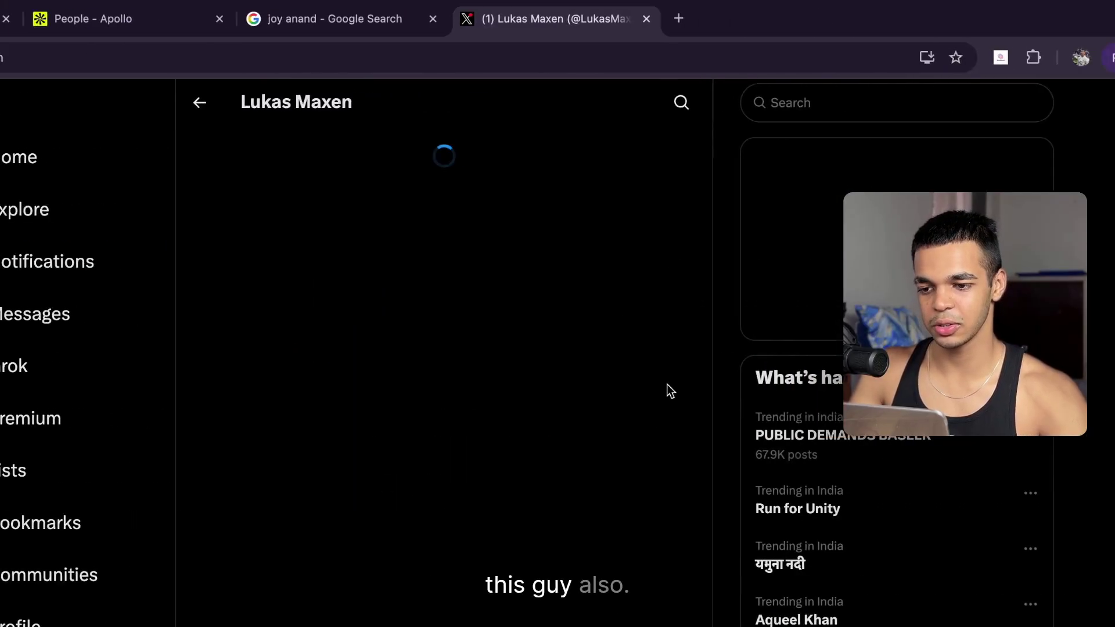
Step: Close the X and Google search tabs and return to Leadwave's Apollo Scraper page
key(super+w)
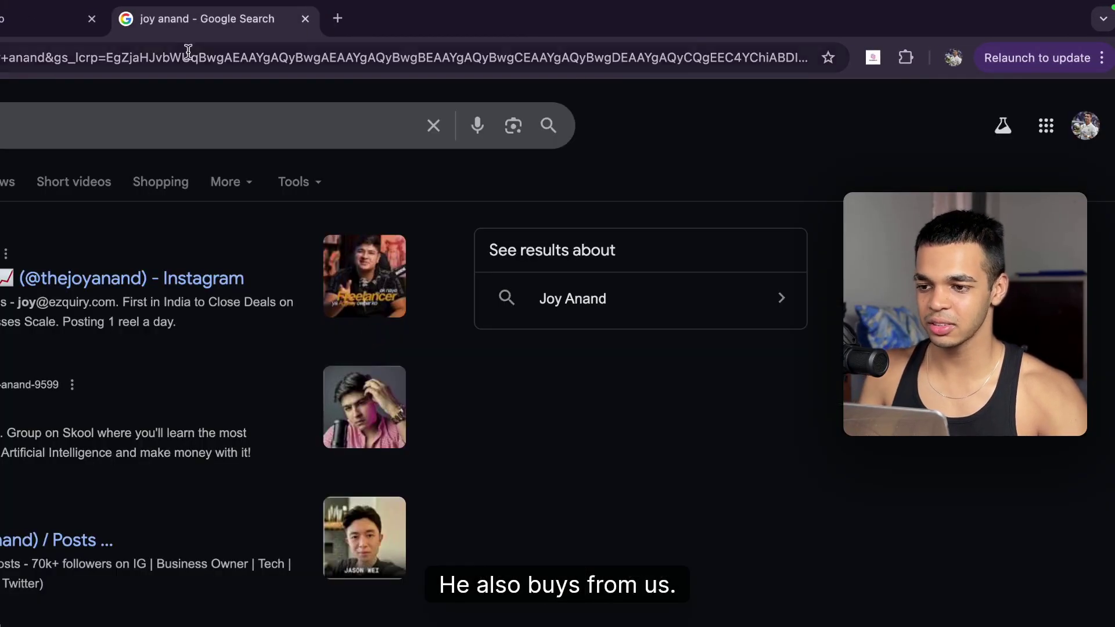
key(super+w)
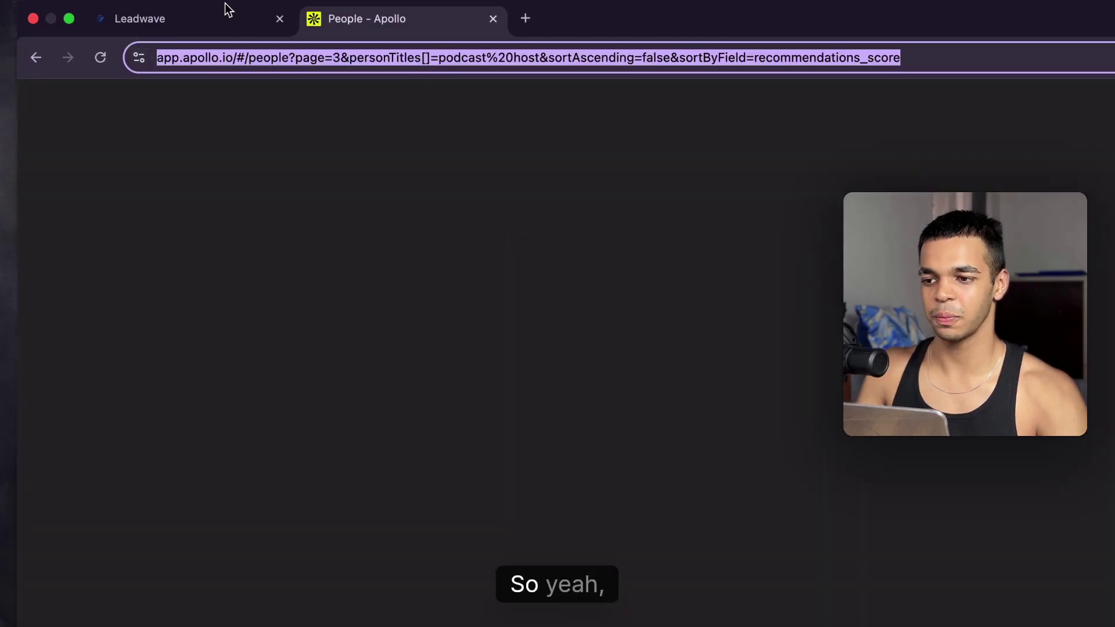
click(167, 28)
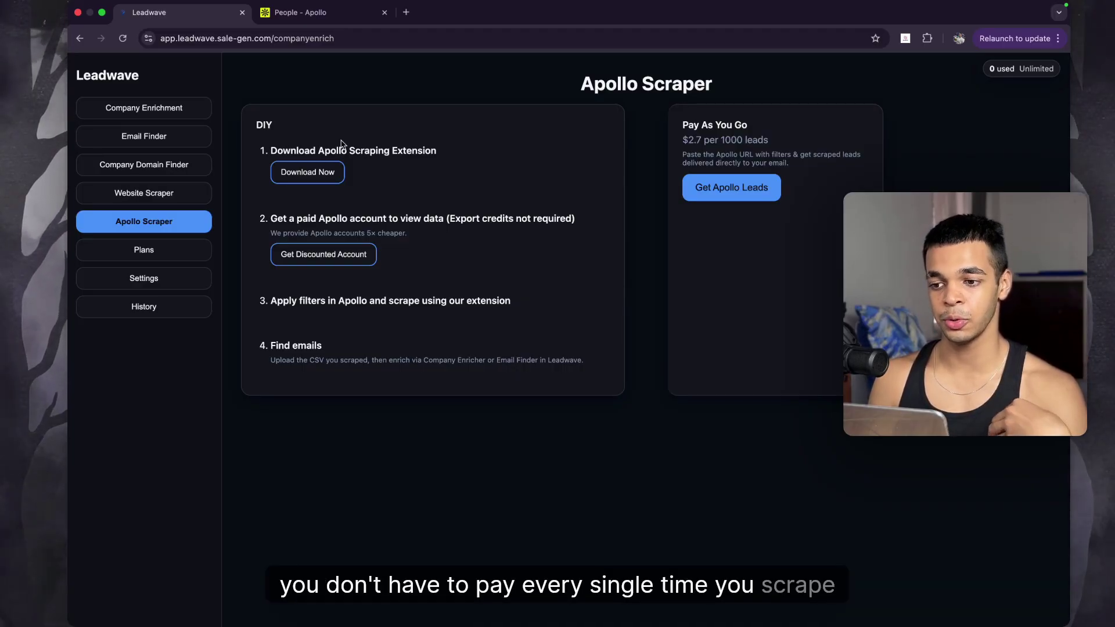
Step: Use Download Now under step 1 to open the Drive folder with LeadInfo Apollo Scraper.zip
click(335, 178)
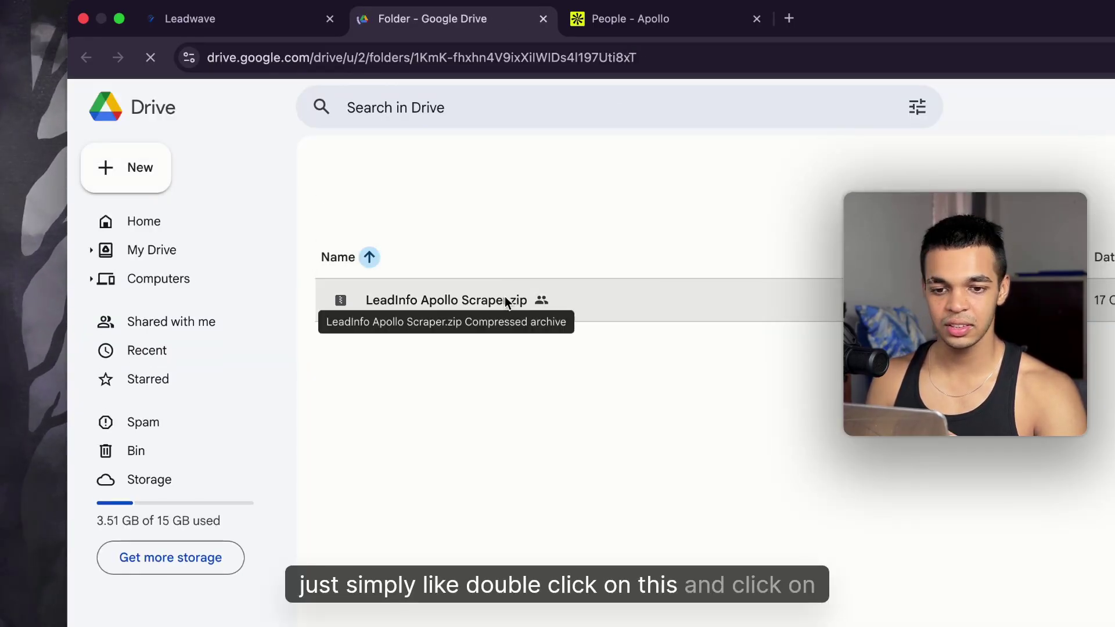
Step: Download LeadInfo Apollo Scraper.zip from Drive and unzip it into a 'LeadInfo Apollo Scraper 2' folder
click(504, 299)
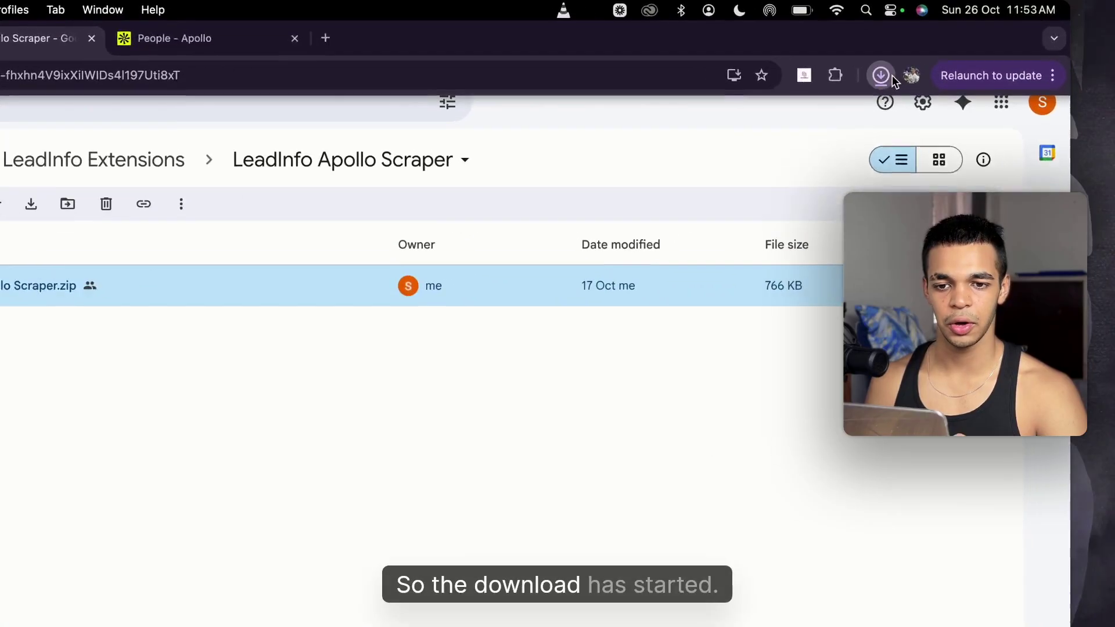
click(937, 38)
click(736, 131)
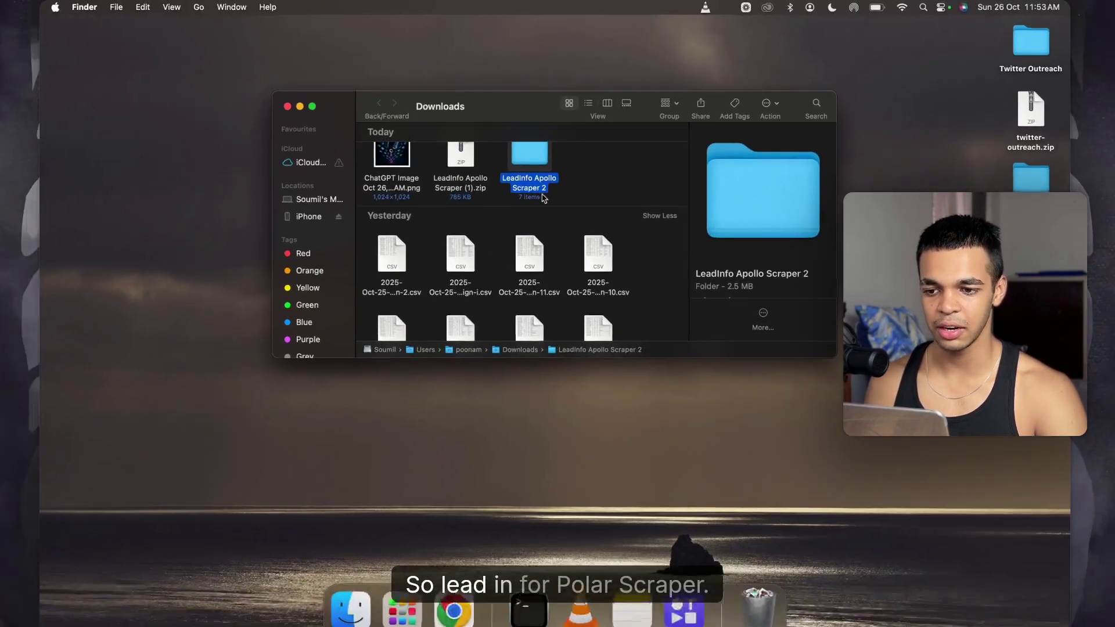
key(ctrl+Up)
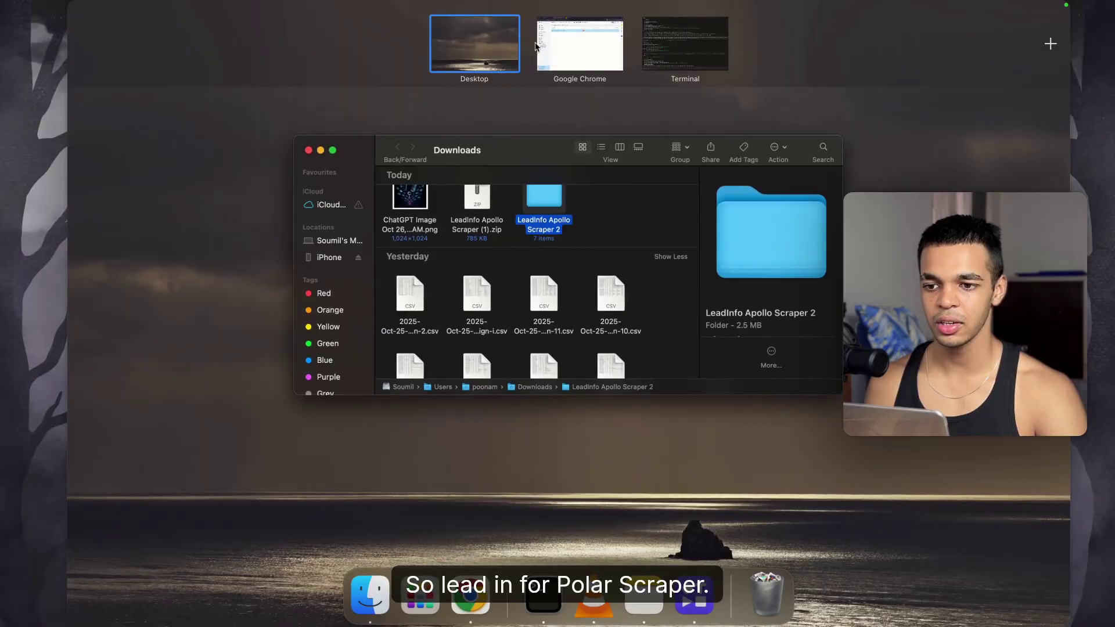
click(542, 40)
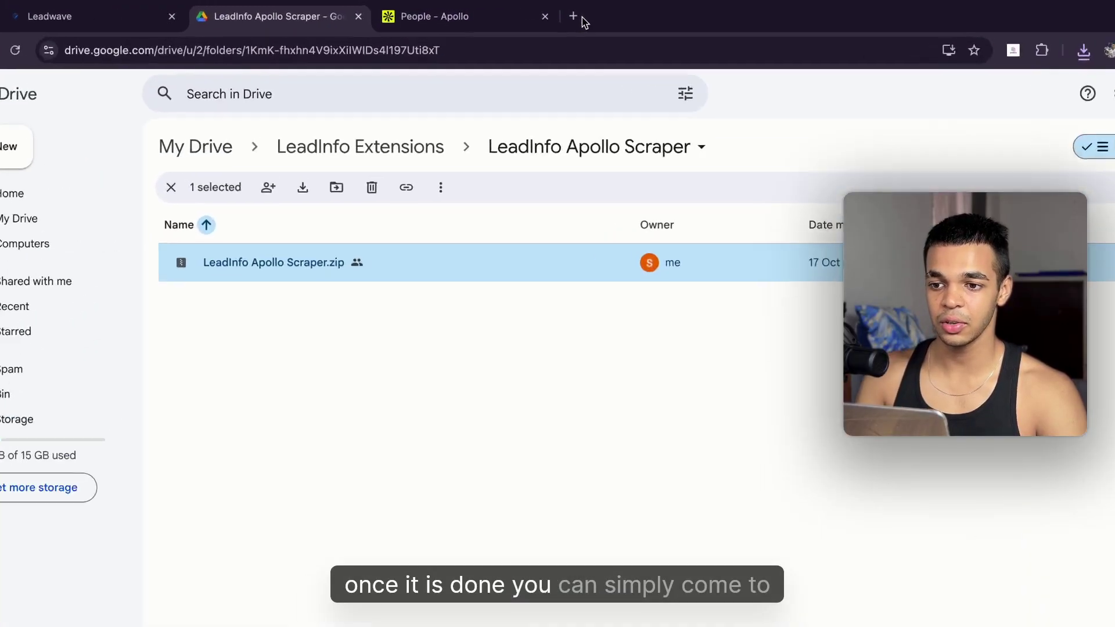
Step: Open Chrome's extension management page in a new tab
click(570, 15)
text(chrome://extensions)
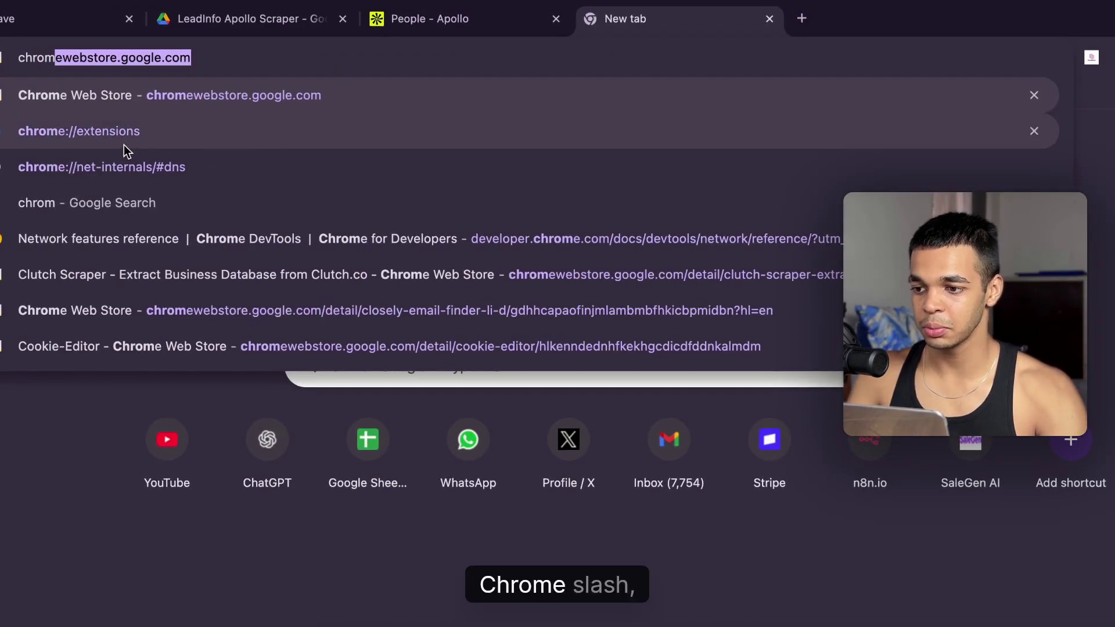
click(93, 139)
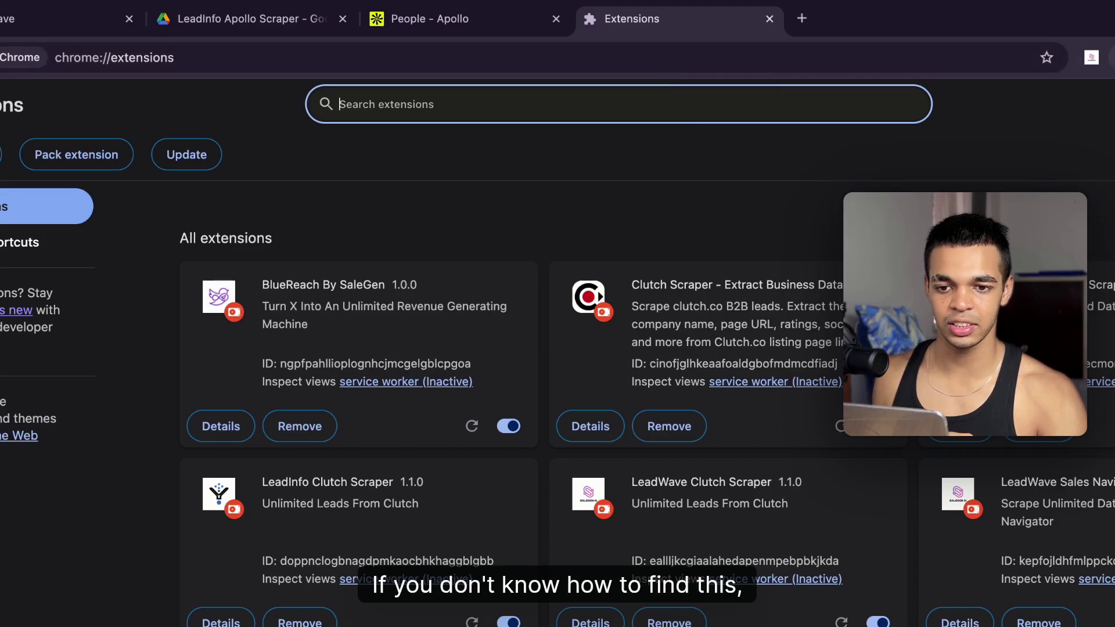
click(1111, 57)
click(987, 534)
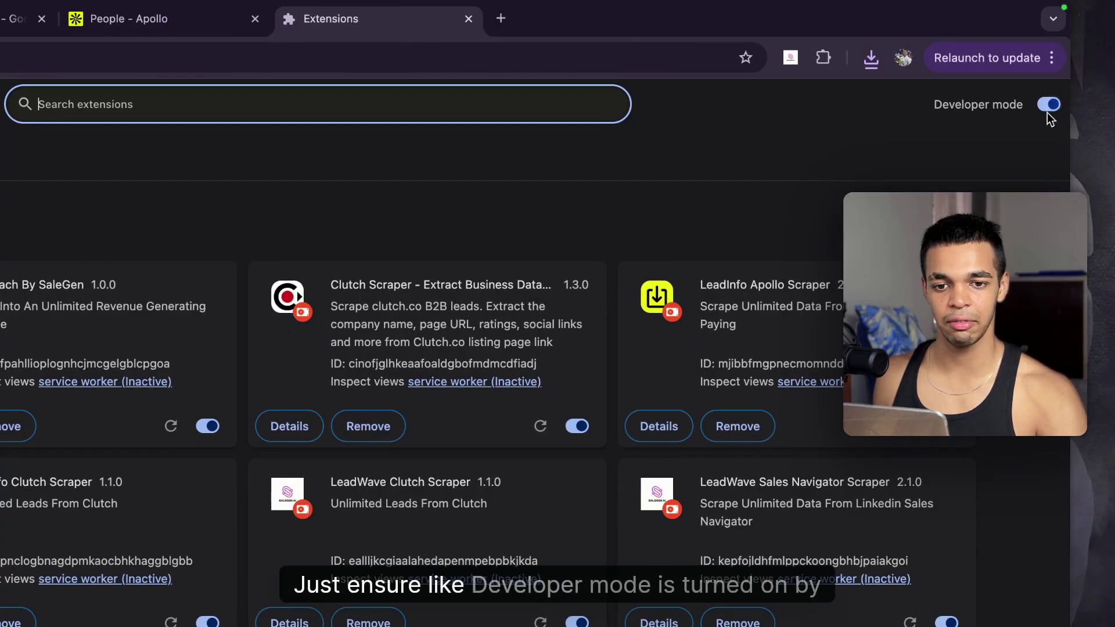
Step: Turn Developer mode on, cancel Load unpacked, and close the Extensions tab
click(1048, 110)
click(1047, 108)
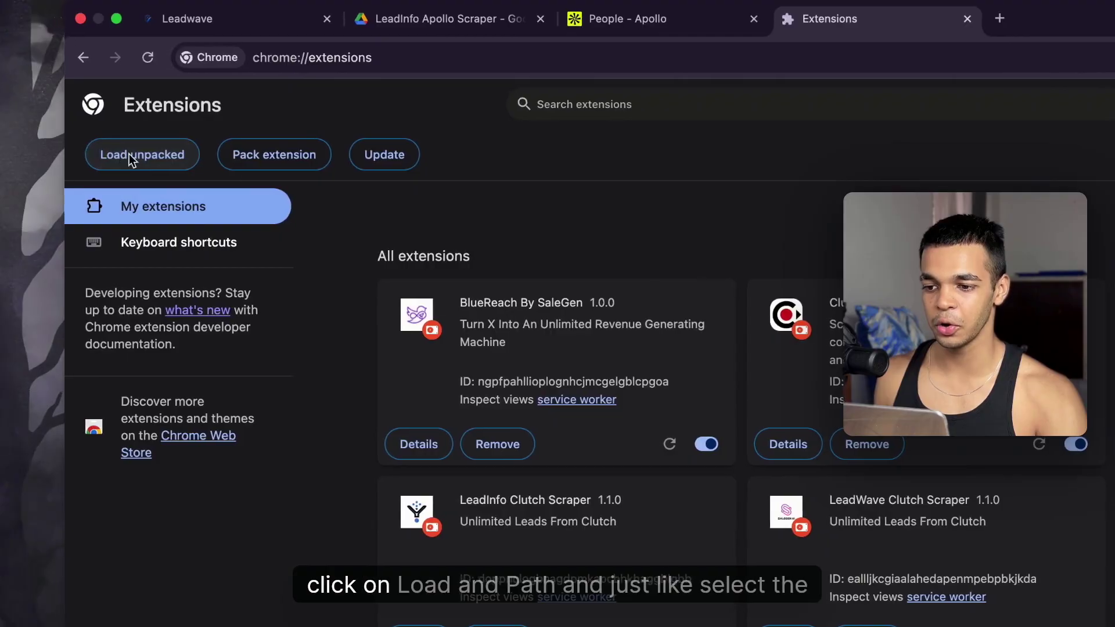
click(75, 154)
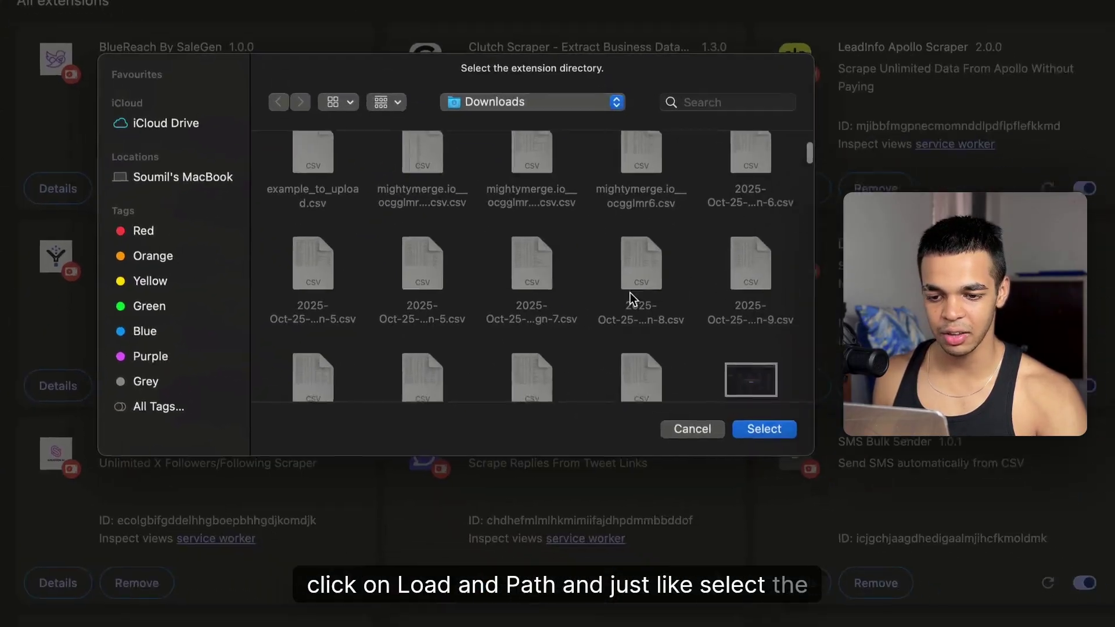
scroll(629, 293, down, 5)
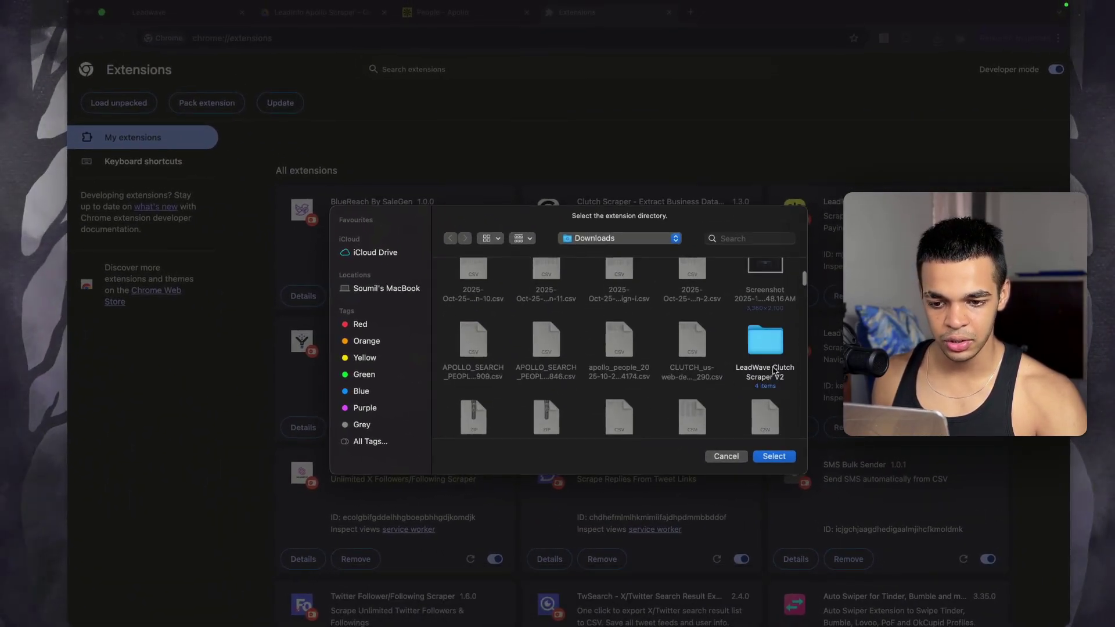
scroll(775, 370, down, 8)
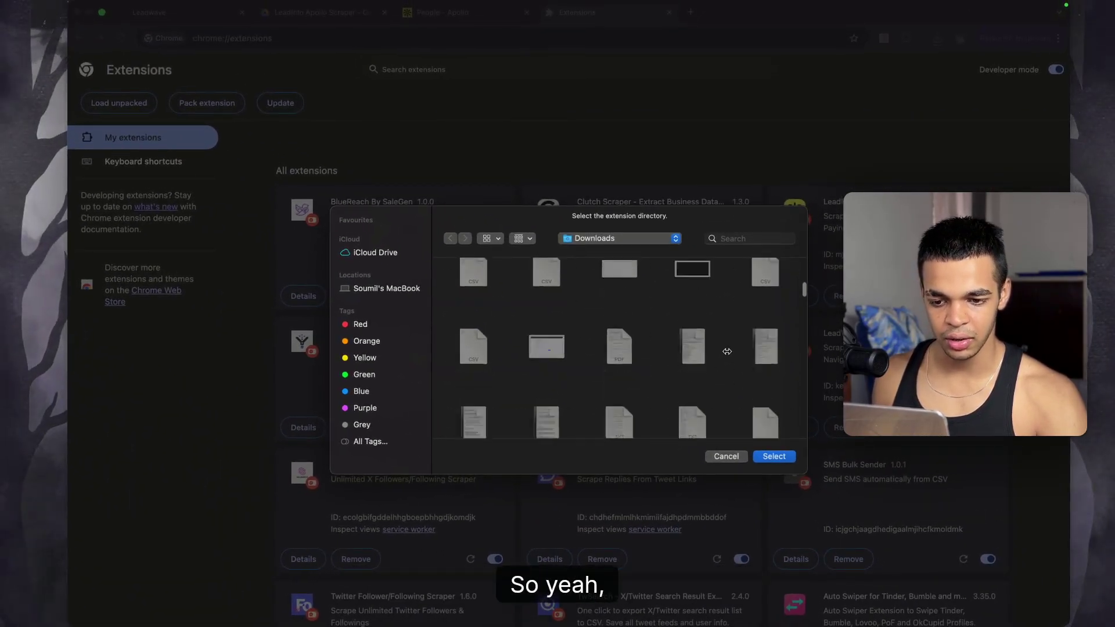
scroll(724, 365, up, 5)
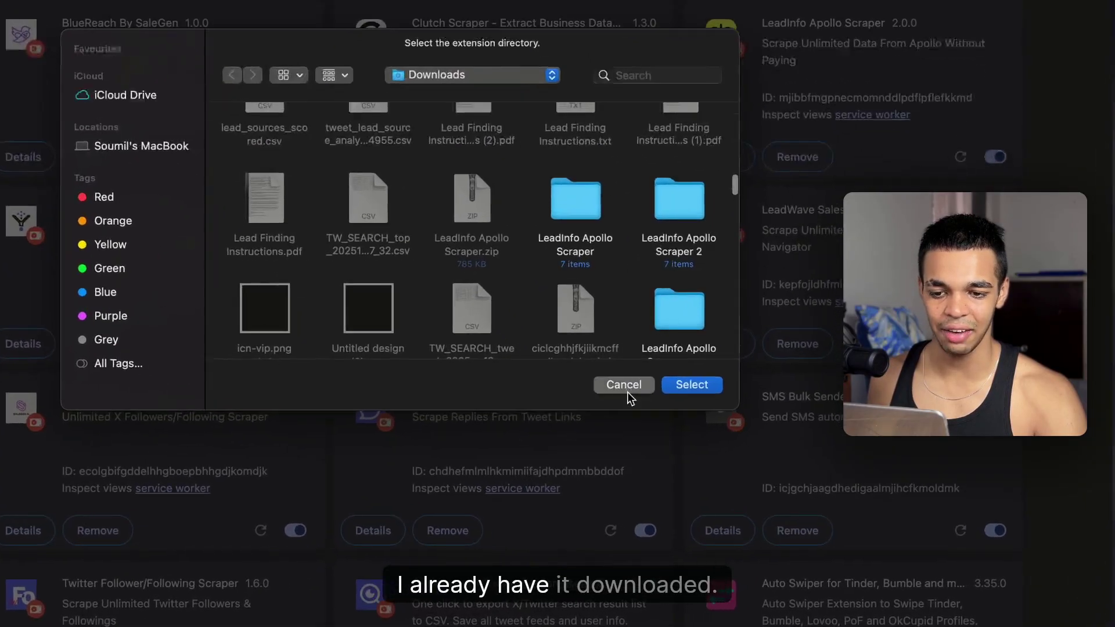
click(741, 458)
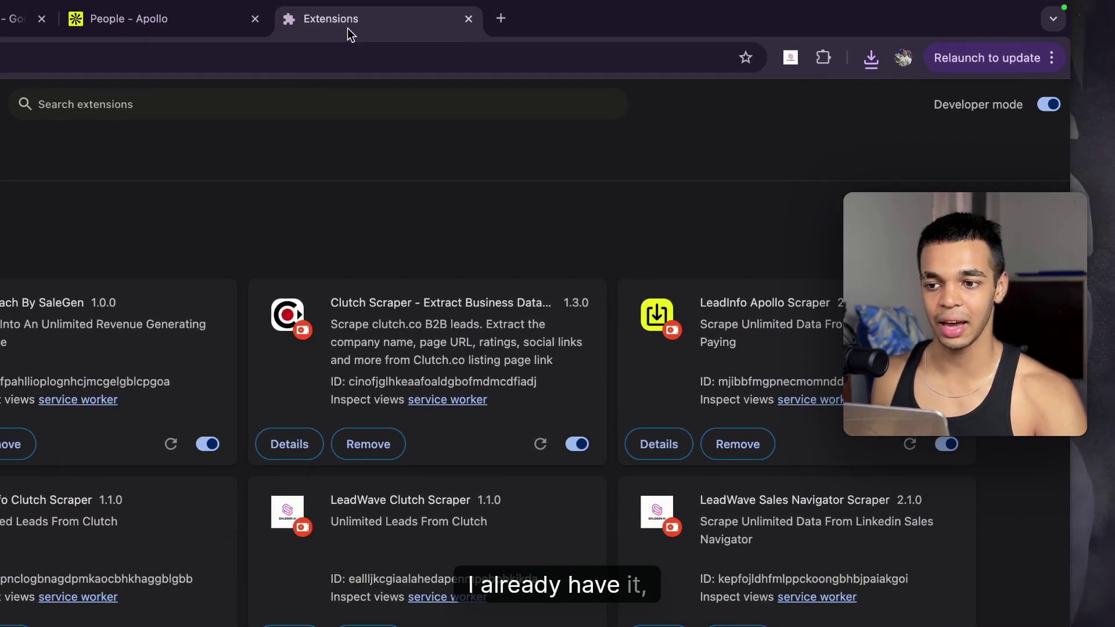
click(468, 18)
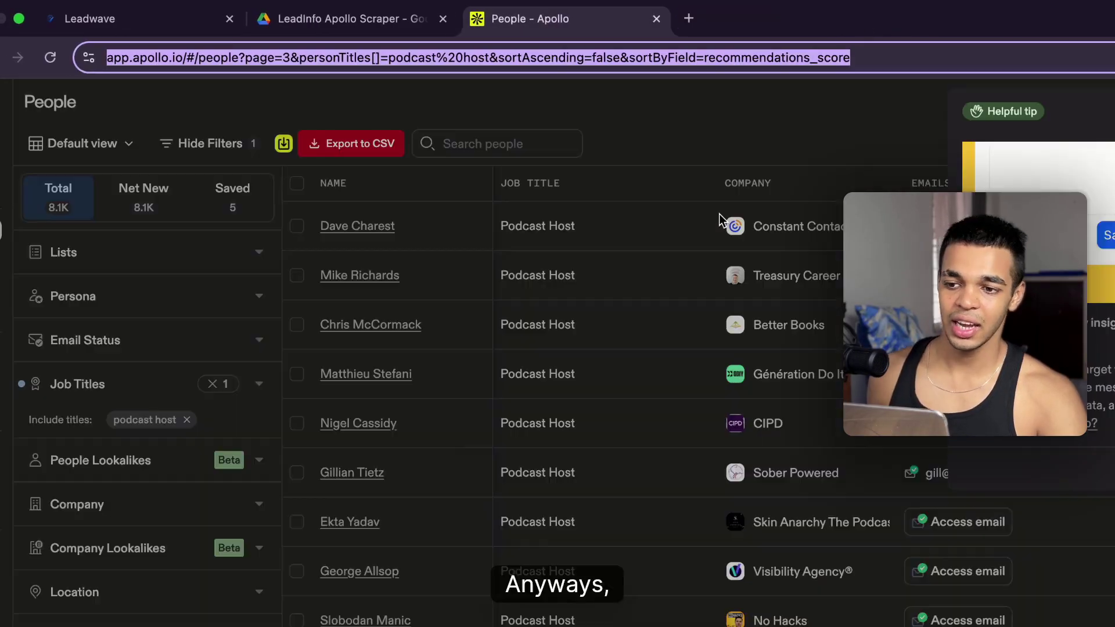
Step: Return the 8,097 Podcast Host people results to page 1 and reload the page
click(804, 115)
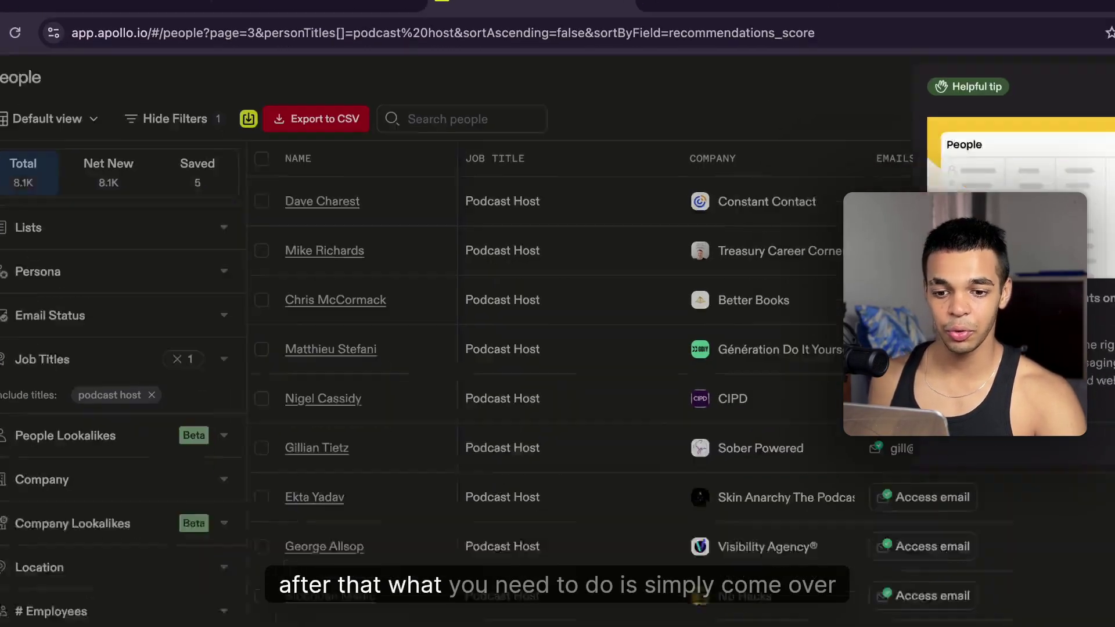
scroll(405, 287, down, 10)
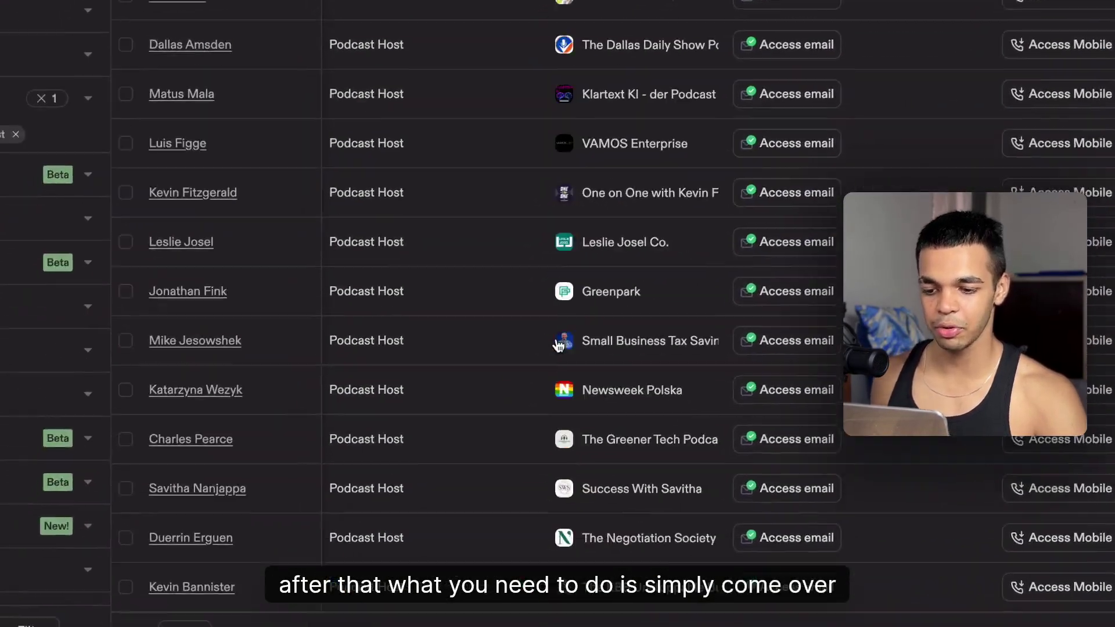
scroll(112, 181, up, 10)
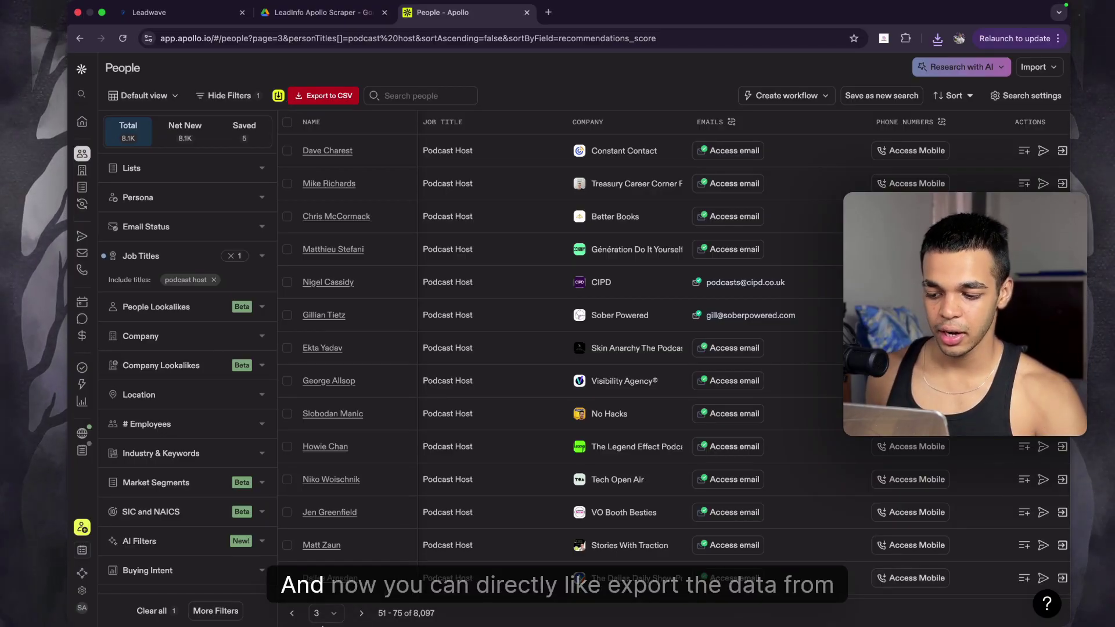
click(324, 613)
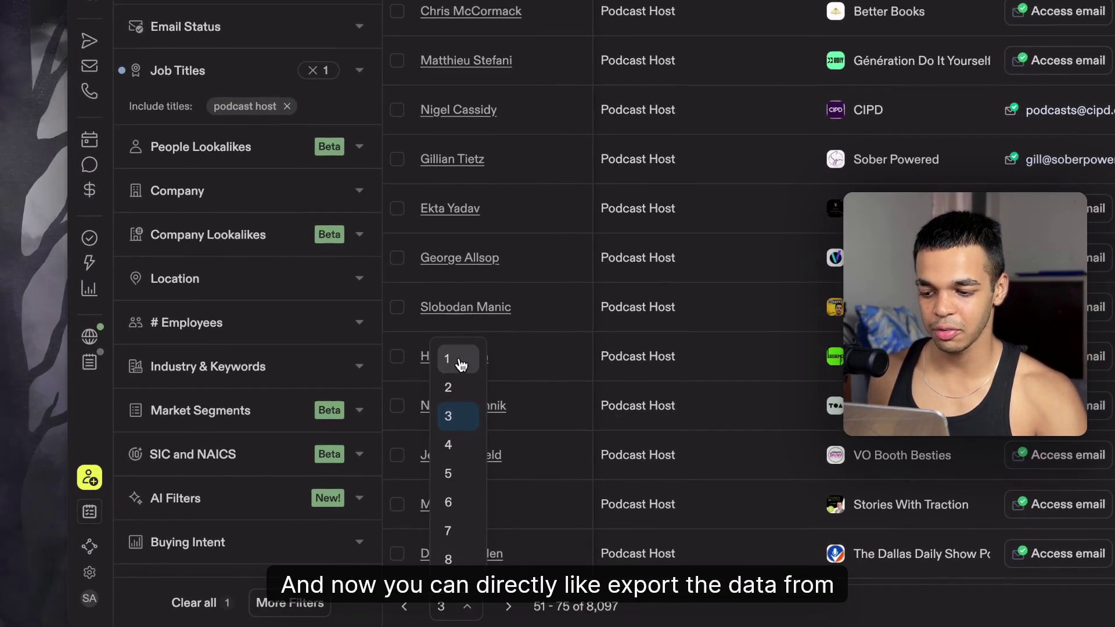
click(461, 363)
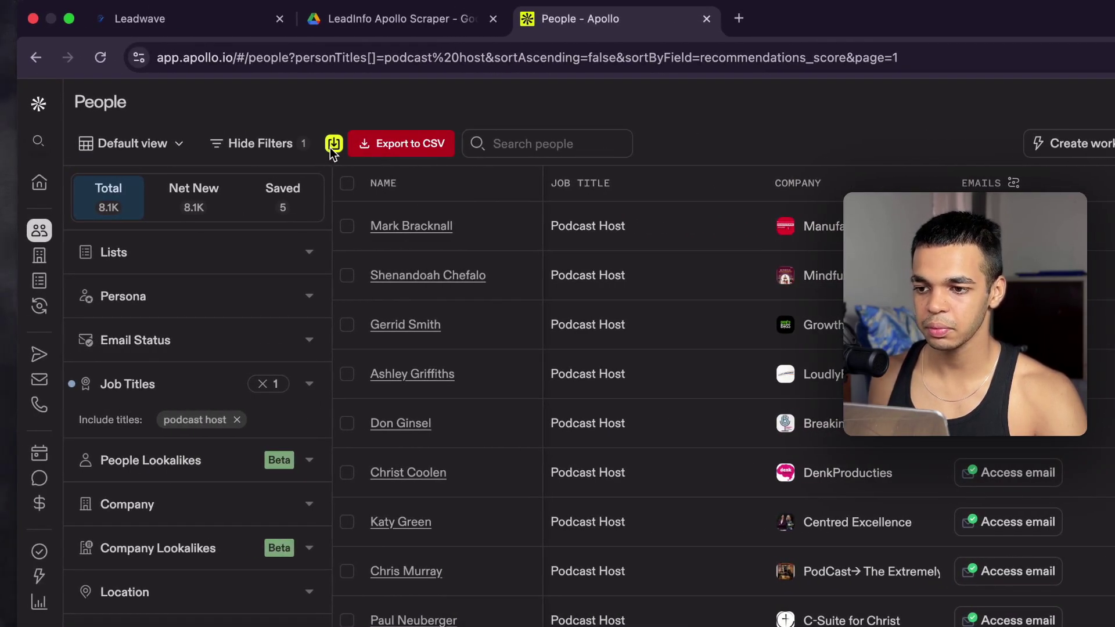
click(100, 58)
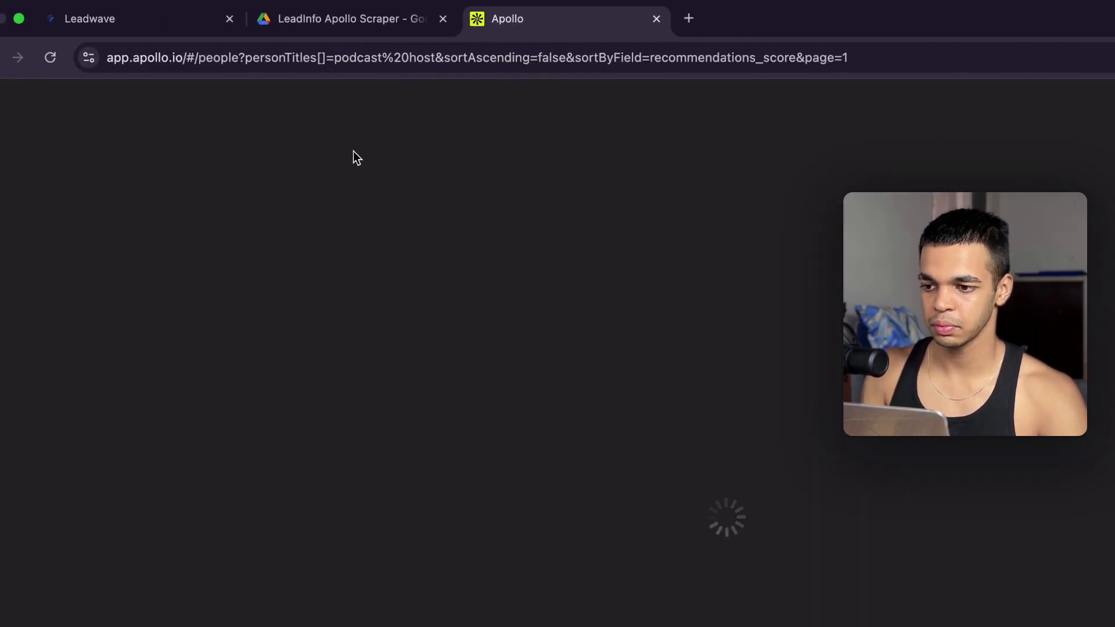
Step: Glance at Leadwave, then jump the Apollo podcast host results to page 7
click(135, 25)
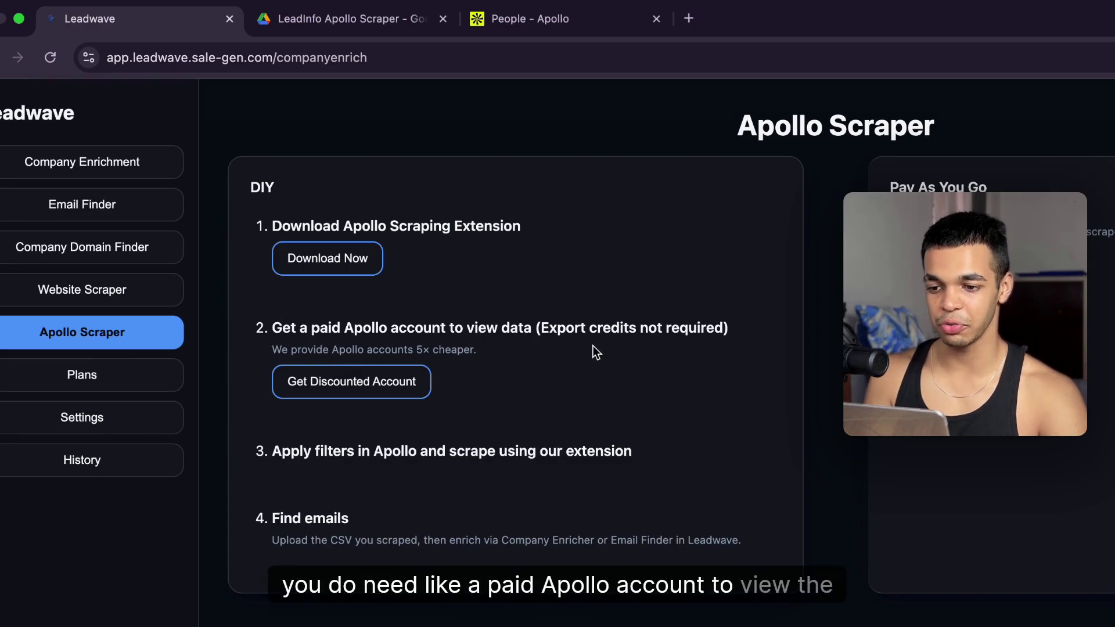
click(570, 19)
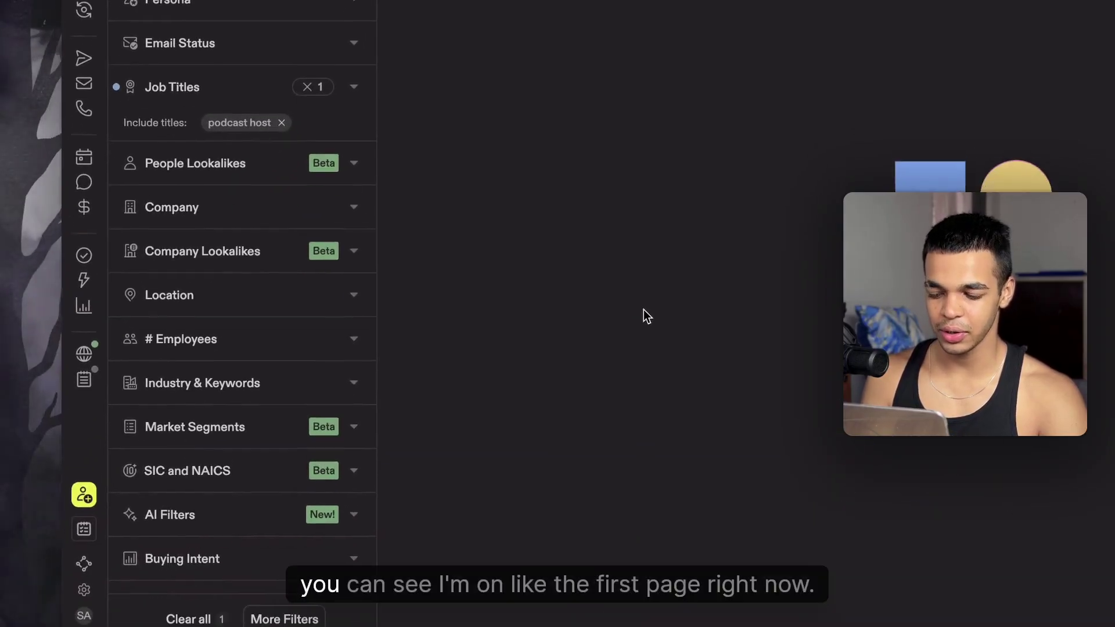
click(457, 621)
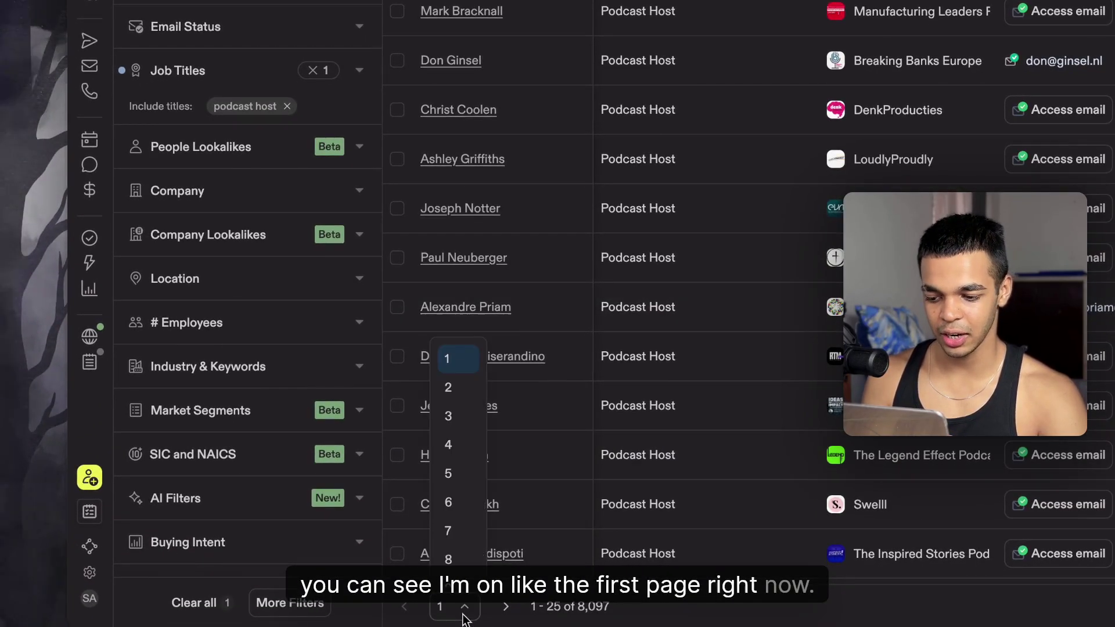
click(451, 533)
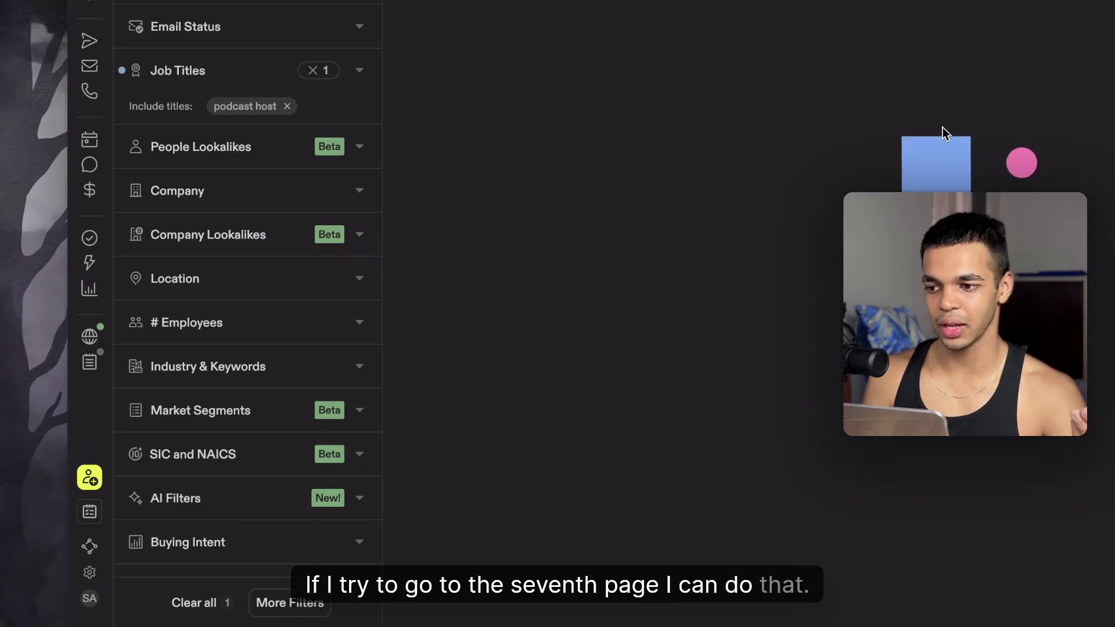
Step: Bring the results back to page 1 and switch to Leadwave's Apollo Scraper page
scroll(942, 128, down, 8)
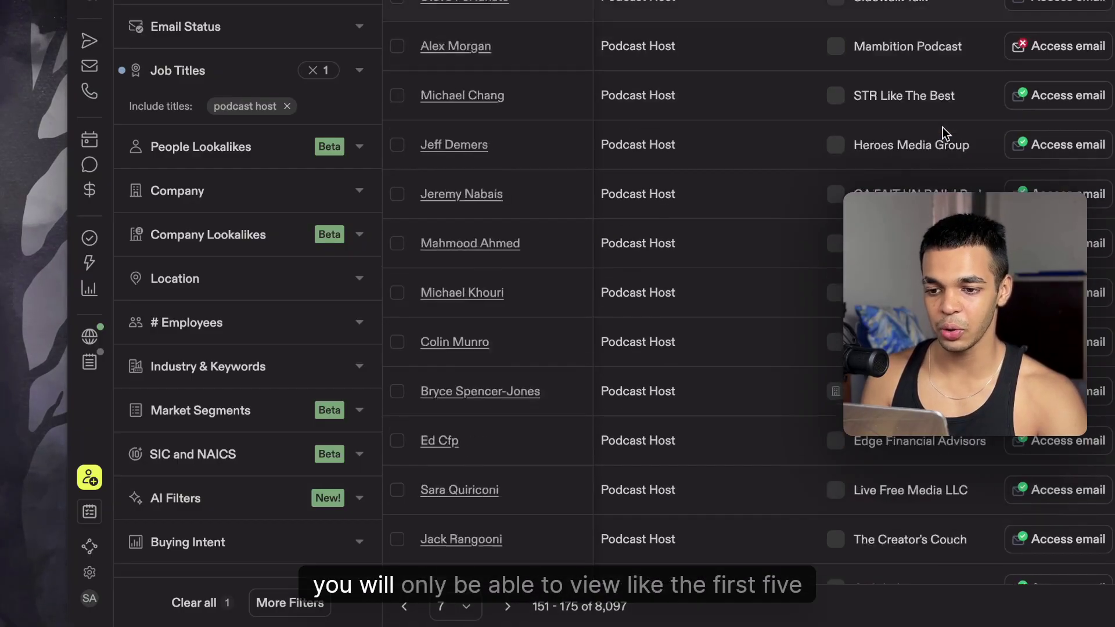
click(459, 606)
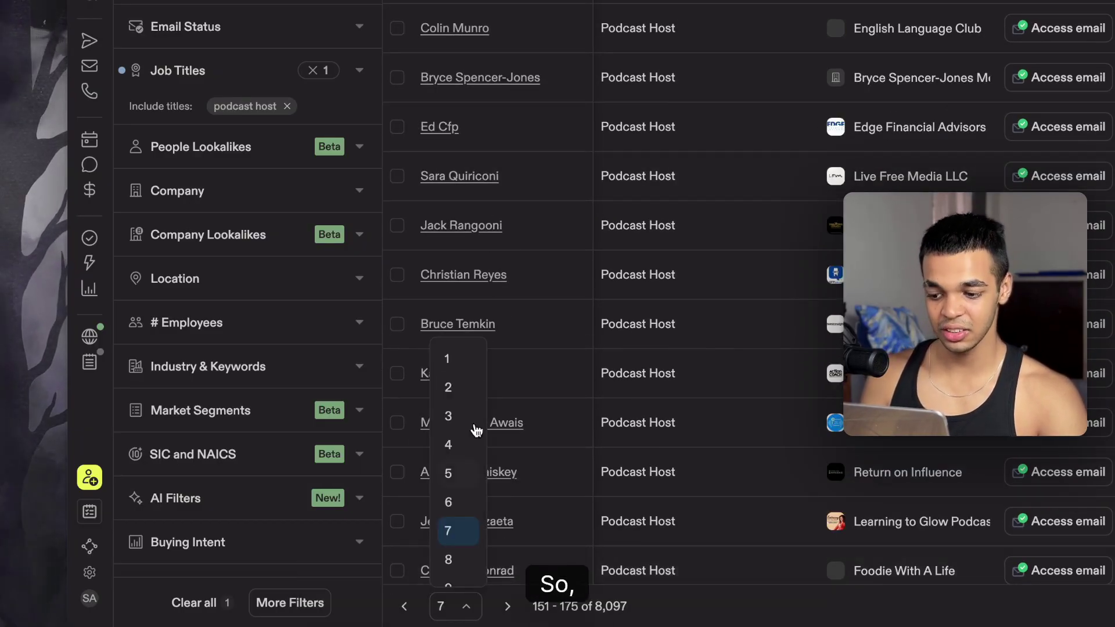
click(466, 364)
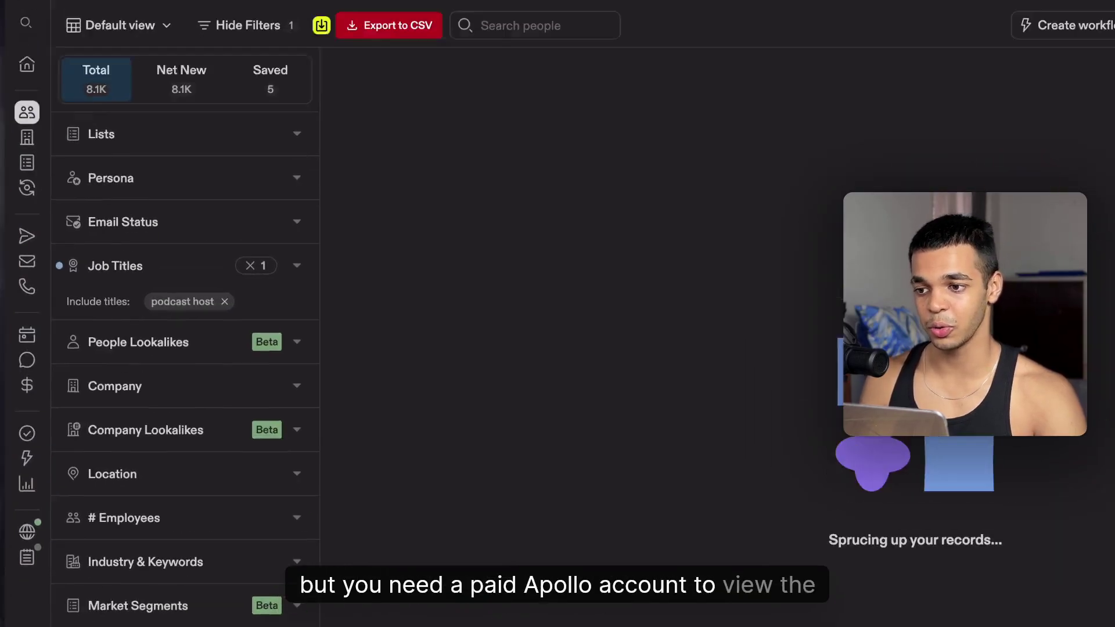
key(super+1)
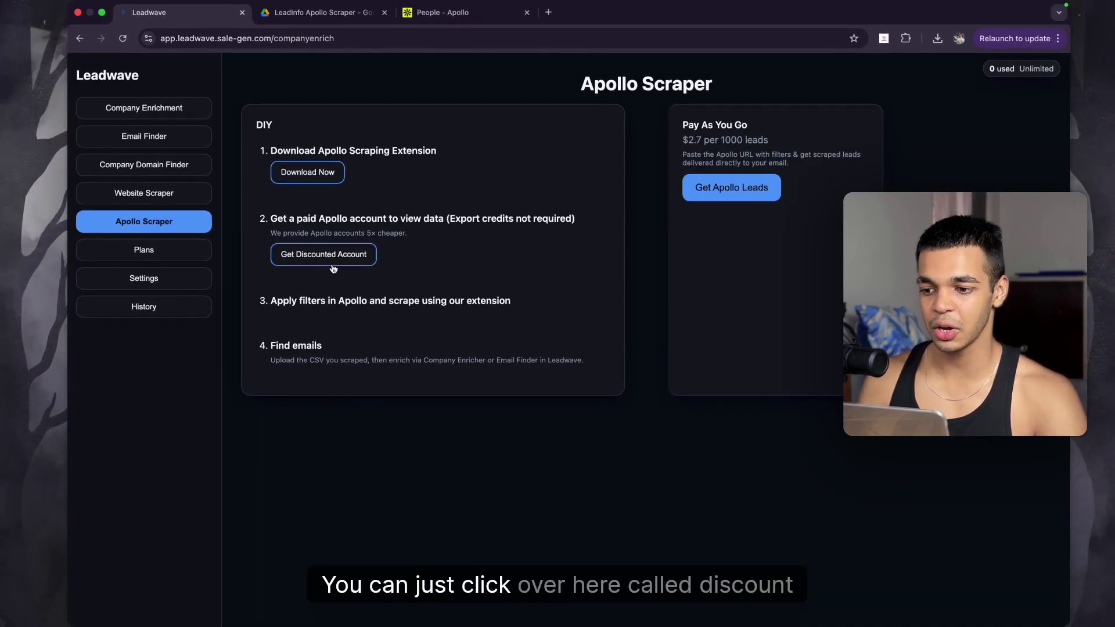
Step: View the SaveBig $12.99 Apollo account offer, close it, and return to the Podcast Host results
click(331, 261)
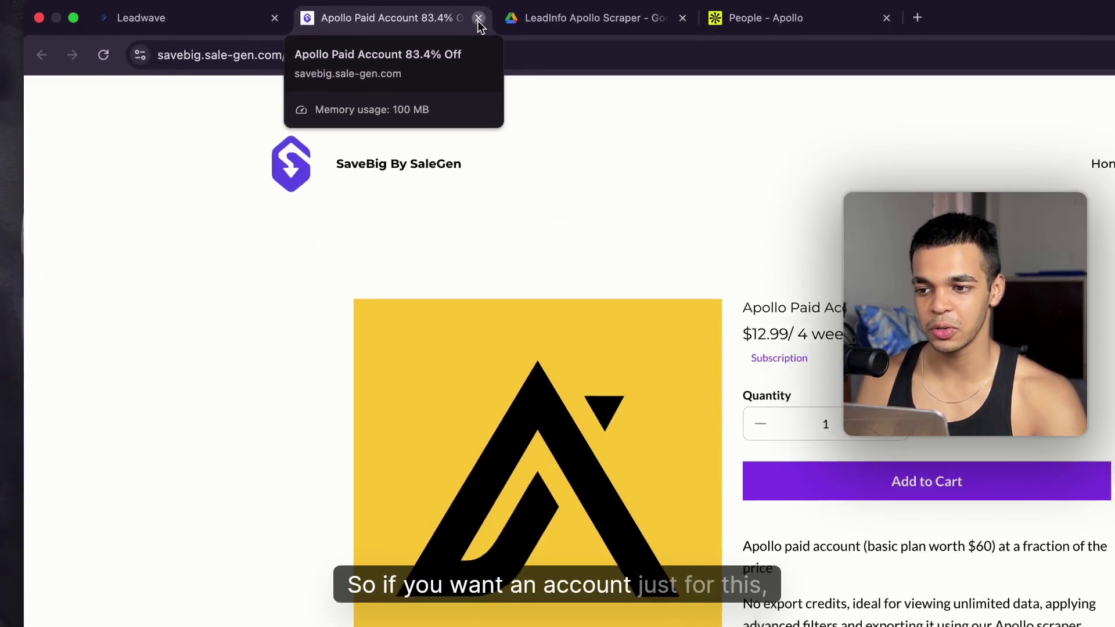
click(384, 13)
click(616, 18)
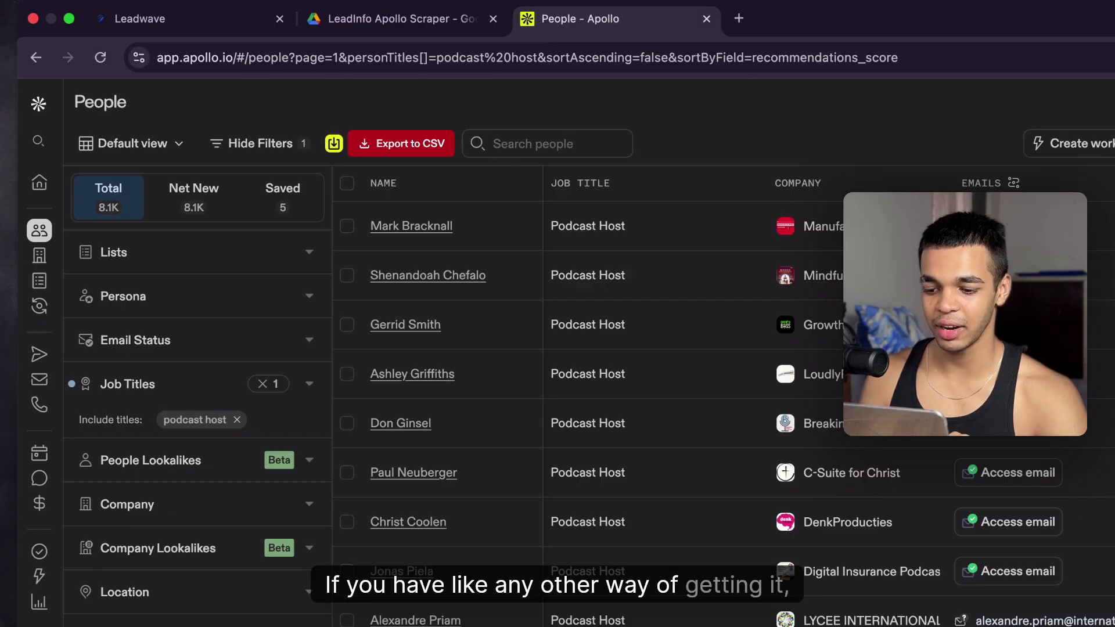
Step: Export 2500 Podcast Host leads to CSV with 'Do not use Apollo's emails' ticked
click(423, 148)
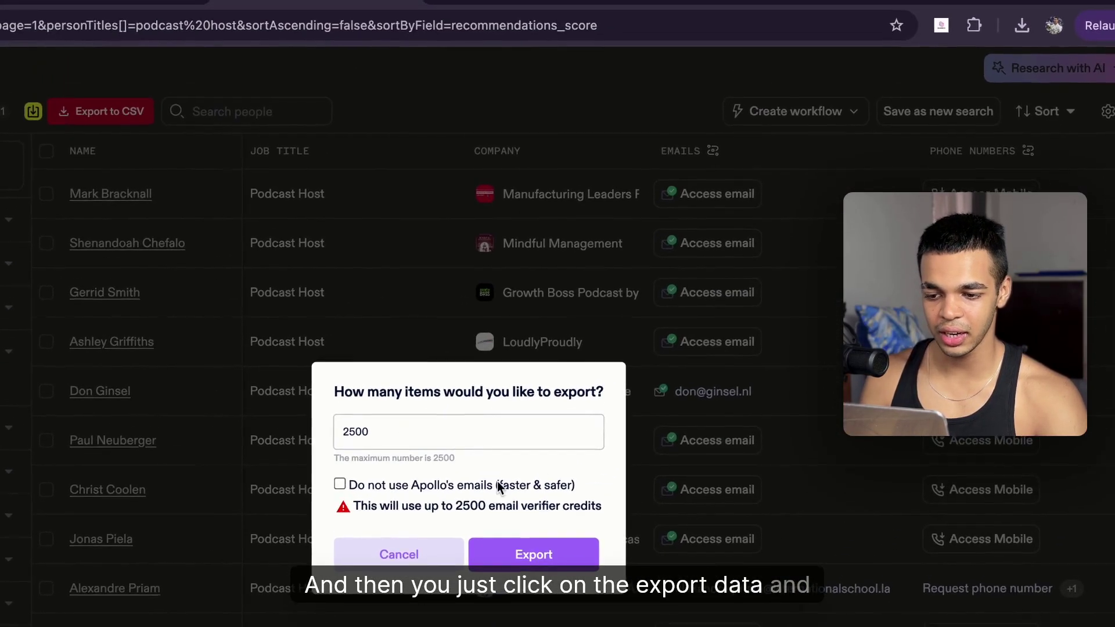
click(396, 474)
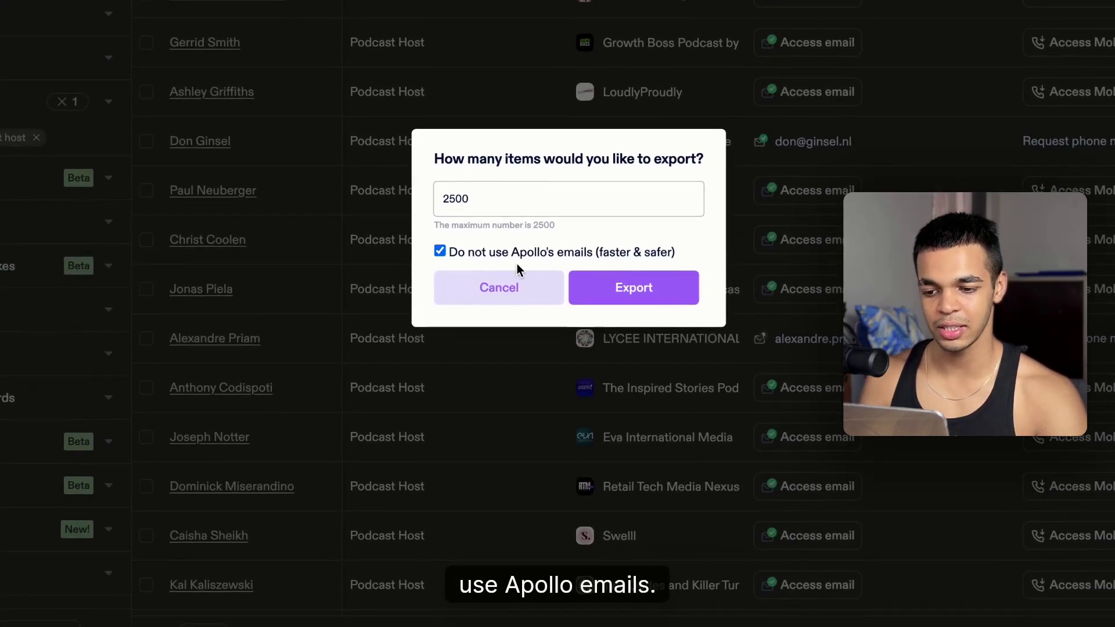
click(521, 257)
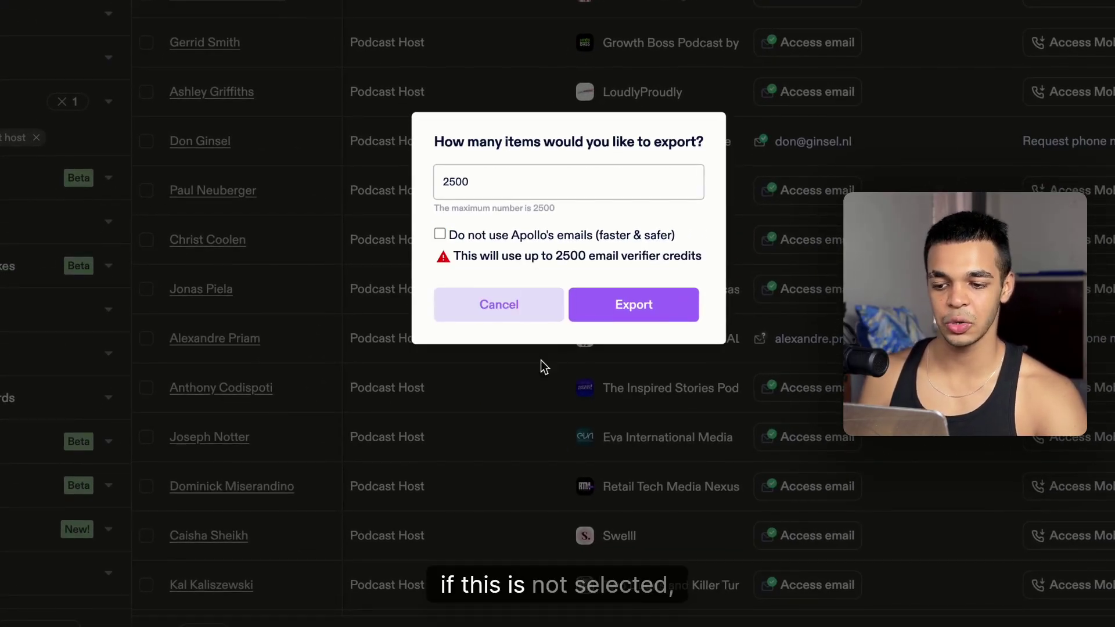
click(535, 319)
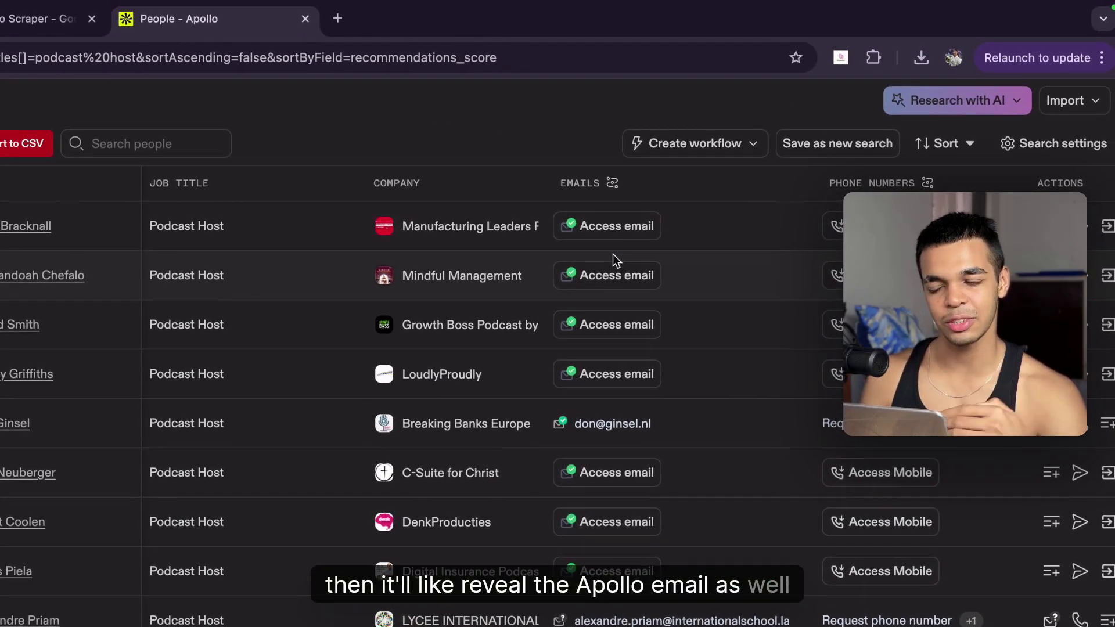
click(17, 144)
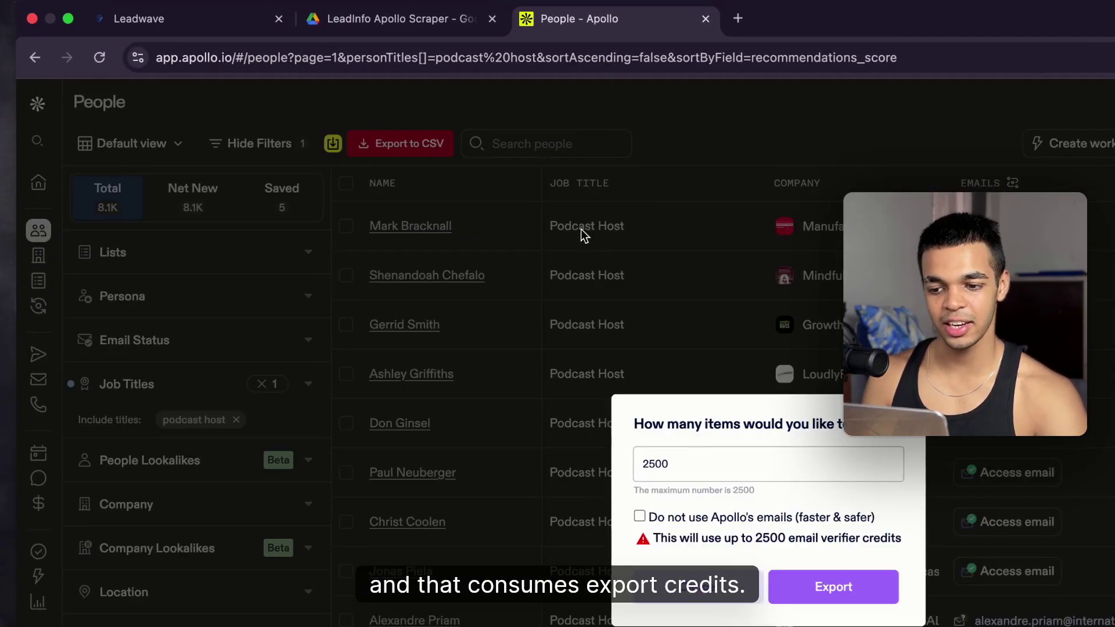
click(689, 521)
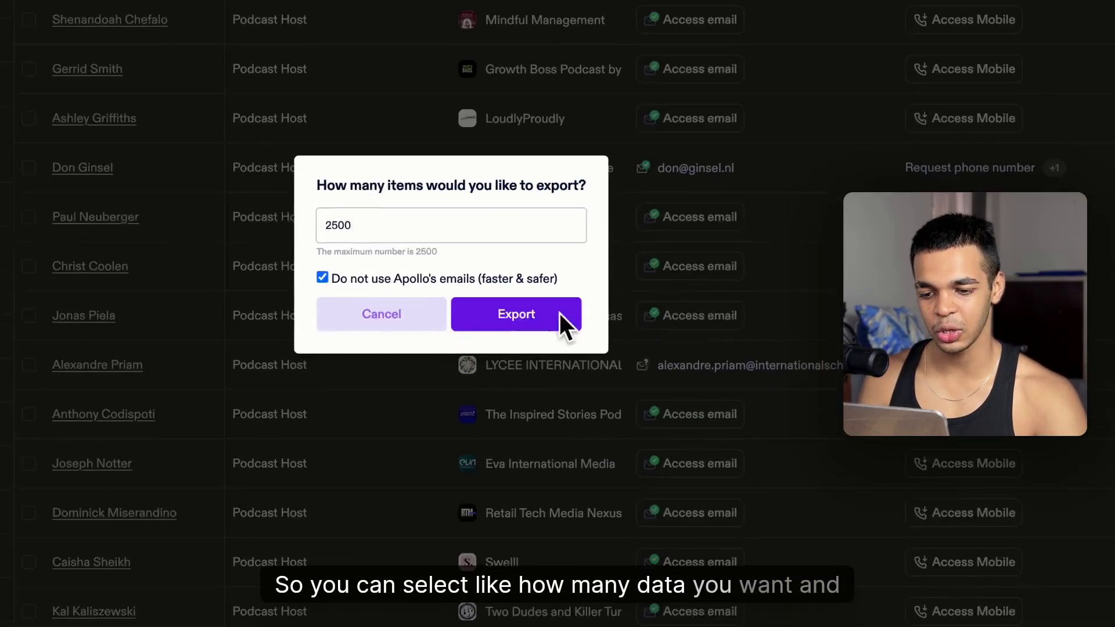
click(502, 313)
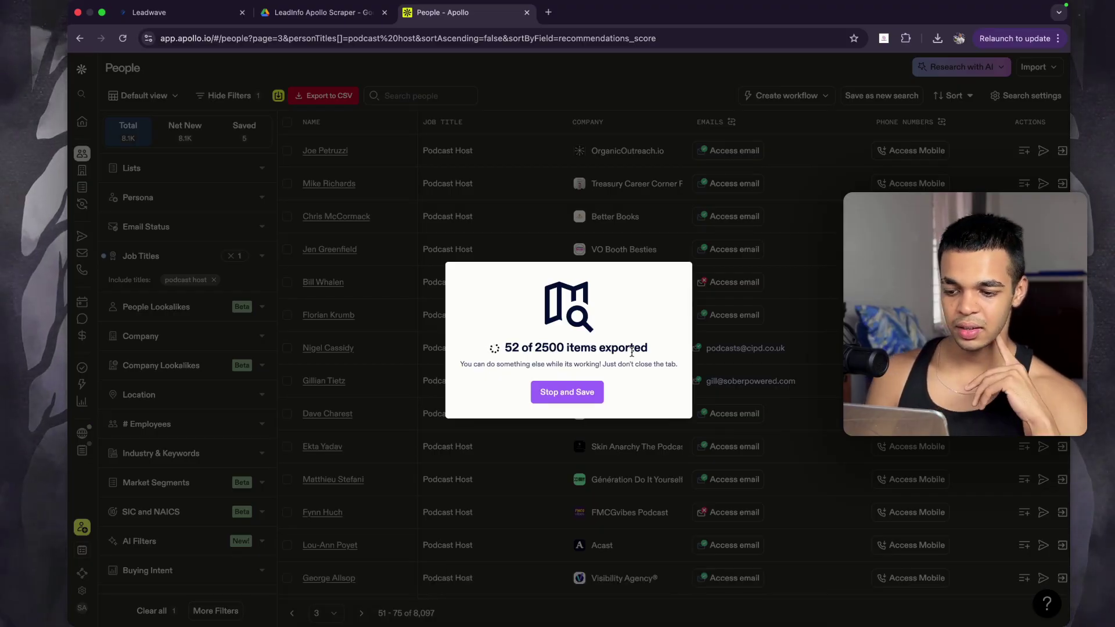
Step: Verify LeadInfo Apollo Scraper access by submitting the account's e-mail address
click(905, 38)
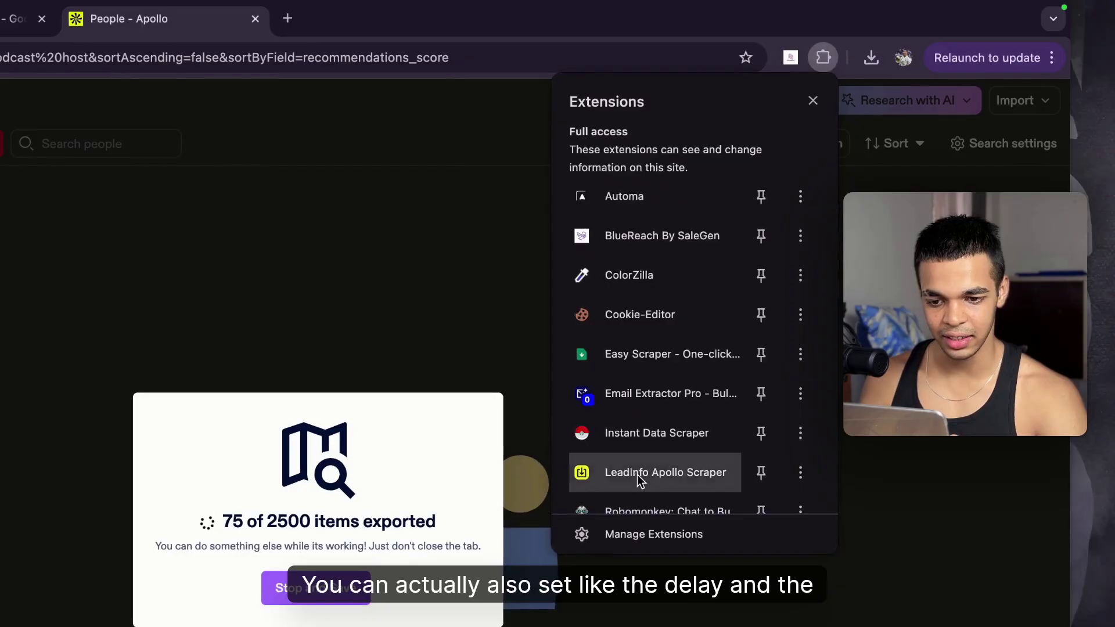
click(656, 458)
click(421, 92)
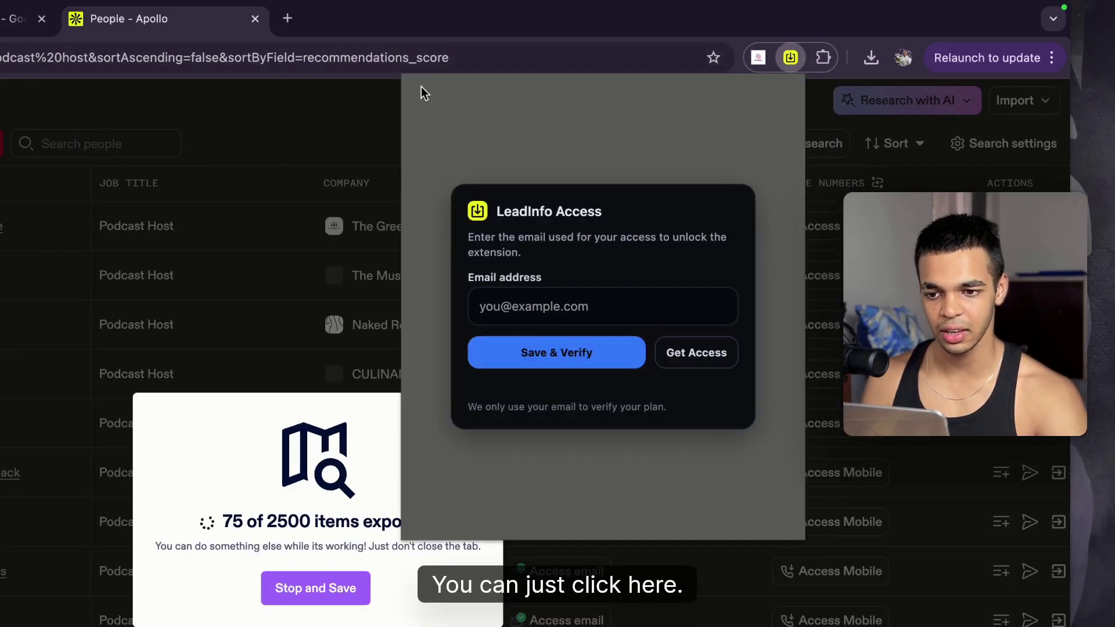
click(623, 296)
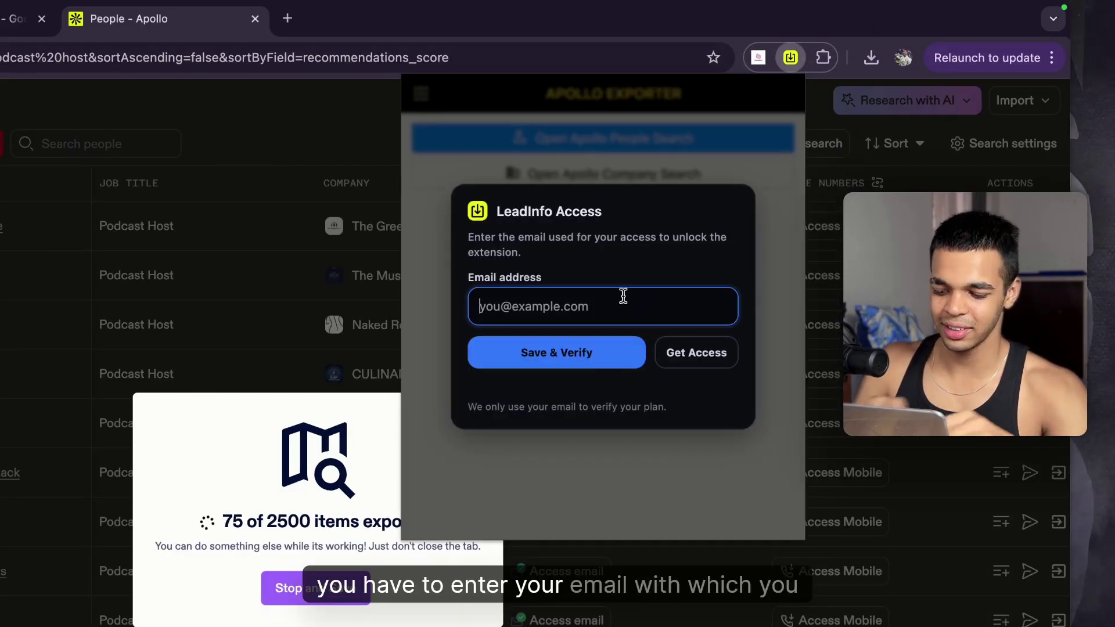
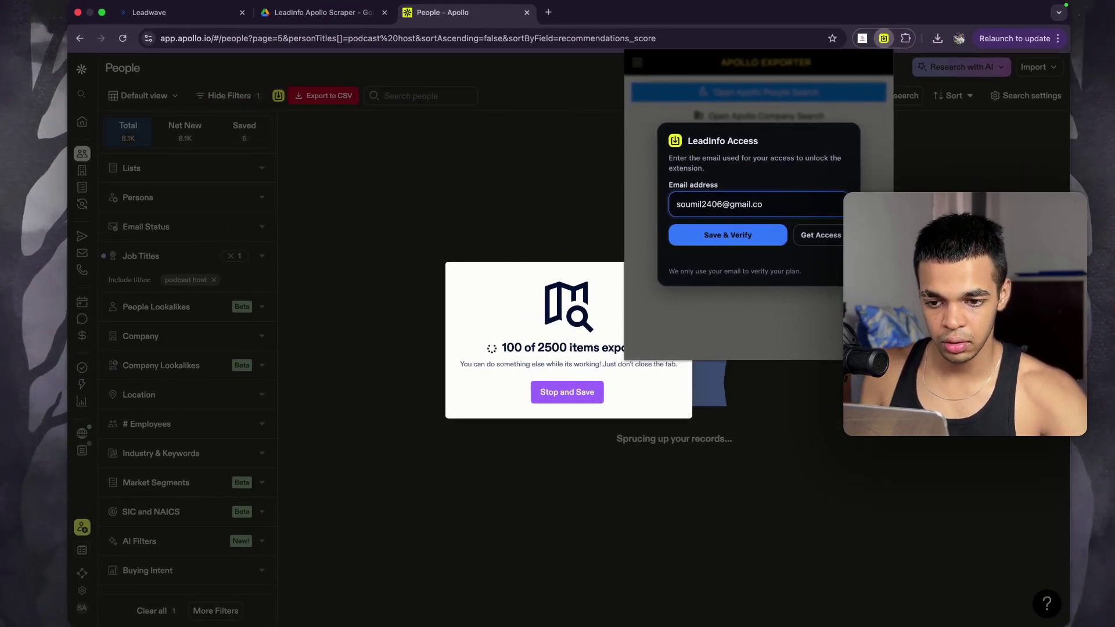
key(Return)
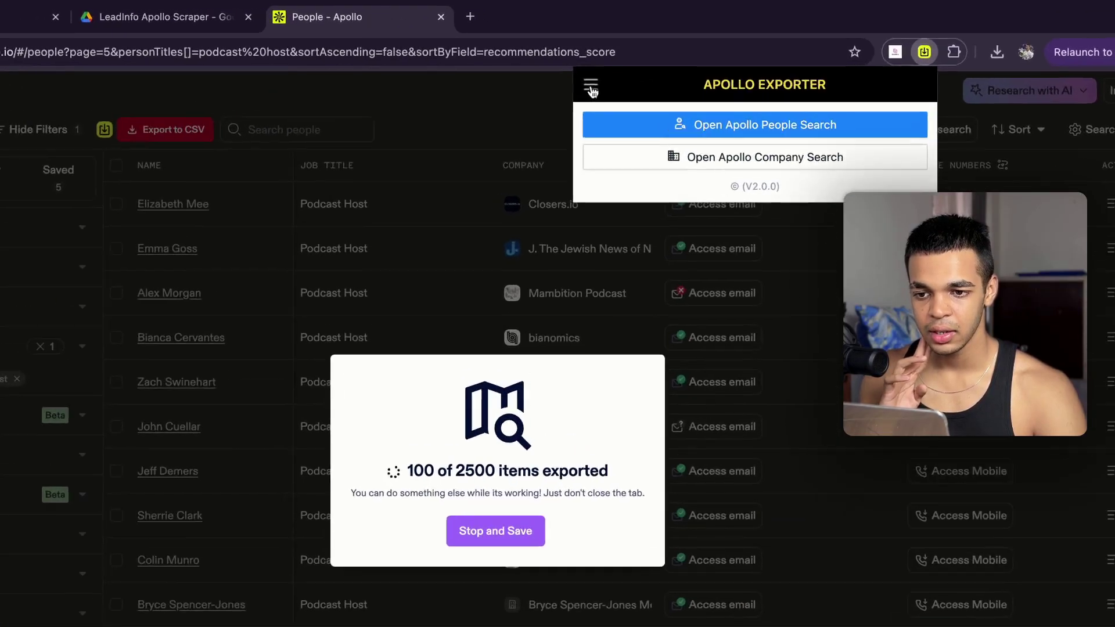
Step: Review exporter settings, stop the export saving 125 leads, then close Apollo and open a new tab
click(637, 63)
click(659, 82)
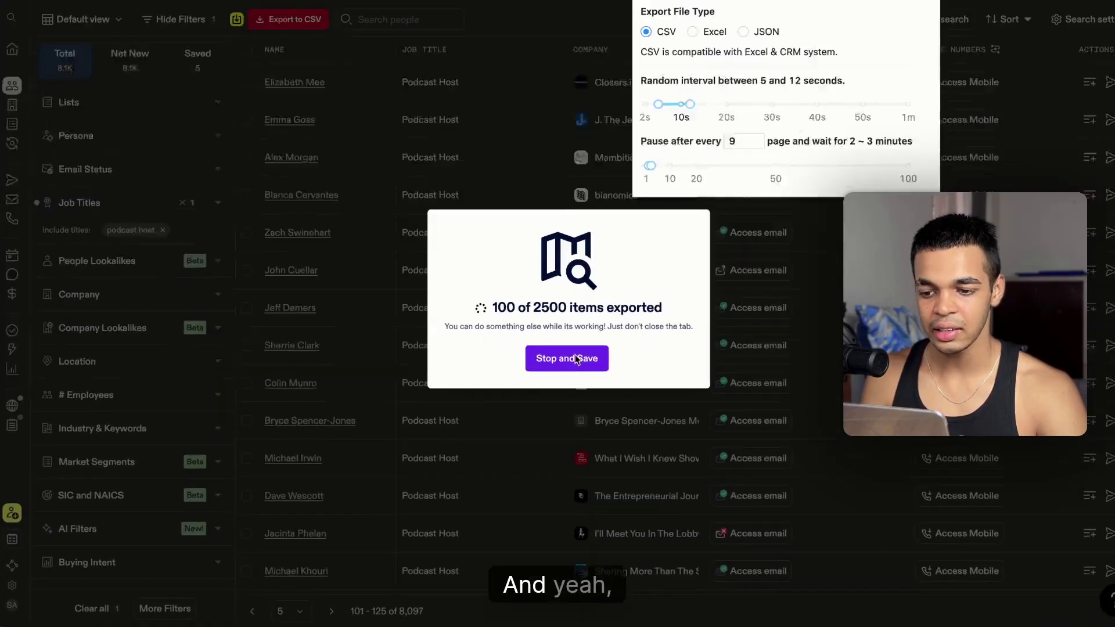
click(589, 381)
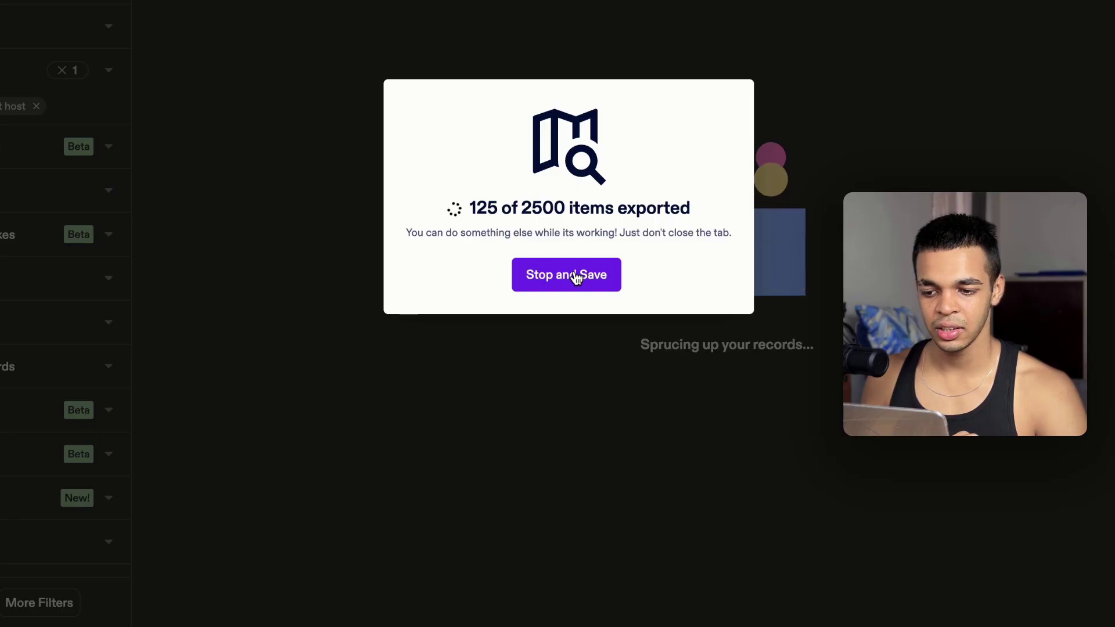
click(576, 276)
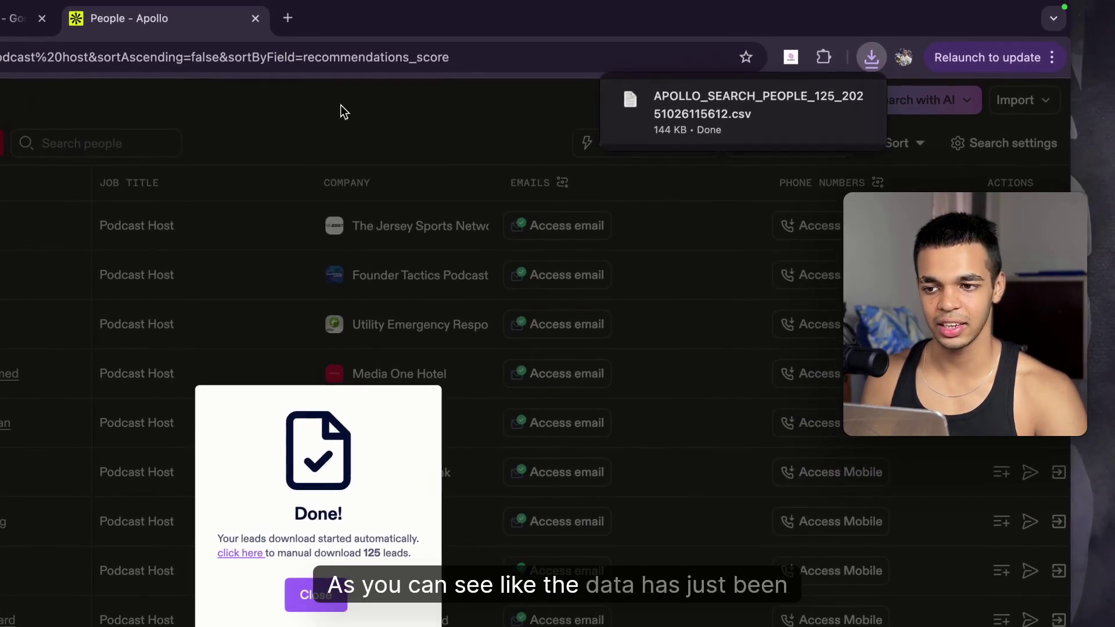
click(254, 18)
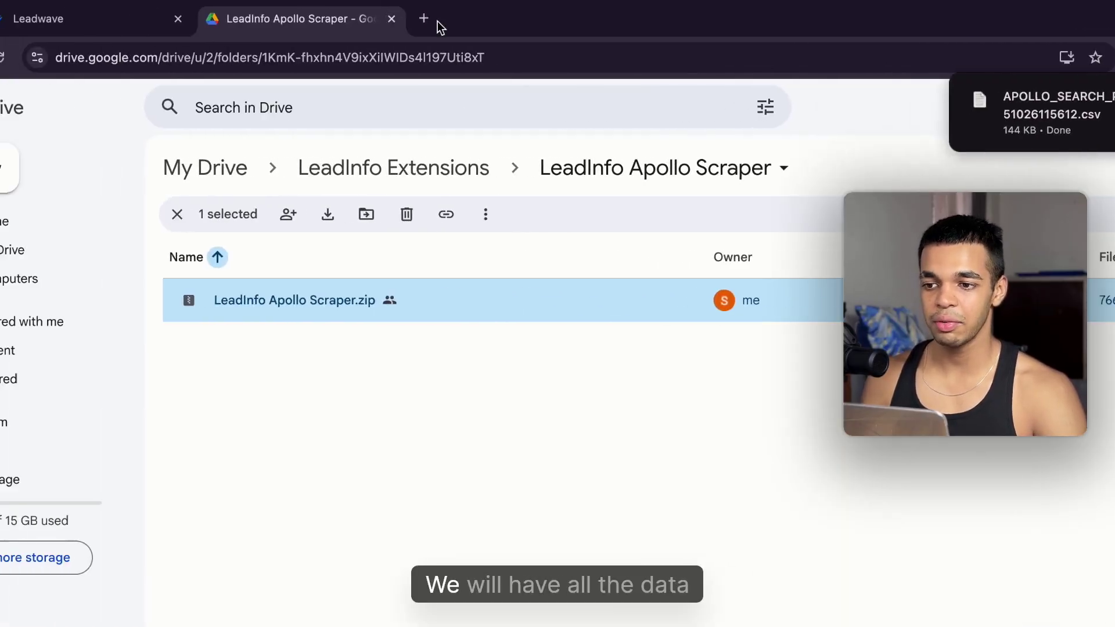
click(517, 32)
Step: Go to Google Sheets and create a blank spreadsheet
text(sheets/u/0/)
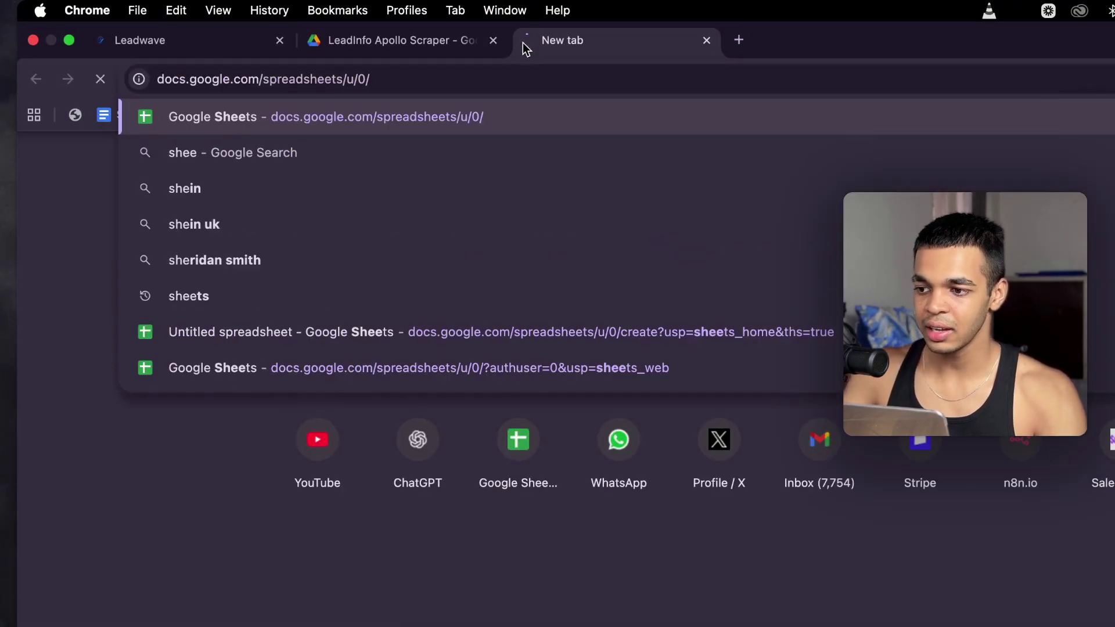
key(Return)
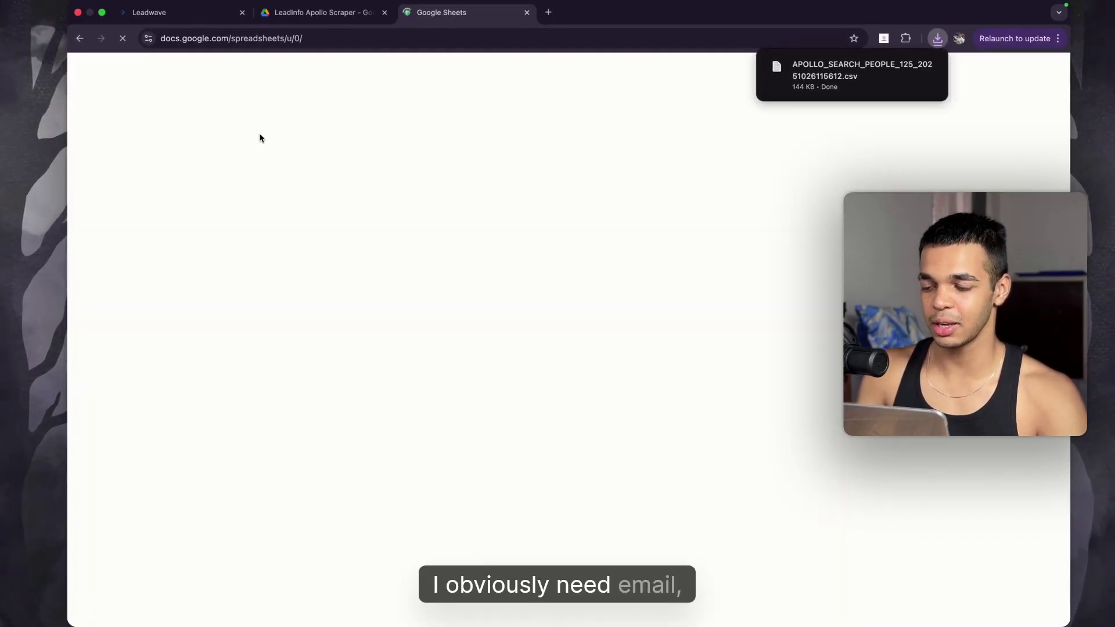
click(249, 169)
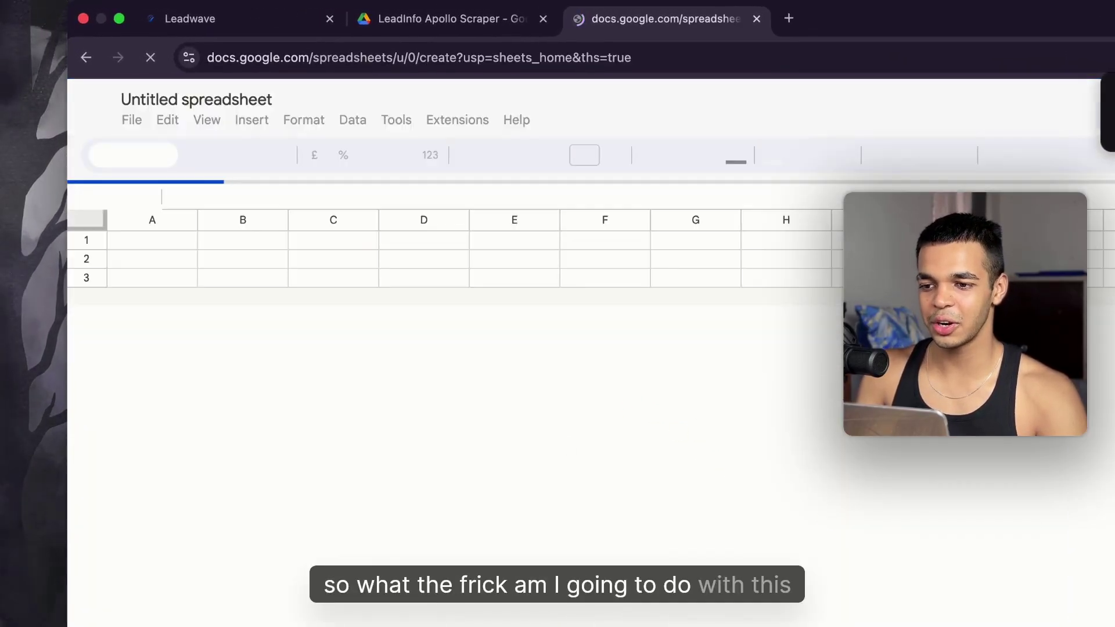
click(221, 315)
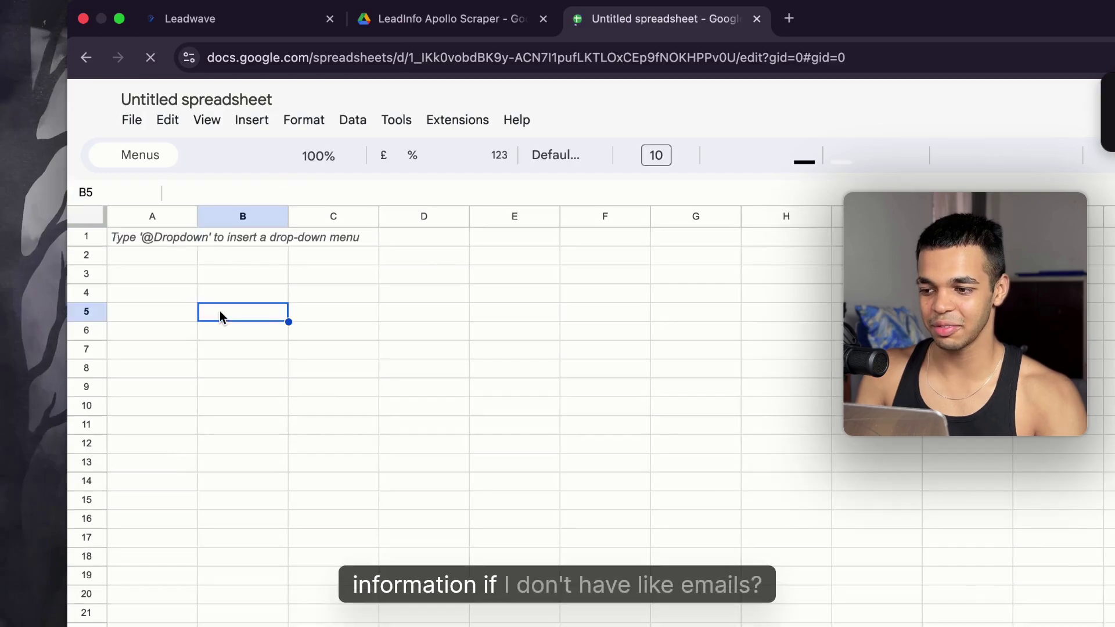
key(super+o)
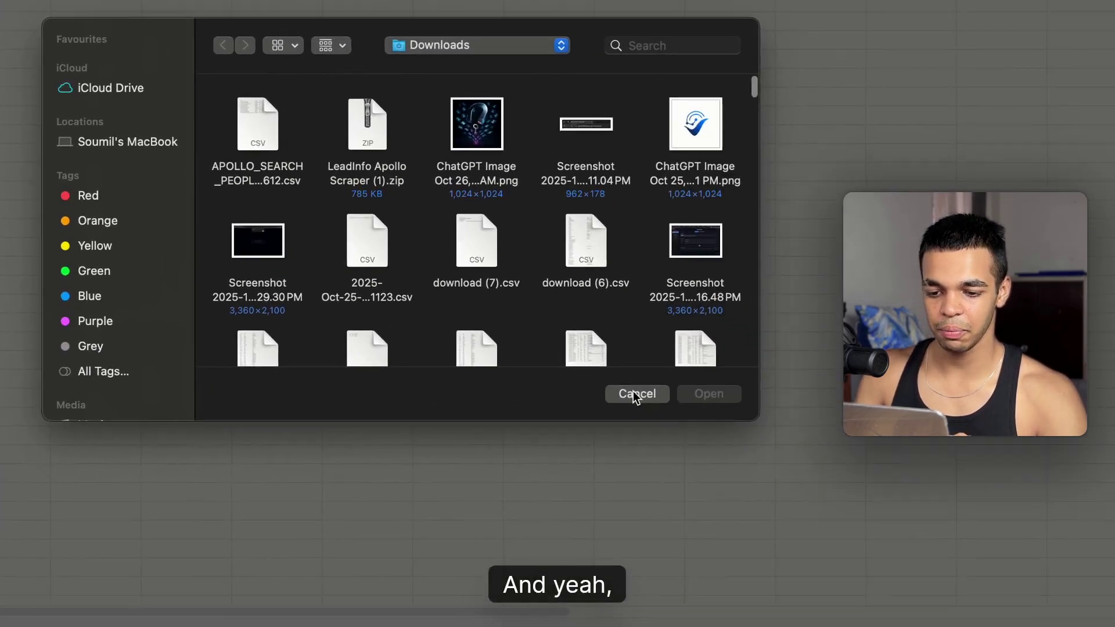
click(639, 393)
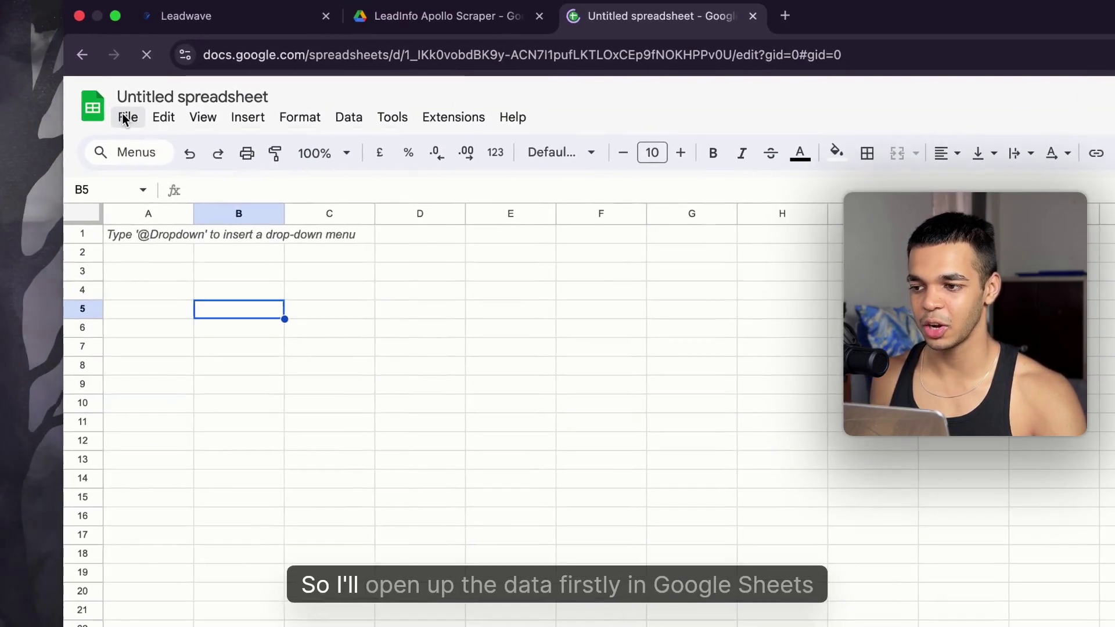
Step: Bring up the File > Open file picker in the blank spreadsheet
click(132, 120)
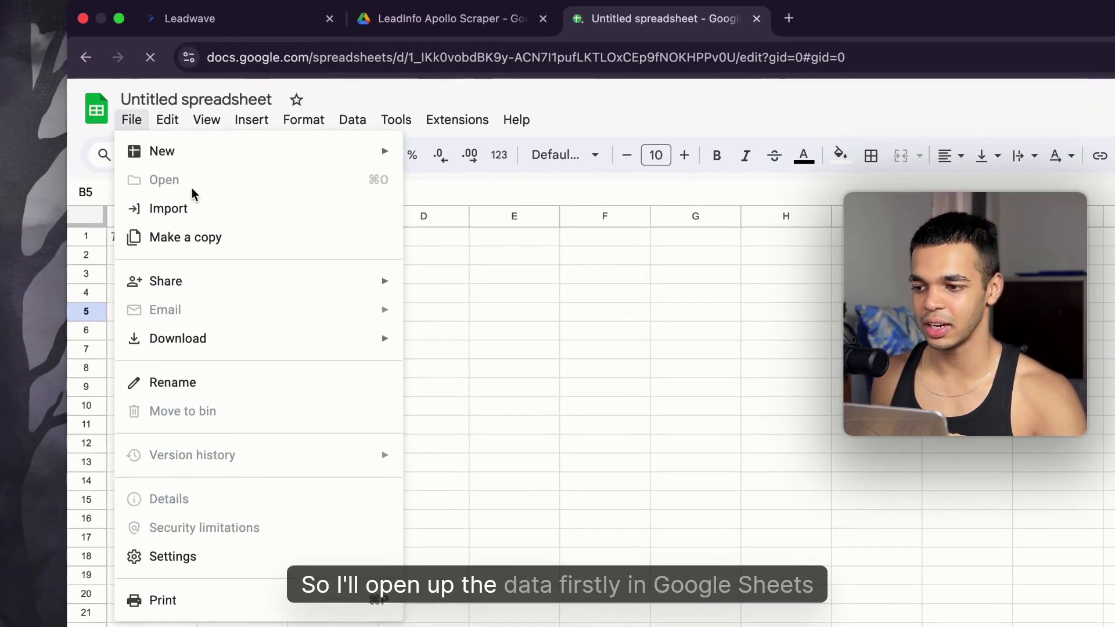
click(140, 121)
click(140, 121)
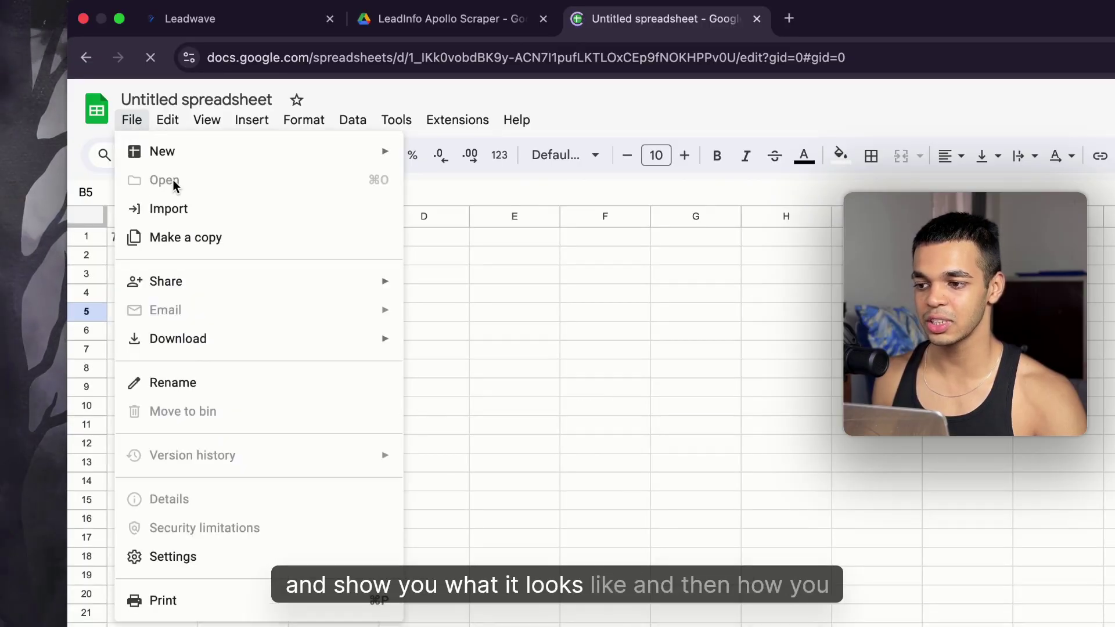
click(142, 124)
click(139, 123)
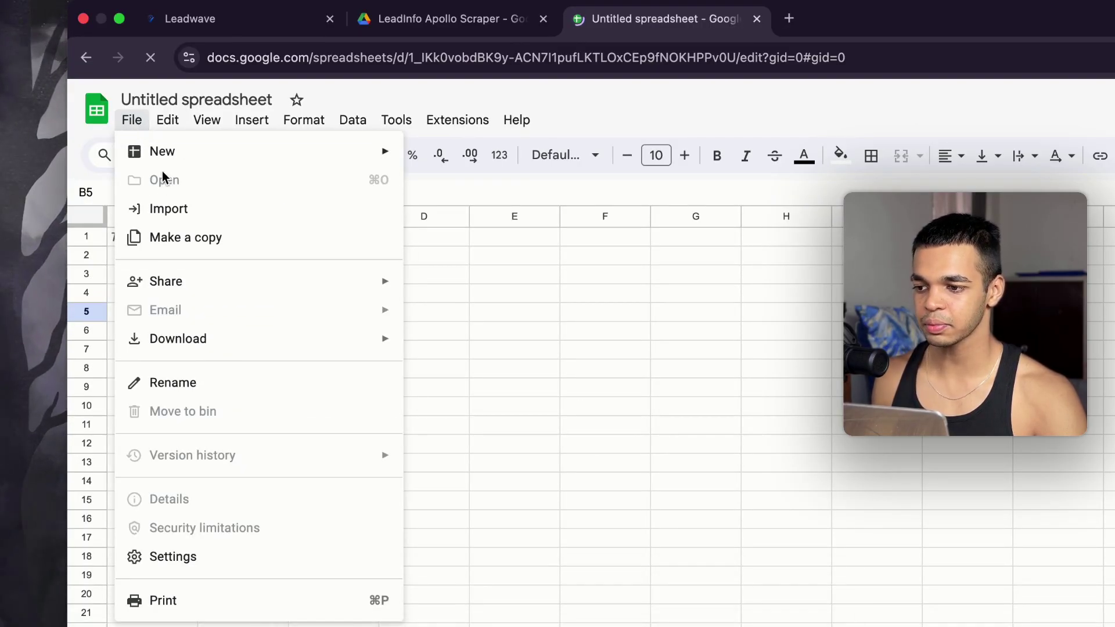
click(139, 132)
click(137, 129)
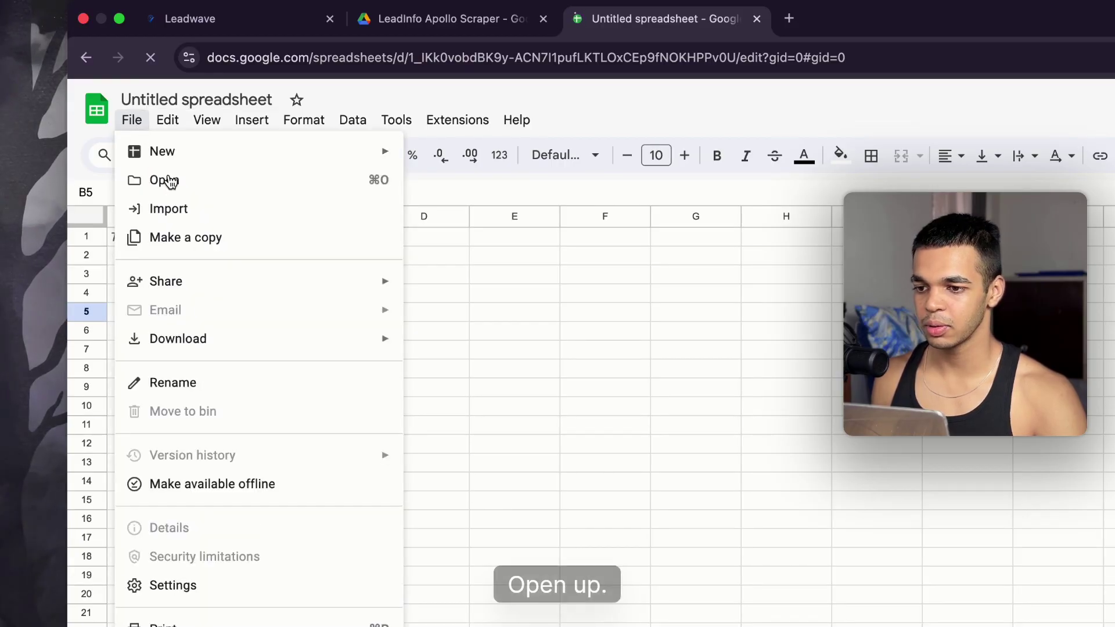
click(168, 180)
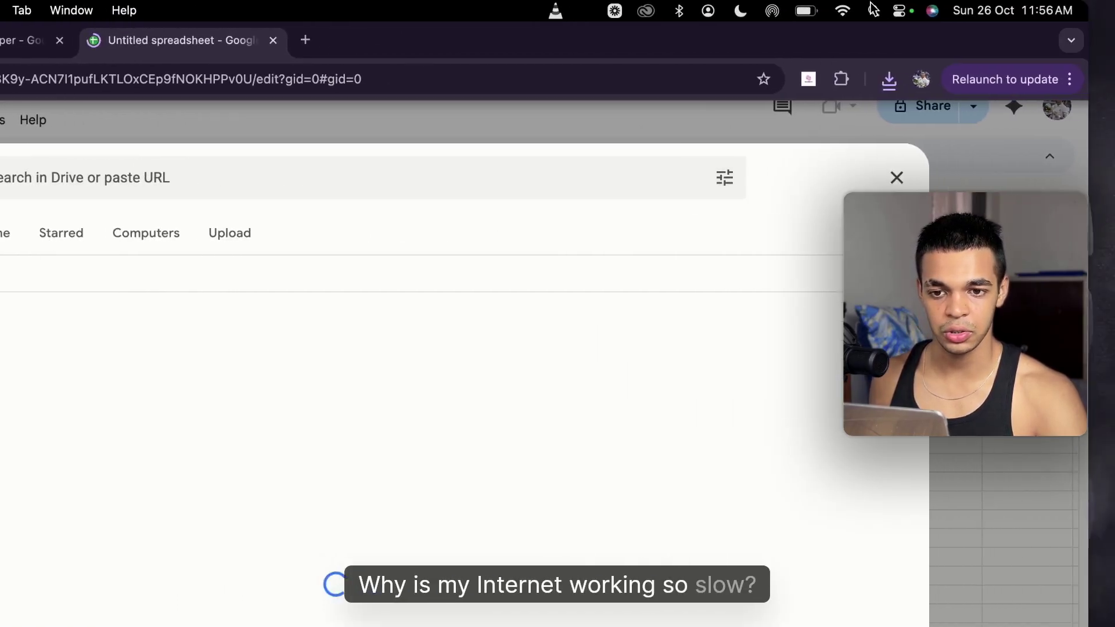
Step: Upload APOLLO_SEARCH_PEOPLE_125_20251026115612.csv from Downloads and close the Drive tab
click(213, 233)
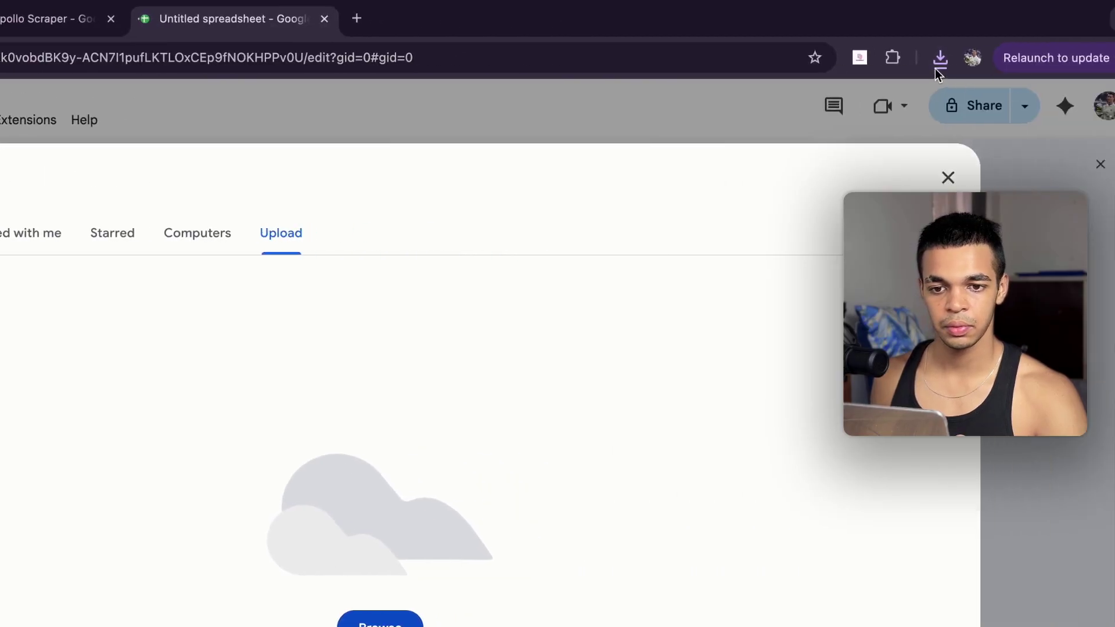
click(871, 65)
drag(735, 142, 302, 476)
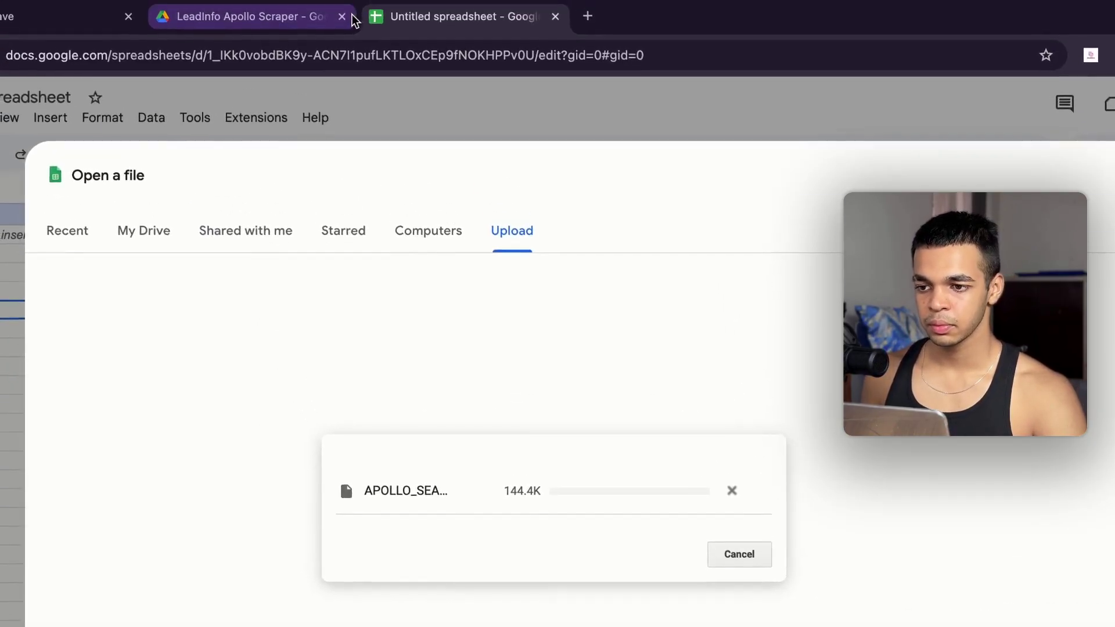
click(340, 20)
click(341, 20)
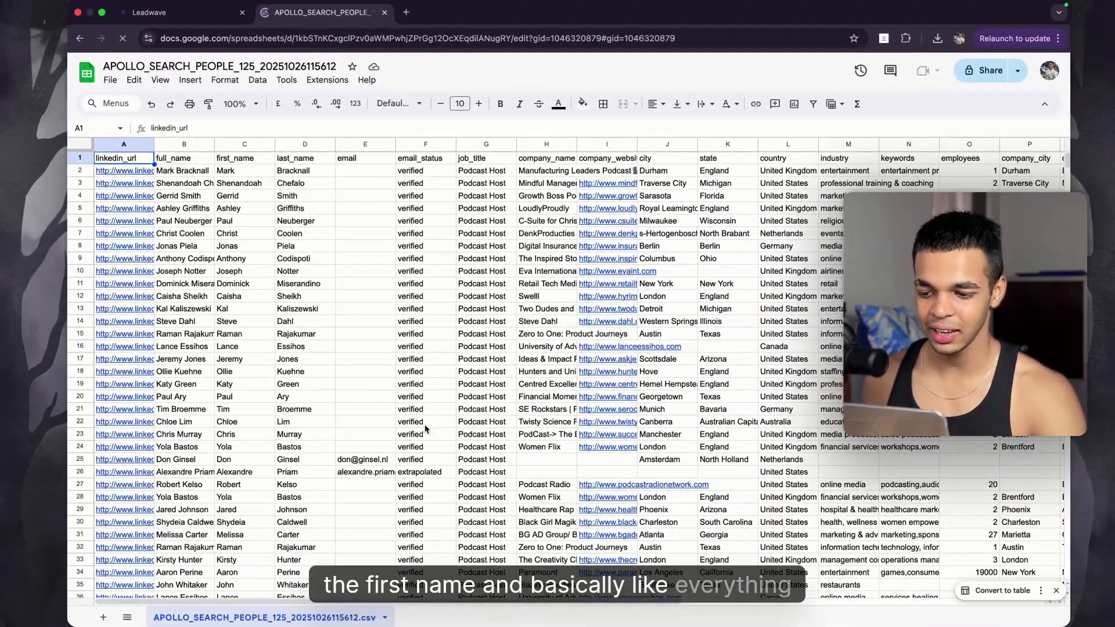
Step: Scroll through the lead columns back to column A, then return to the Leadwave tab
scroll(504, 372, down, 15)
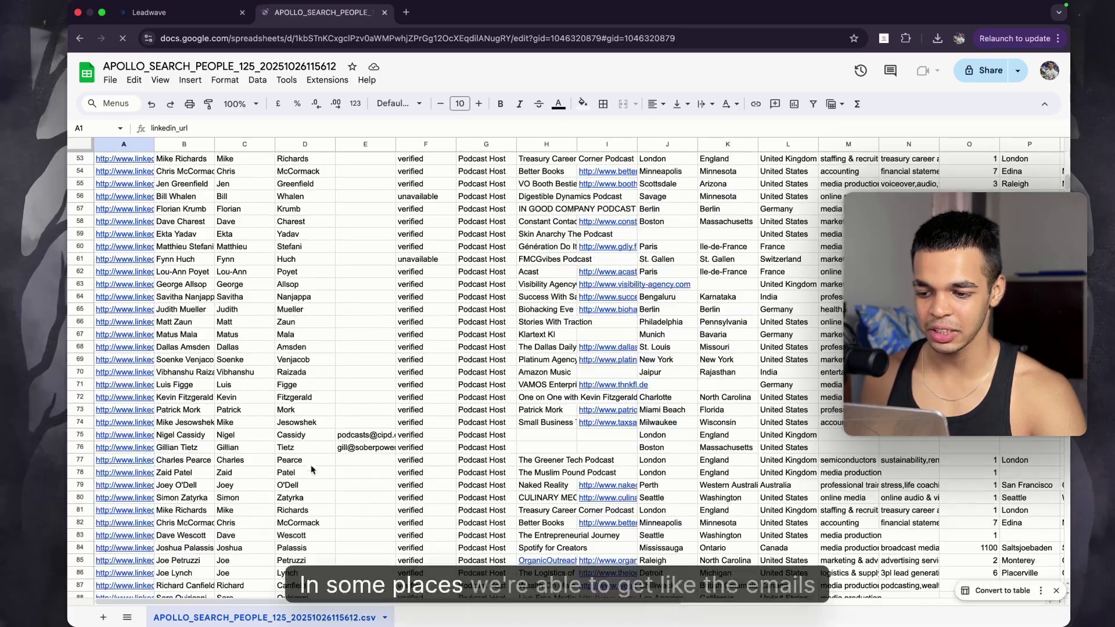
scroll(386, 440, right, 10)
scroll(590, 414, up, 15)
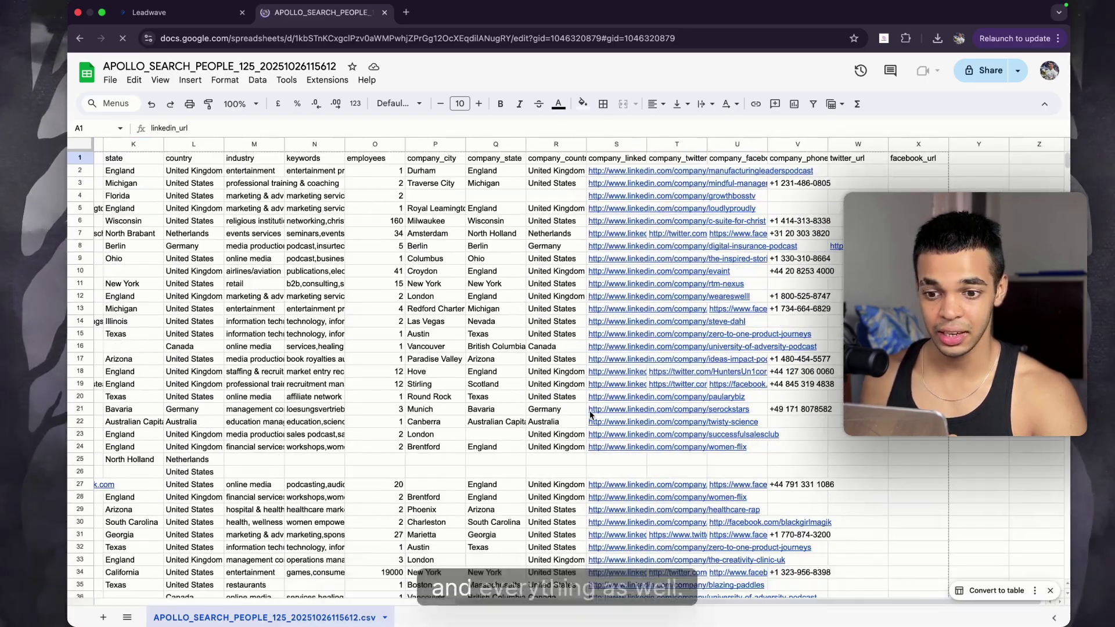
scroll(590, 414, left, 1)
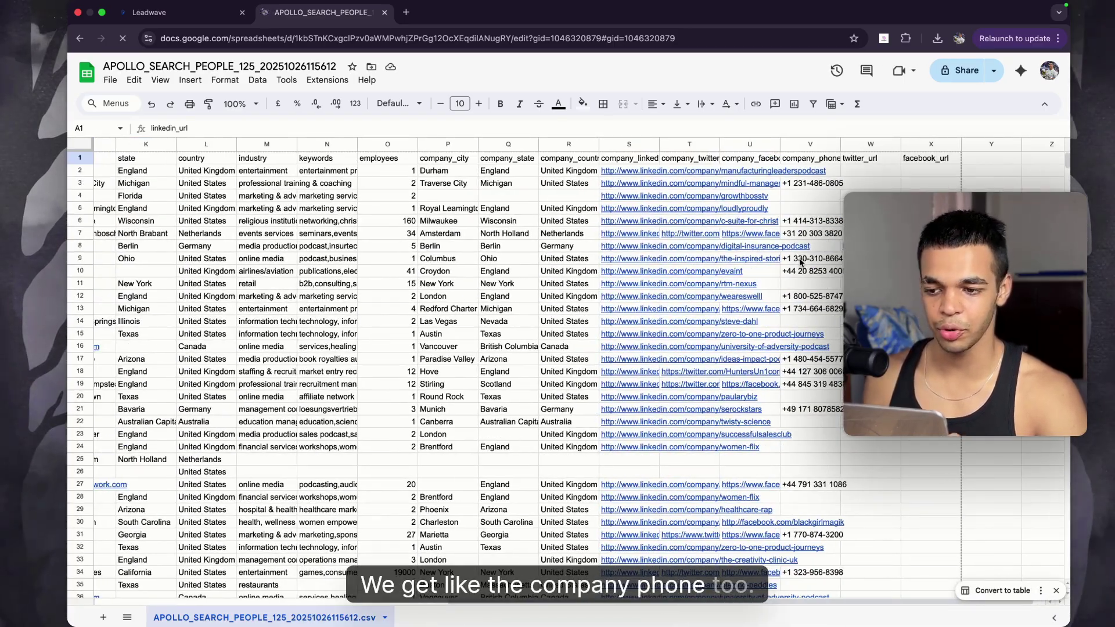
scroll(800, 262, left, 10)
scroll(801, 262, right, 9)
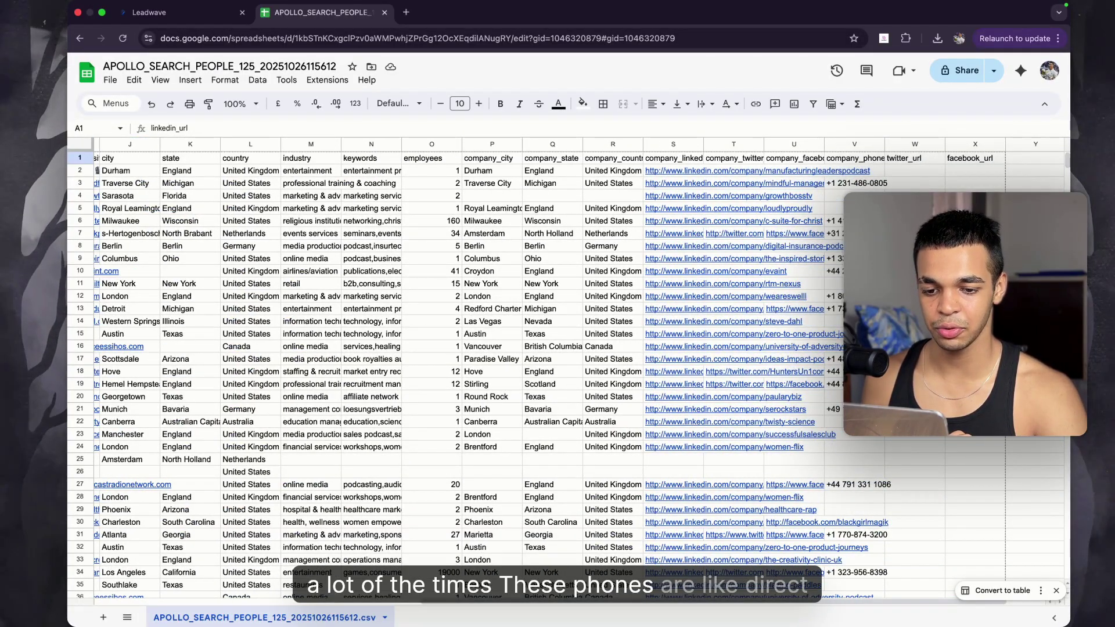
scroll(801, 261, left, 10)
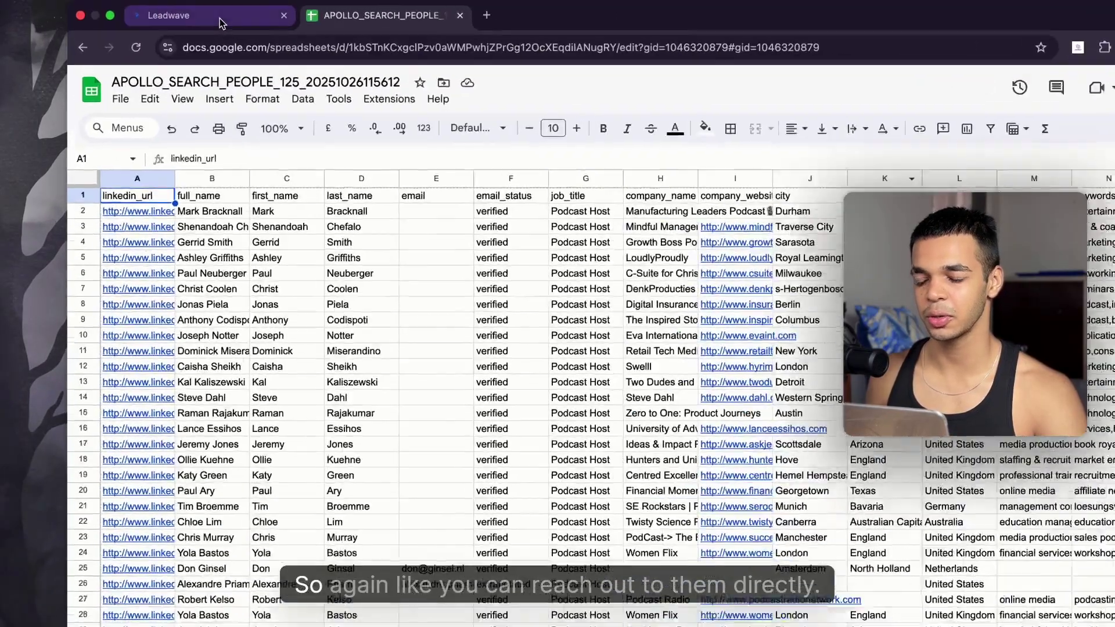
click(219, 13)
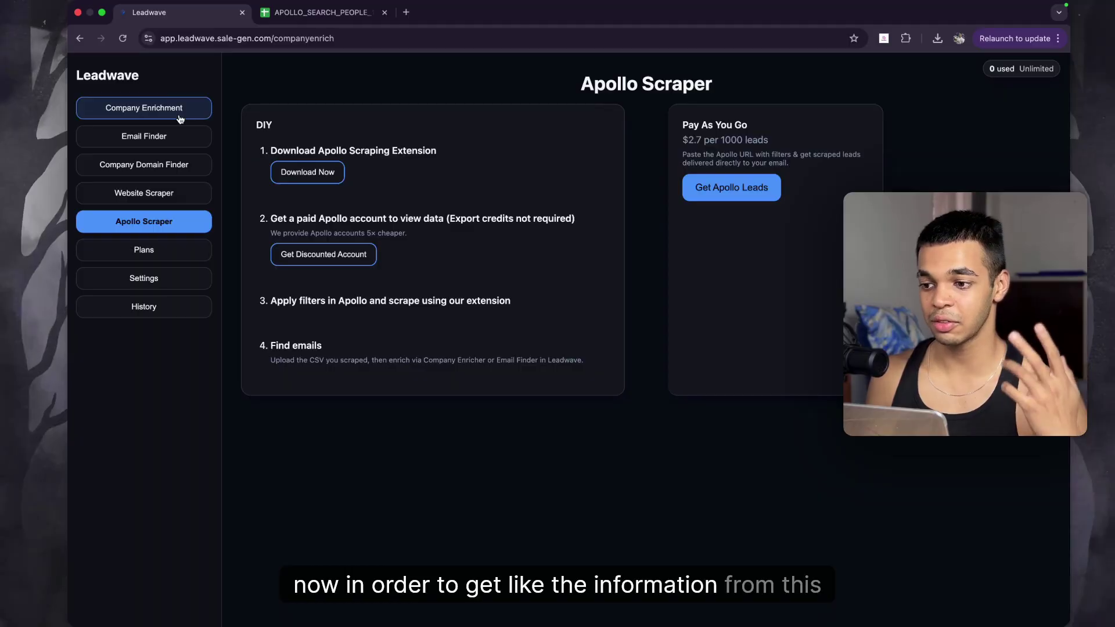
Step: Load the APOLLO_SEARCH_PEOPLE csv into Company Enrichment, checking the sheet's website column
click(180, 116)
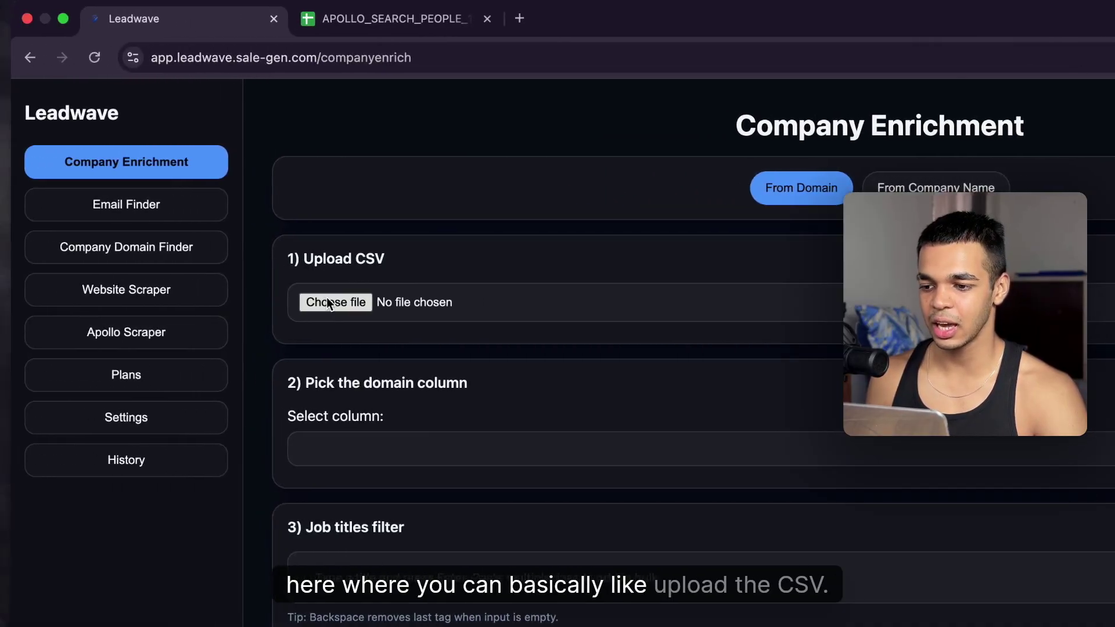
click(325, 301)
double_click(638, 403)
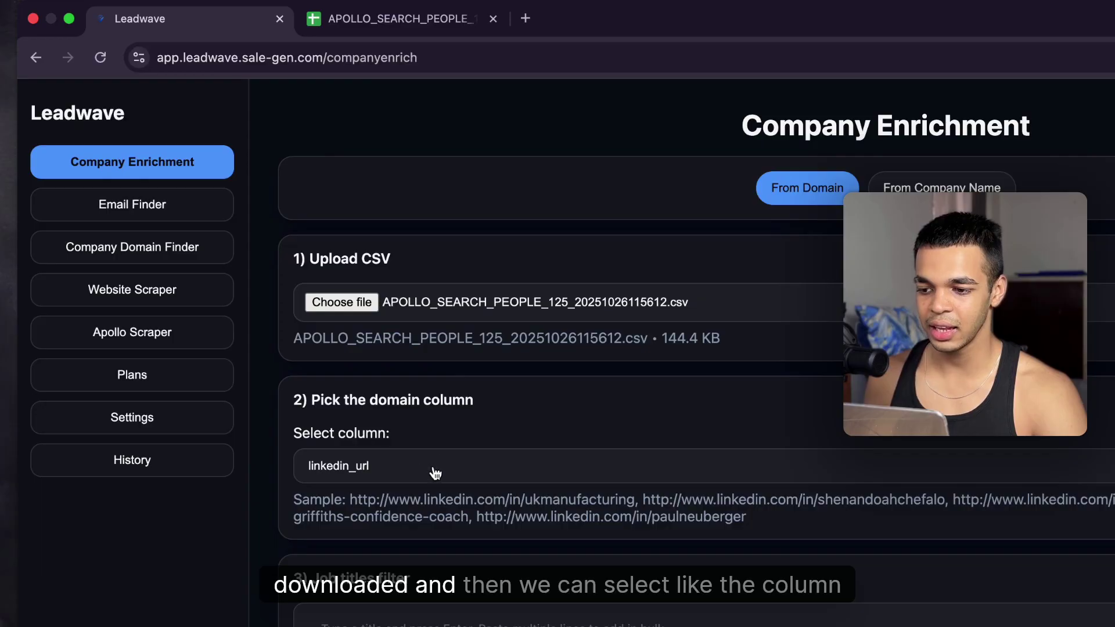
click(398, 18)
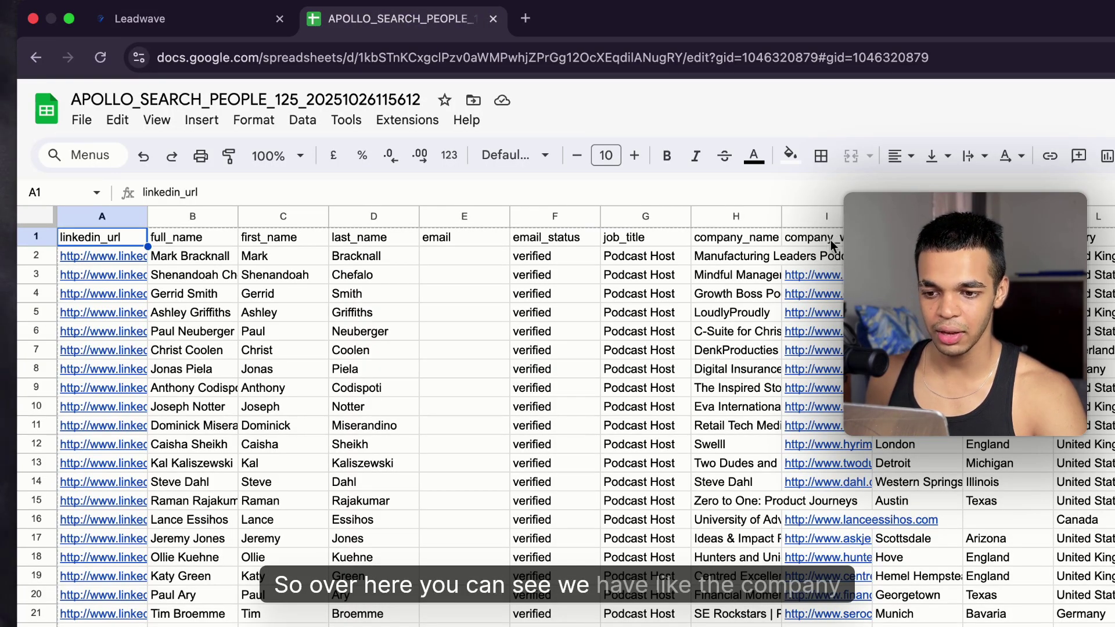
click(182, 20)
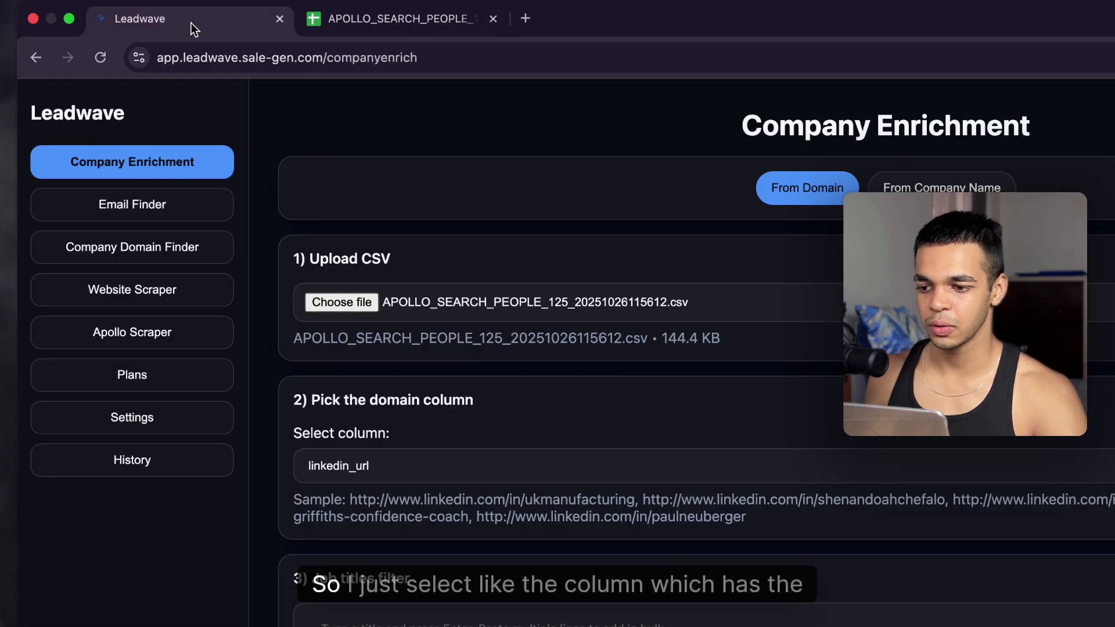
Step: Map company_website as the domain column and start the enrichment run
click(509, 488)
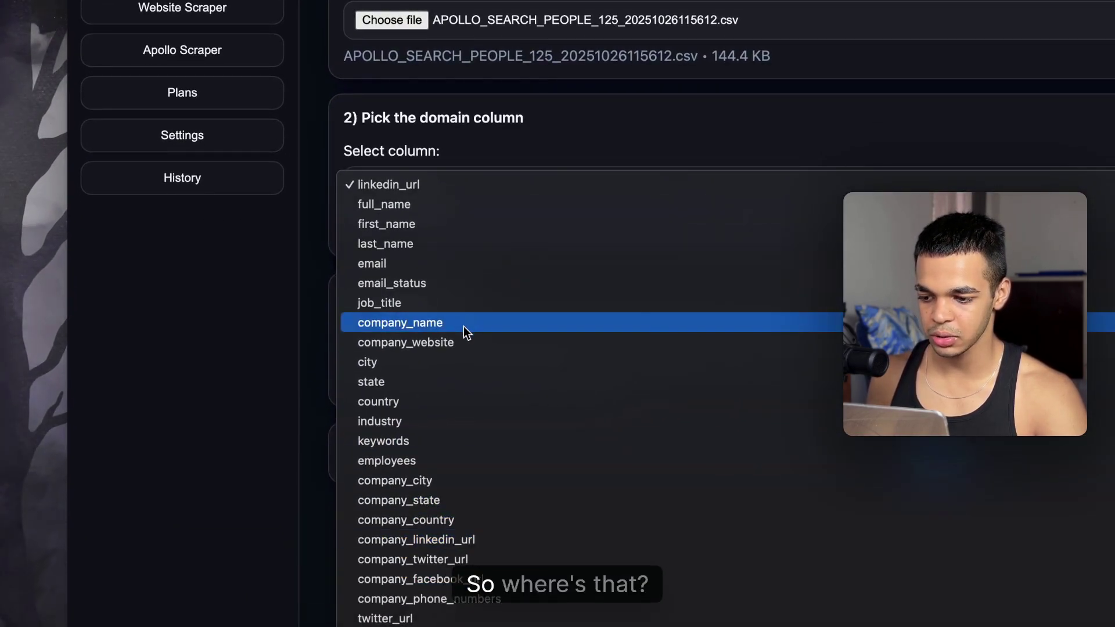
click(458, 343)
click(506, 325)
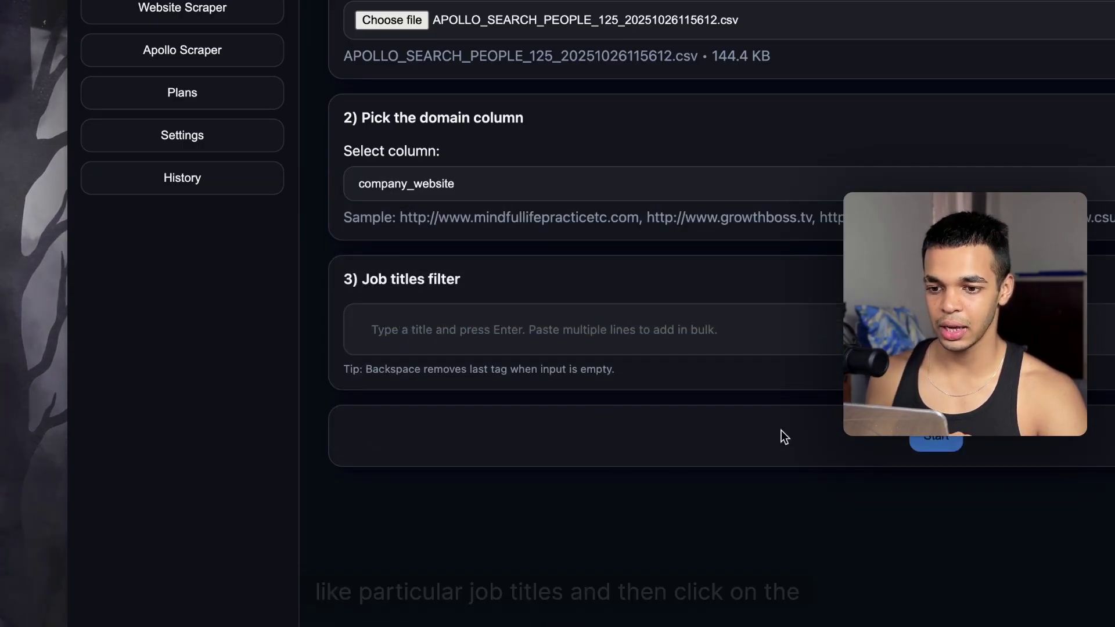
click(936, 440)
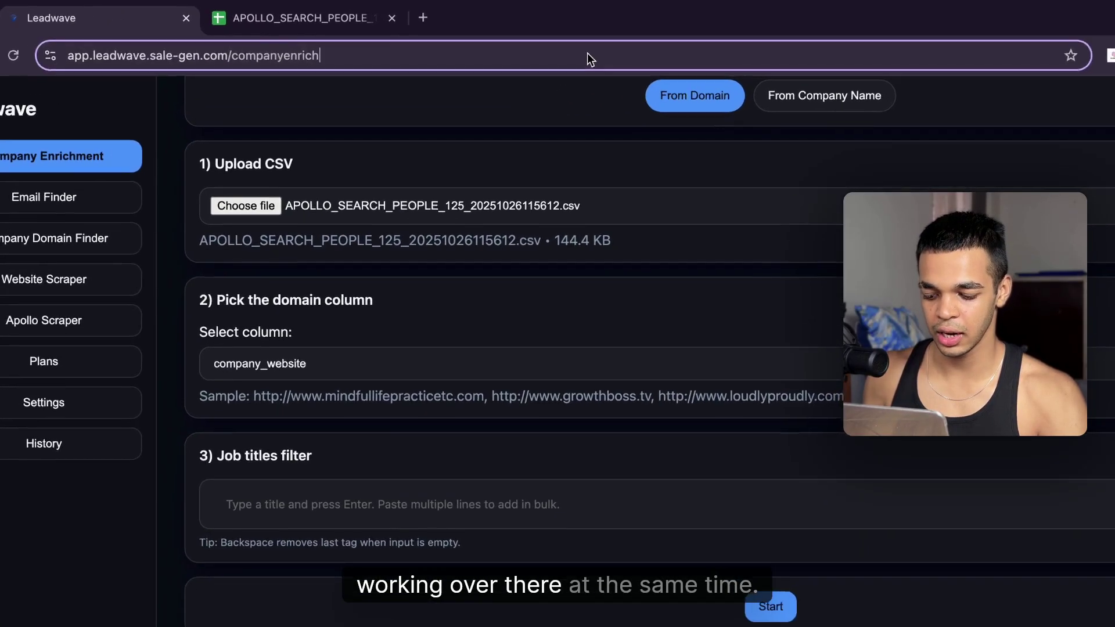
Step: Open Email Finder in a second Leadwave tab and load the APOLLO_SEARCH_PEOPLE csv
click(464, 39)
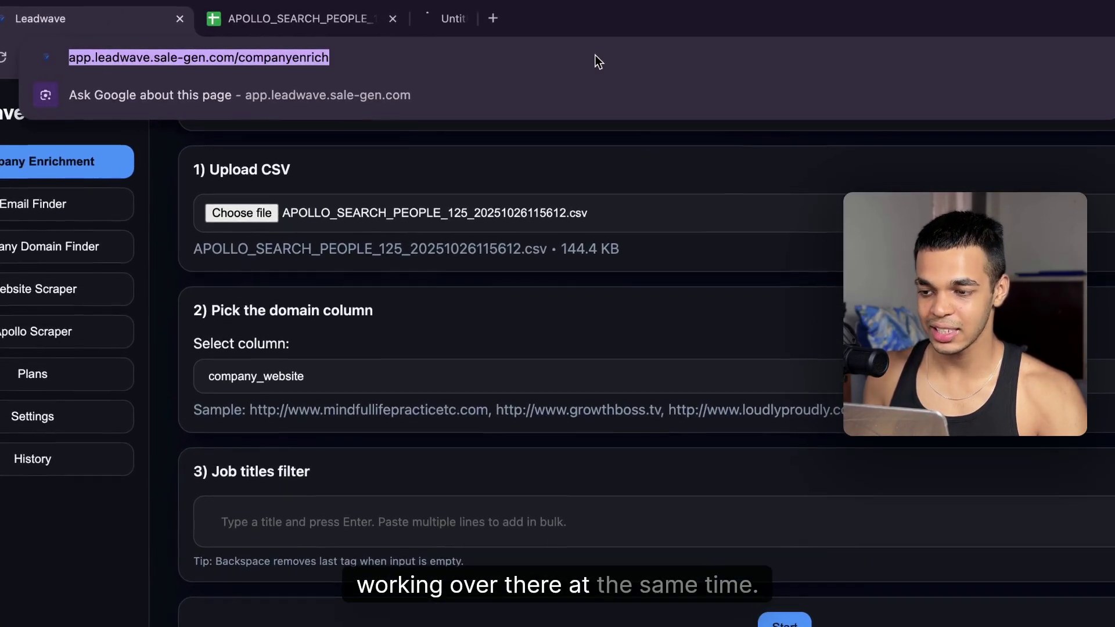
drag(531, 19, 339, 19)
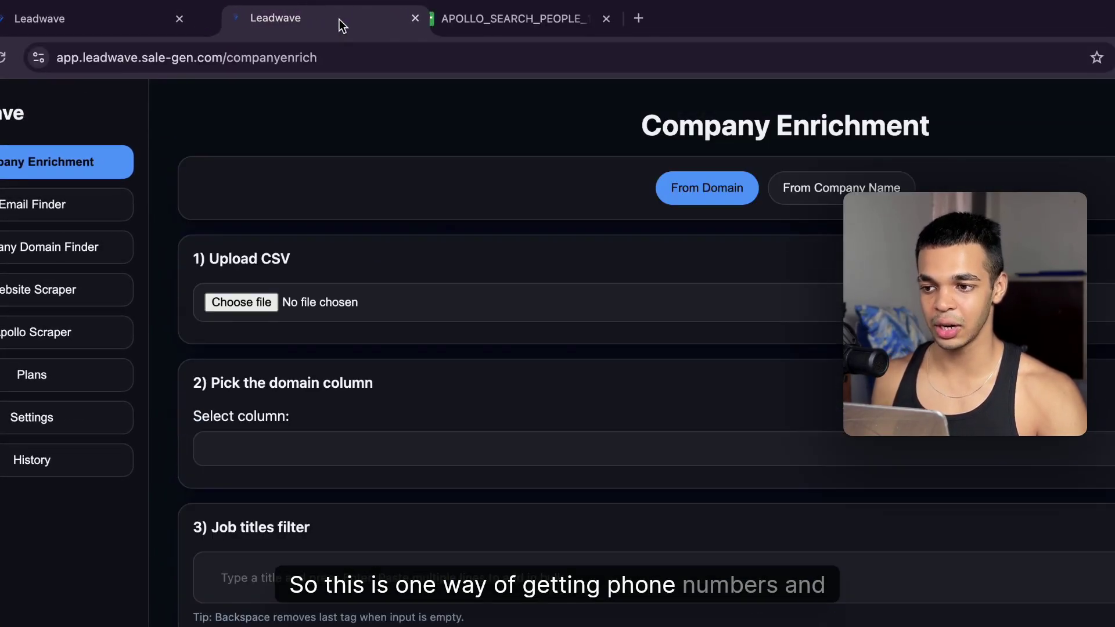
click(68, 215)
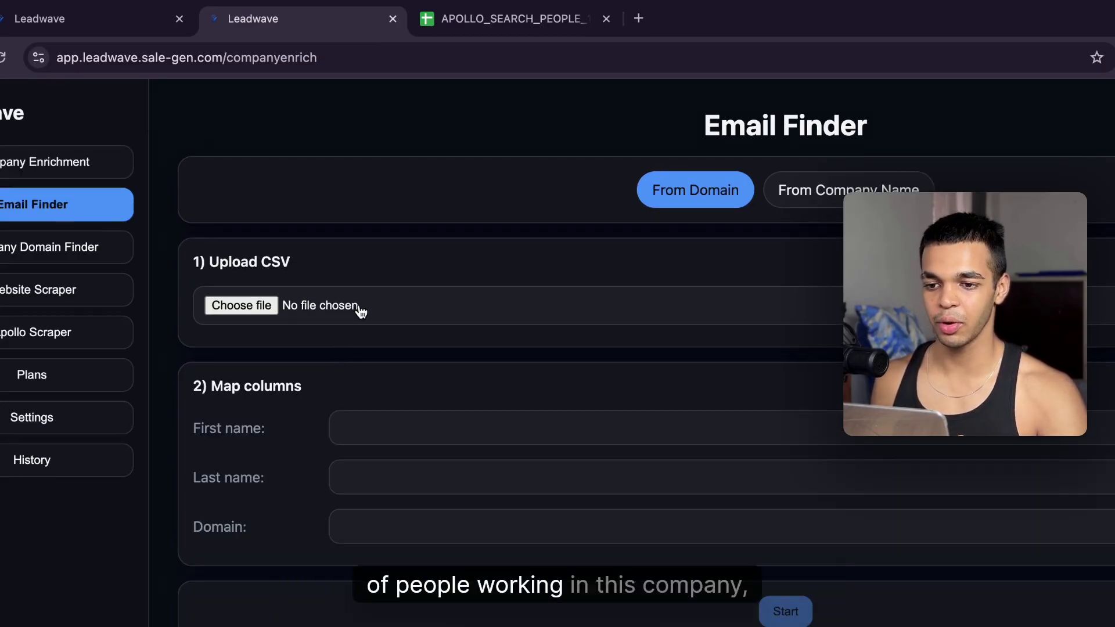
click(289, 310)
double_click(542, 426)
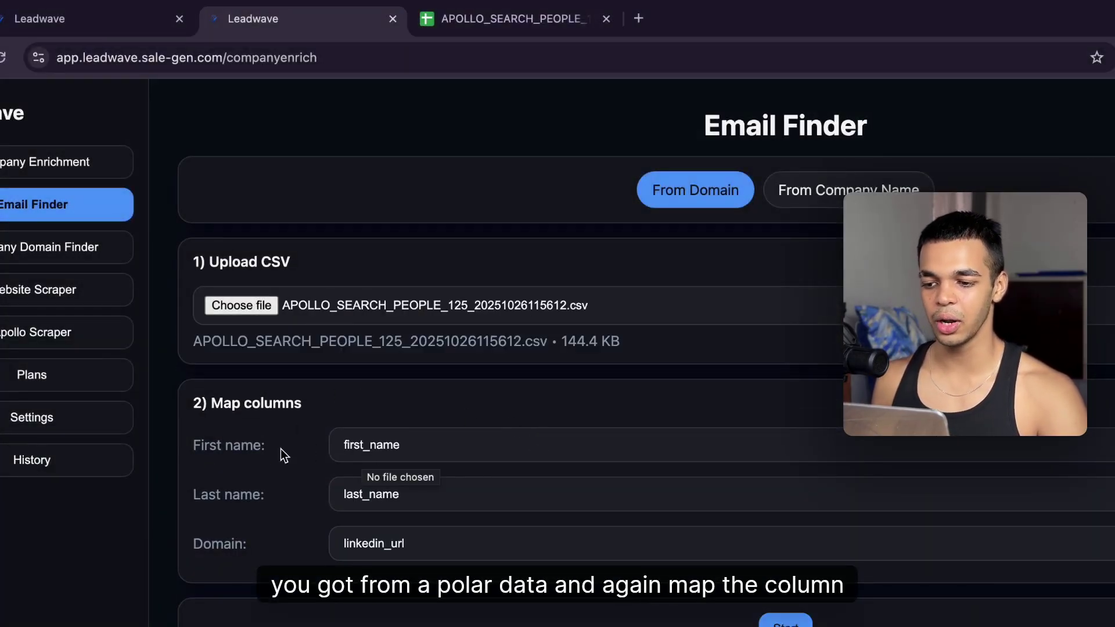
Step: Check the sheet's name columns, then map first_name and last_name as the name columns
click(507, 20)
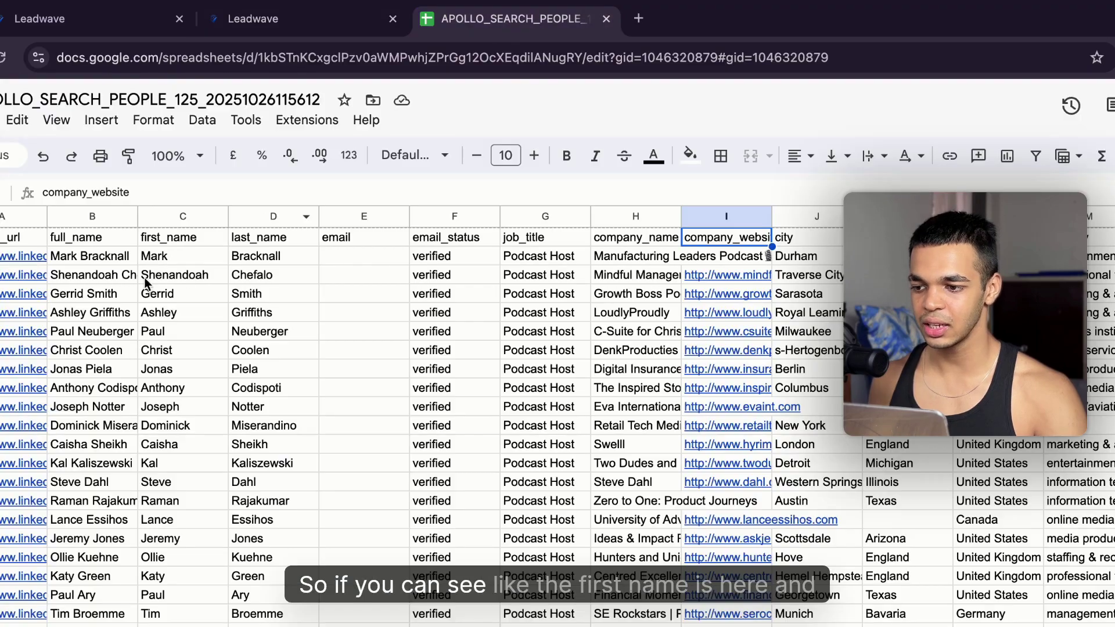
click(75, 257)
click(232, 241)
click(185, 255)
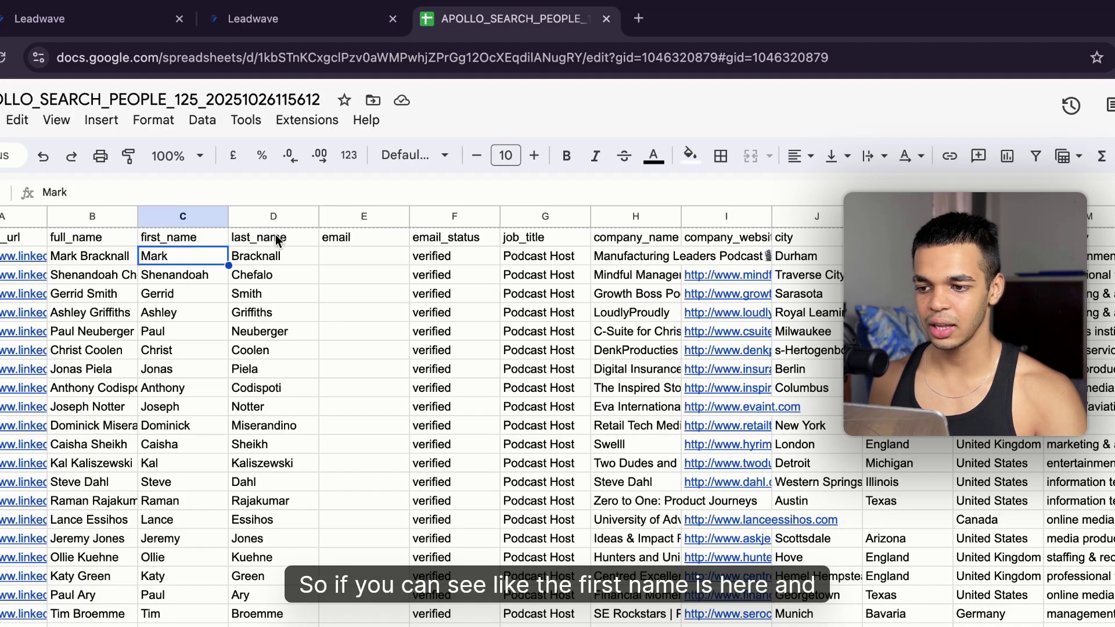
click(278, 241)
click(313, 19)
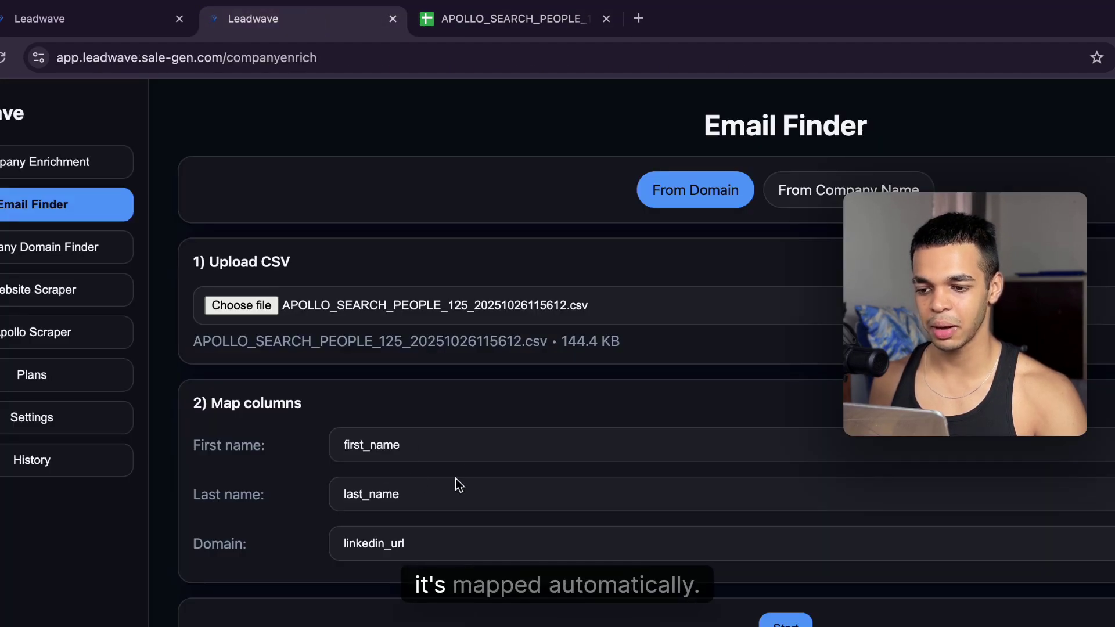
click(428, 447)
click(414, 452)
click(416, 496)
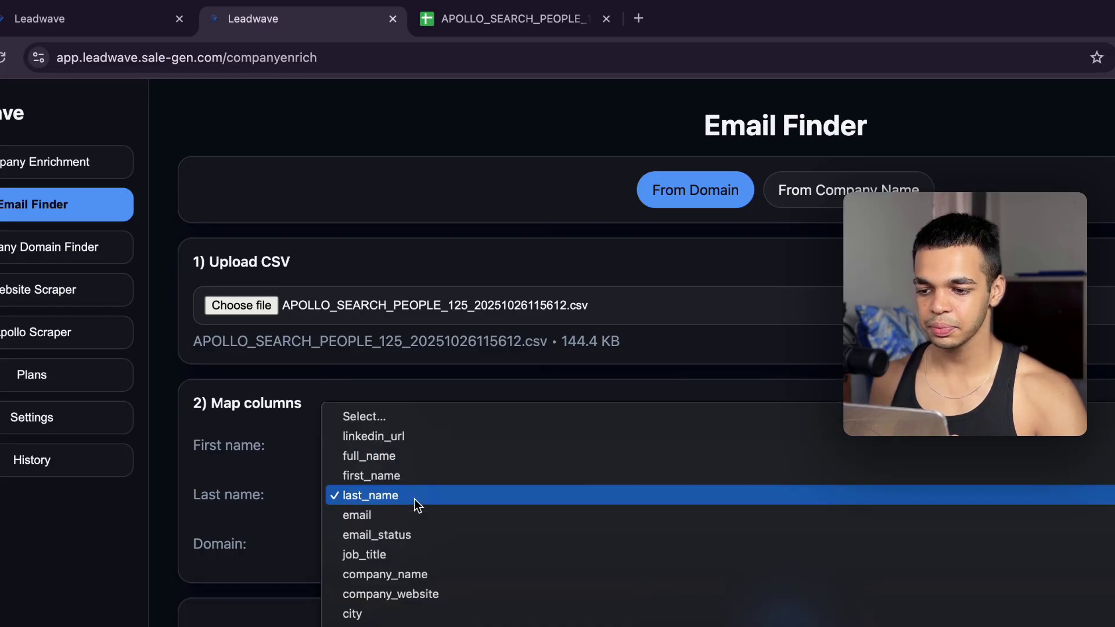
click(418, 495)
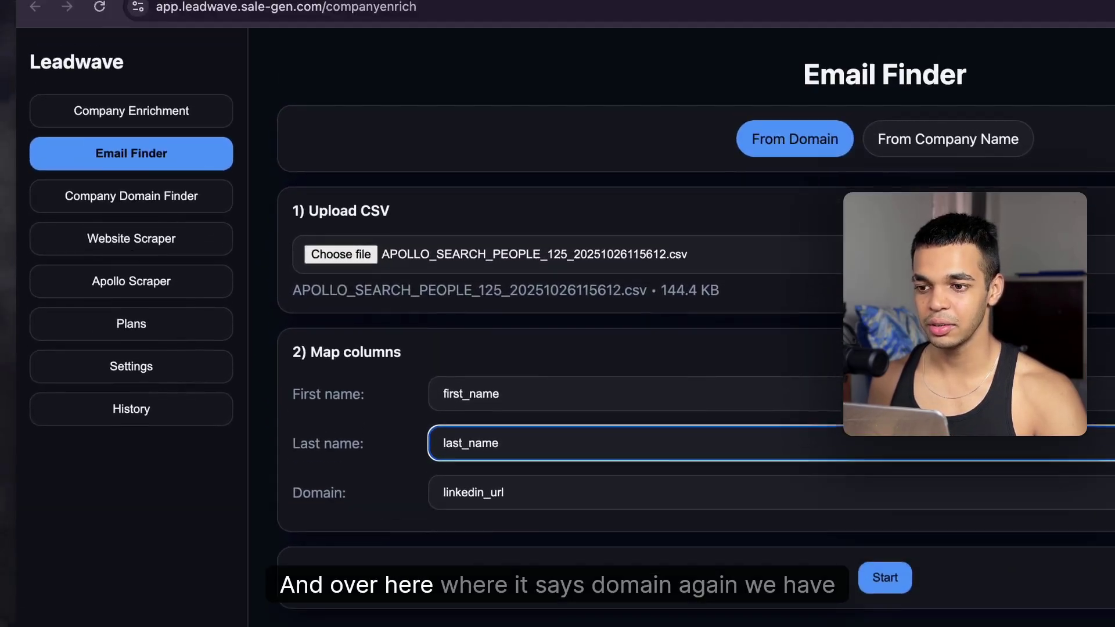
Step: Set company_website as the domain column and start finding emails
click(571, 24)
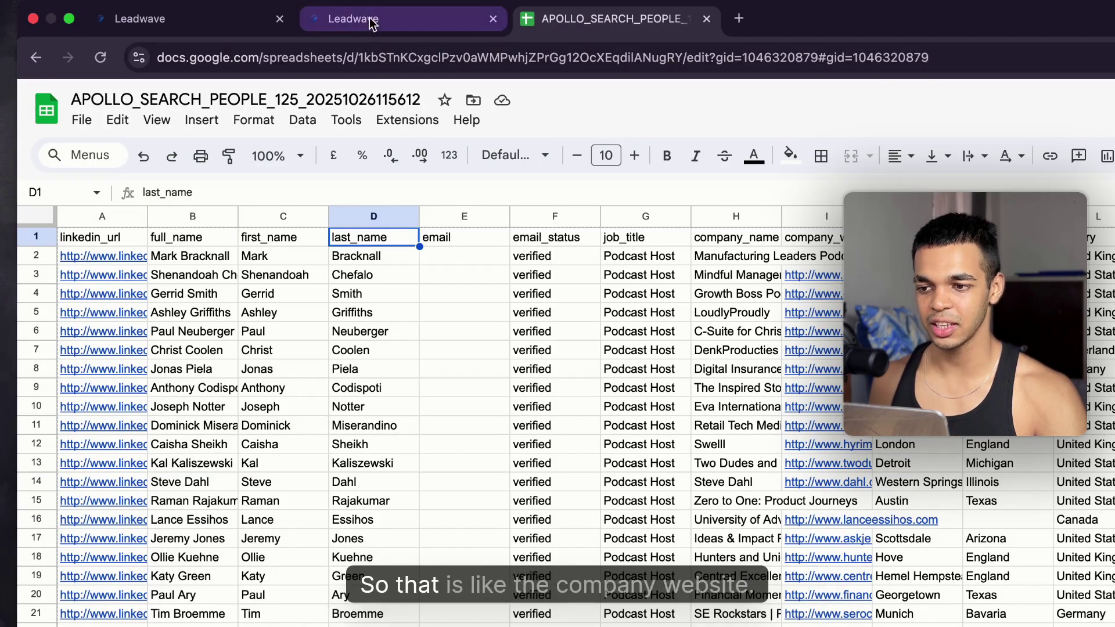
click(406, 19)
click(497, 545)
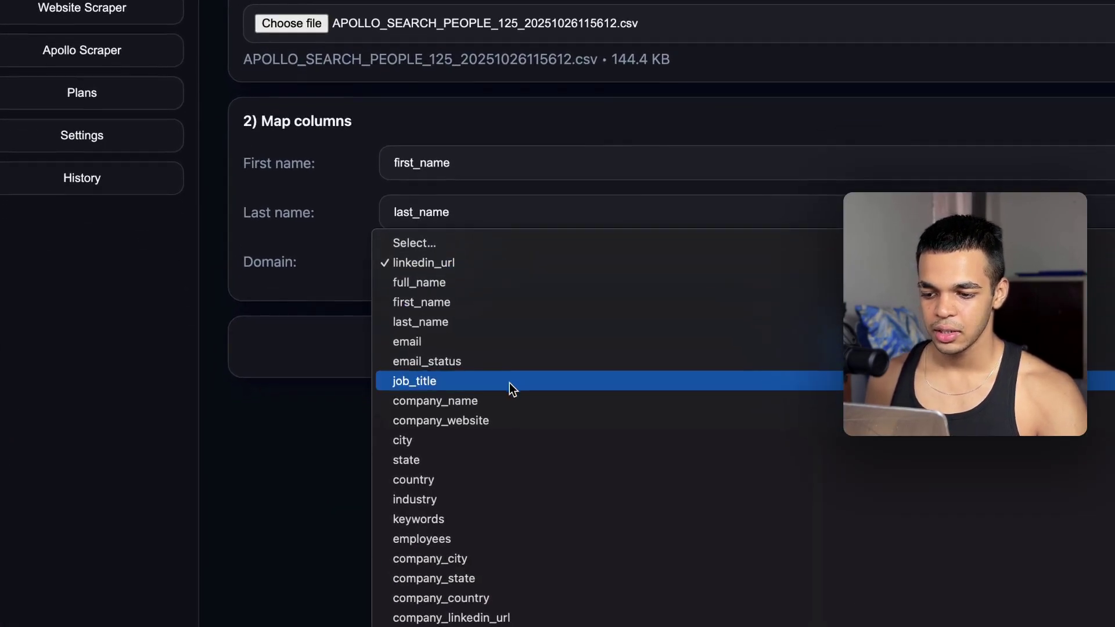
click(499, 422)
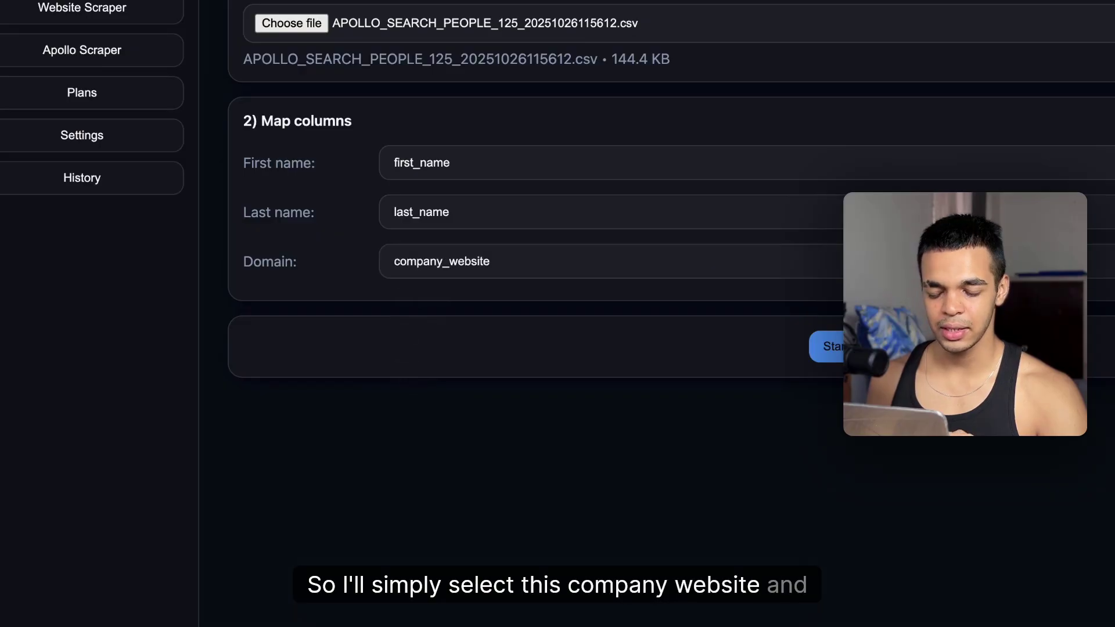
click(820, 348)
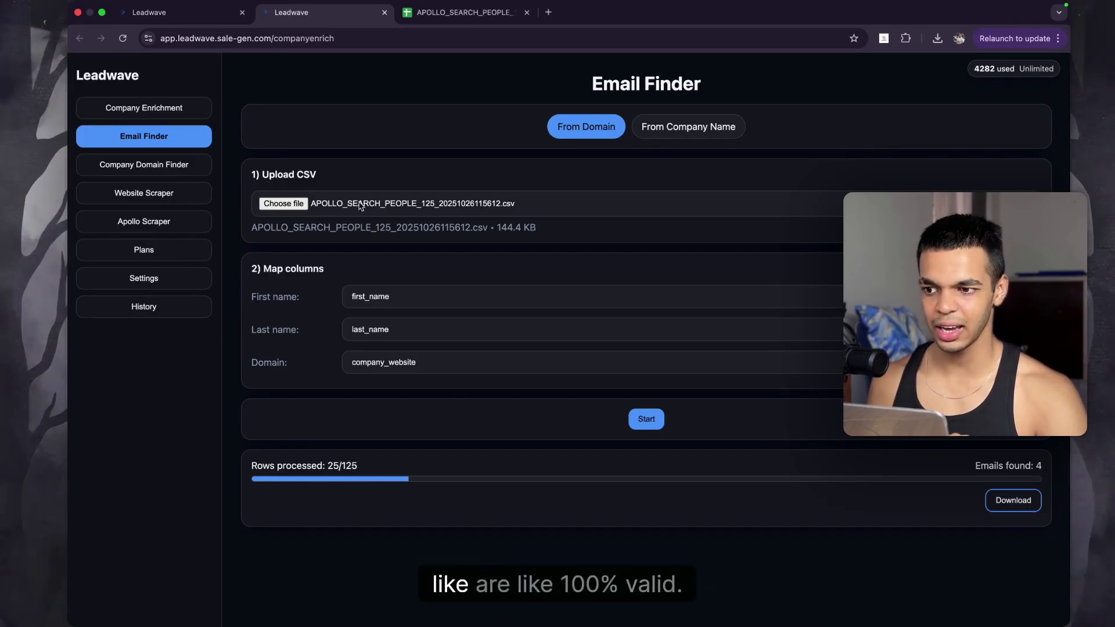
Step: Review the finished Company Enrichment results: all 74 domains done, 4,278 people matched
click(186, 14)
scroll(439, 465, down, 10)
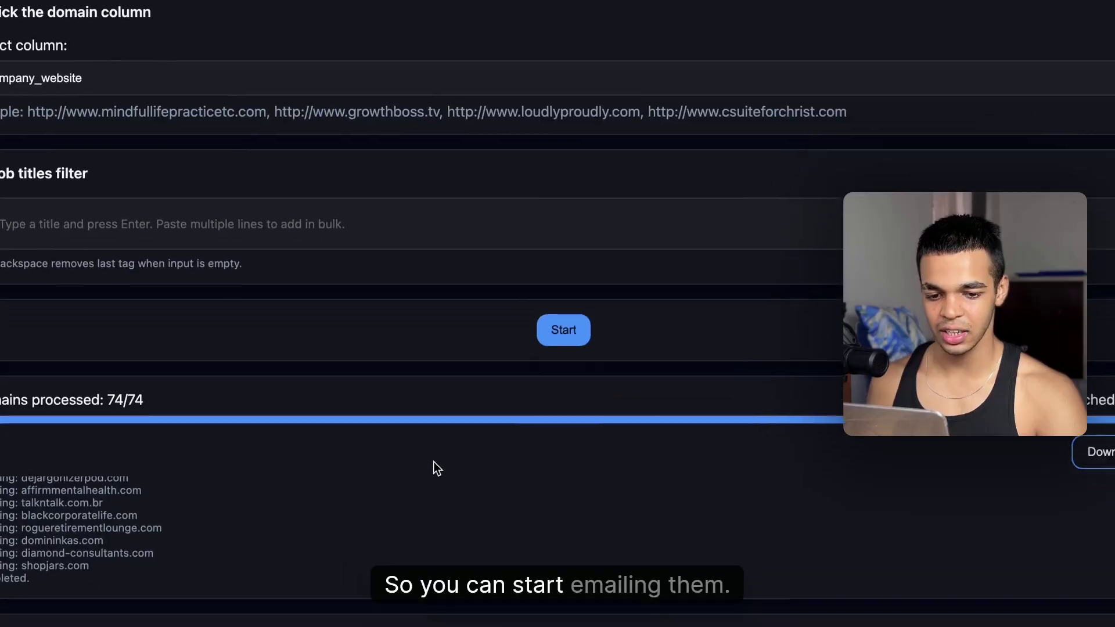
scroll(406, 441, down, 1)
scroll(512, 482, up, 10)
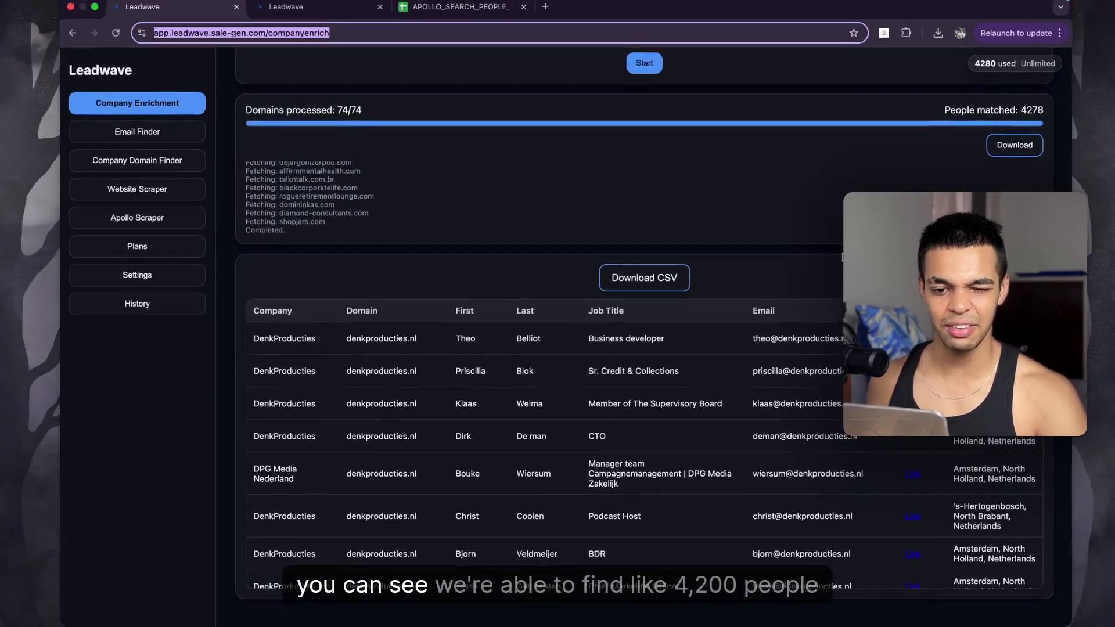
scroll(801, 434, down, 5)
scroll(802, 434, up, 5)
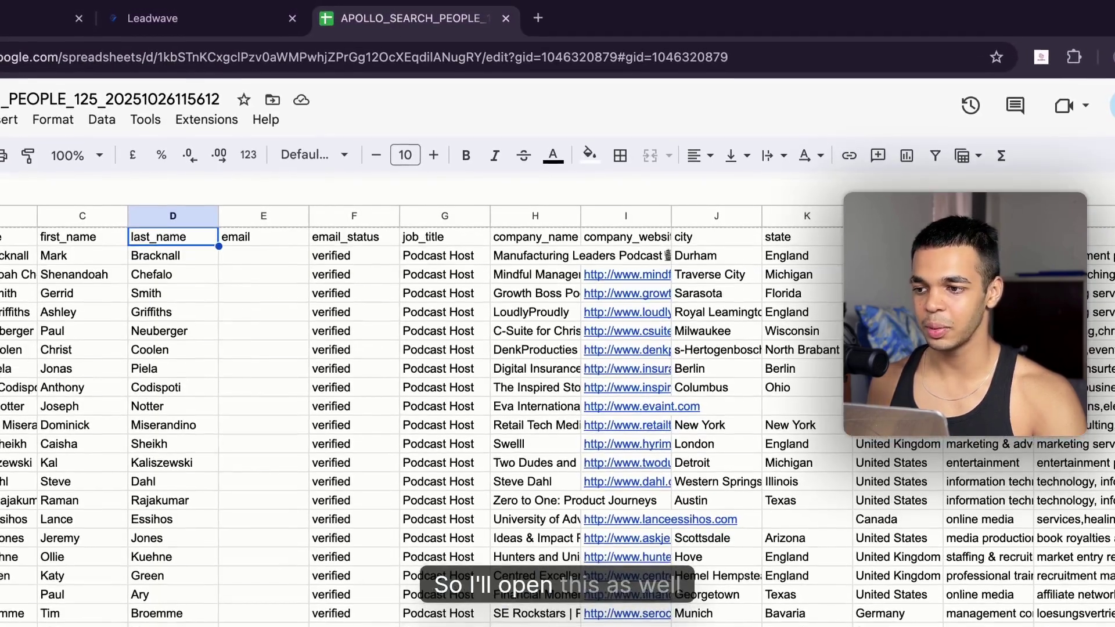
Step: Upload download (8).csv into Google Sheets through File > Open > Upload
key(ctrl+alt+f)
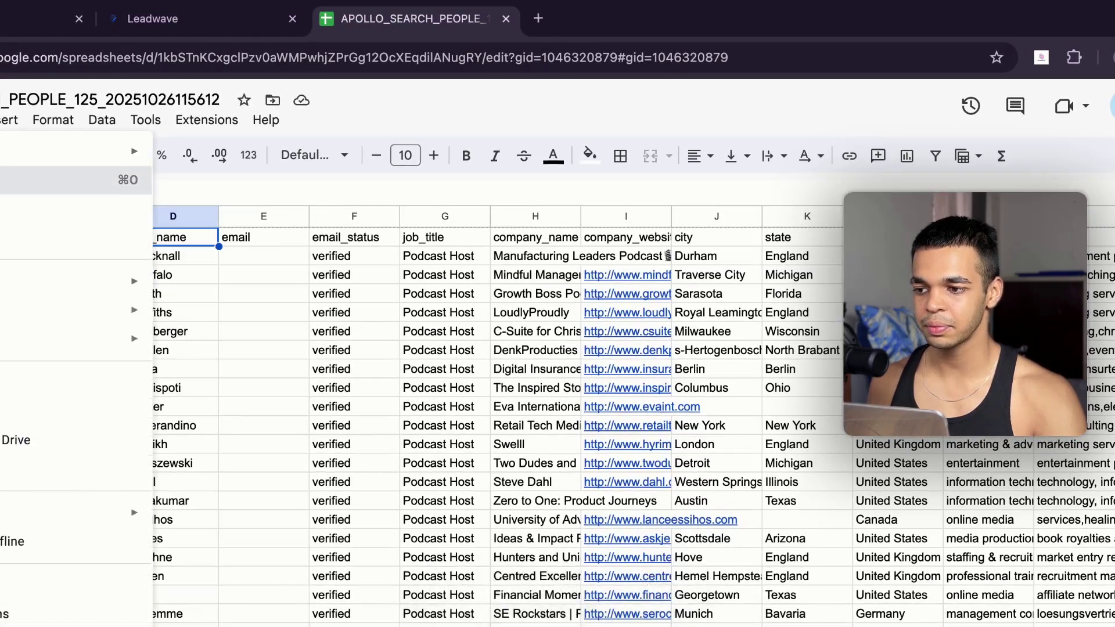
key(super+o)
click(497, 230)
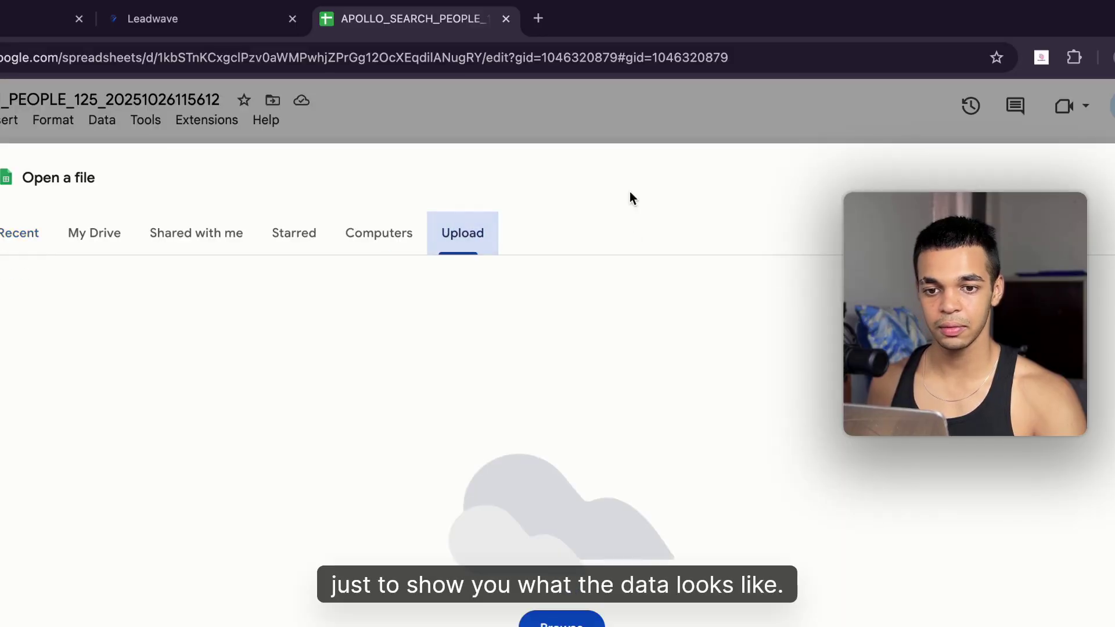
click(1110, 57)
drag(989, 164, 580, 378)
click(199, 32)
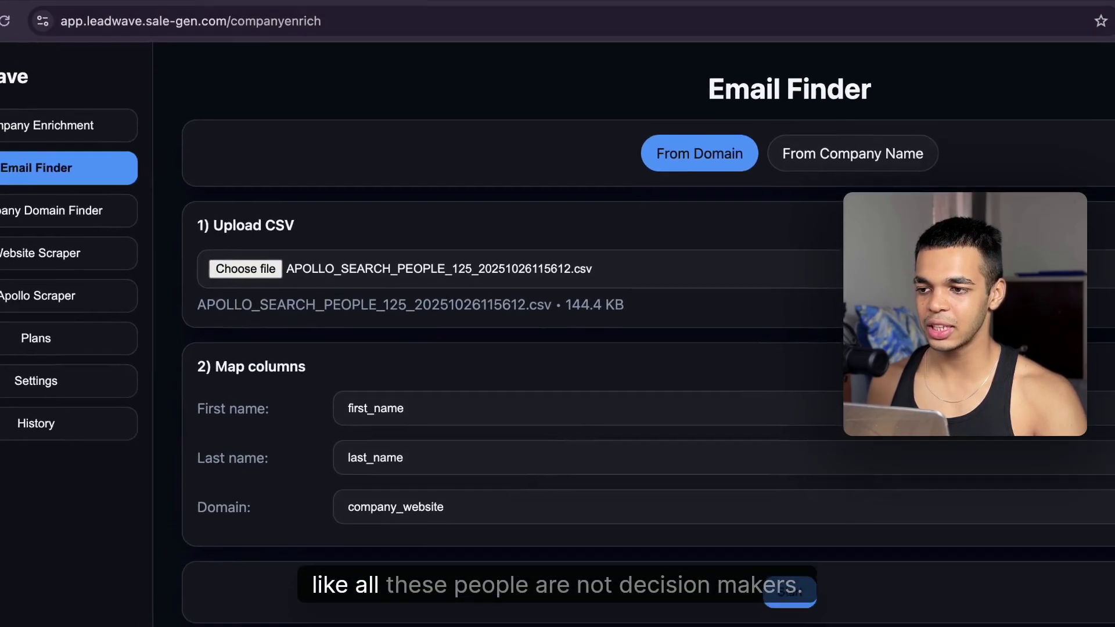
Step: Add founder, ceo and owner as job-title filter tags in Company Enrichment
click(17, 18)
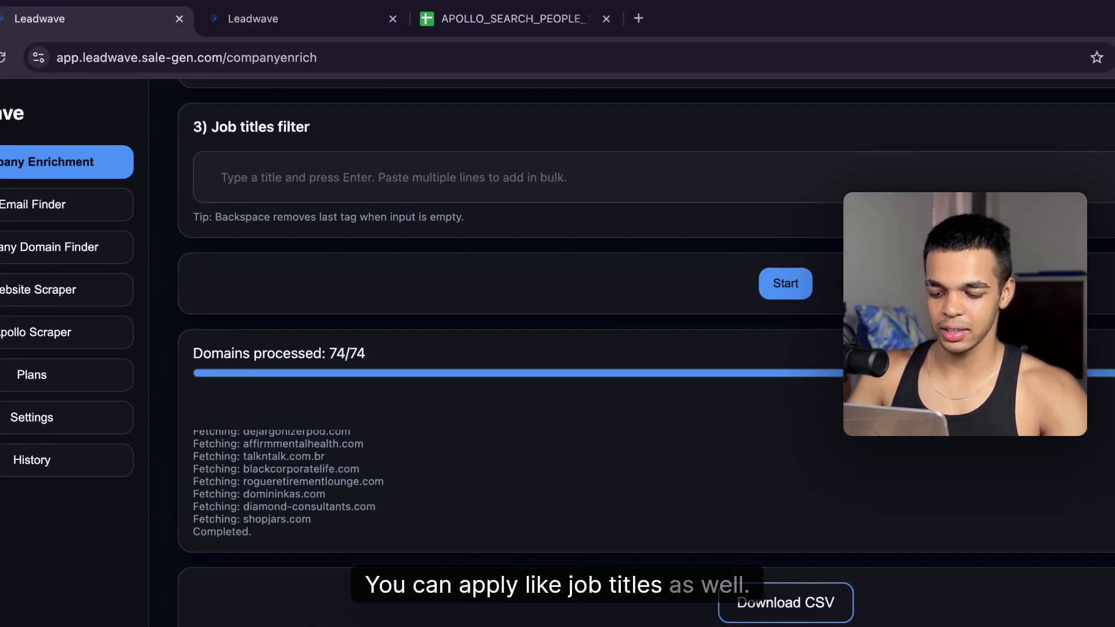
text(founder)
key(Return)
text(ceo)
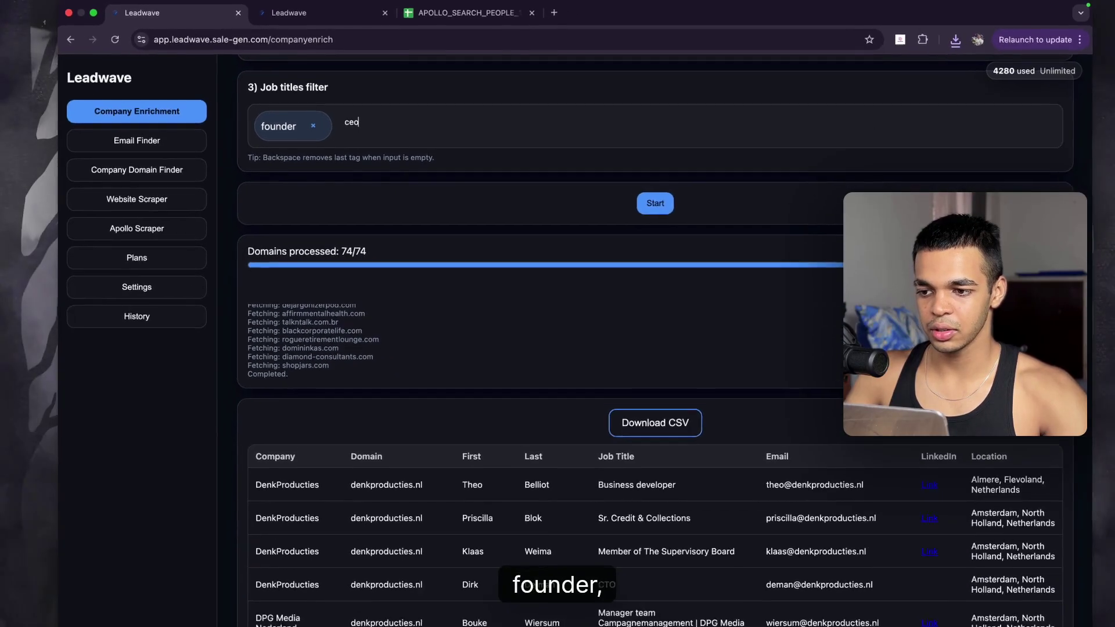
key(Return)
text(owner)
key(Return)
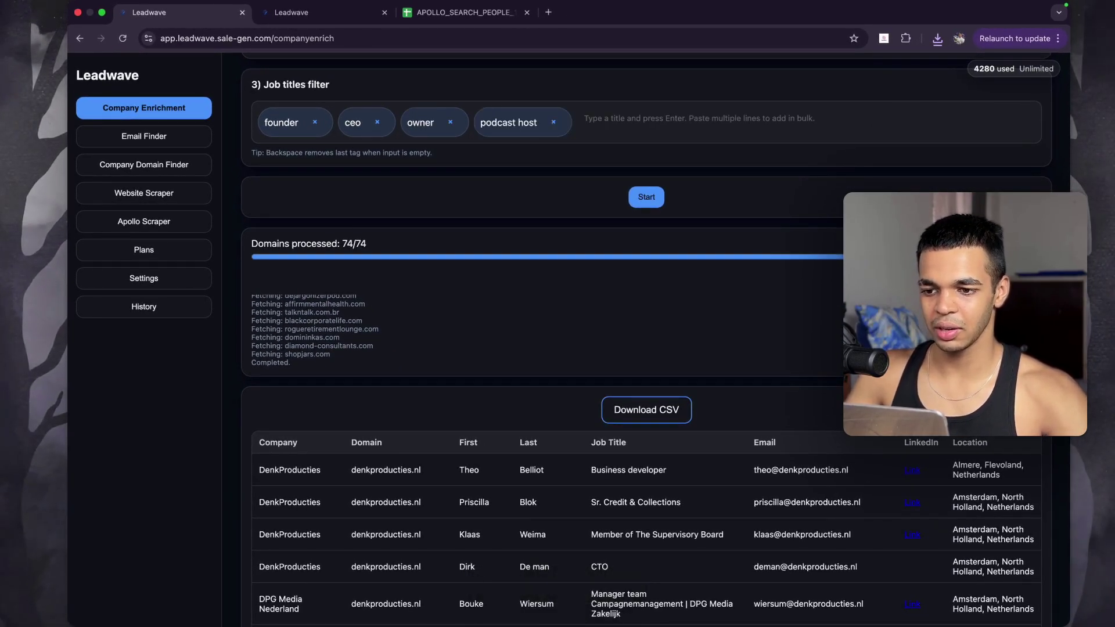
Step: Rerun the enrichment with the title filters and add cmo as another job-title tag
click(636, 198)
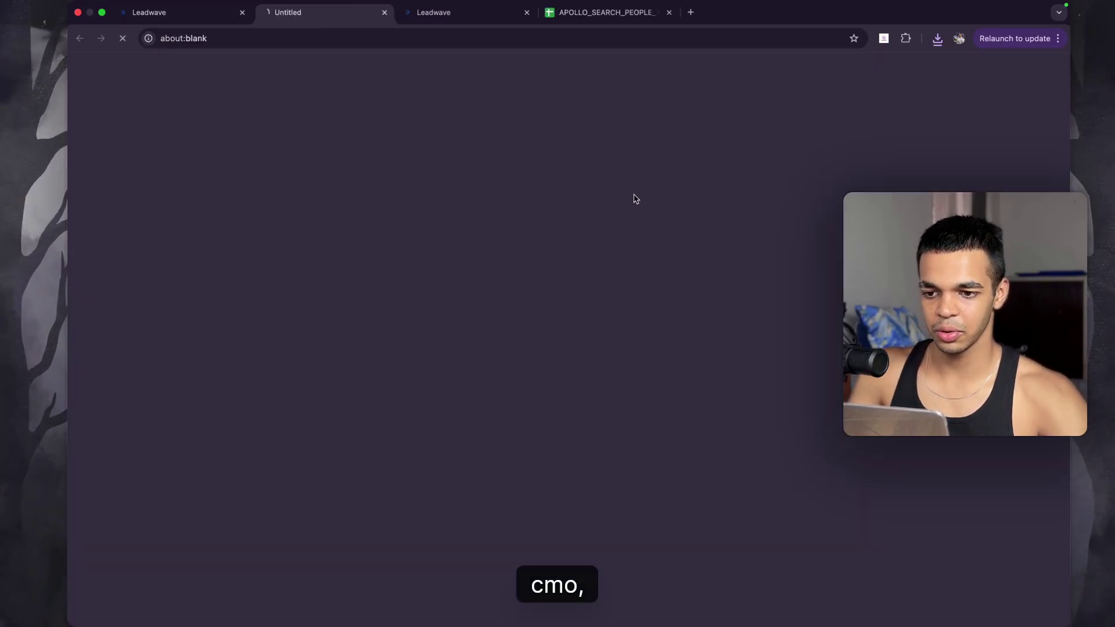
click(222, 13)
key(Return)
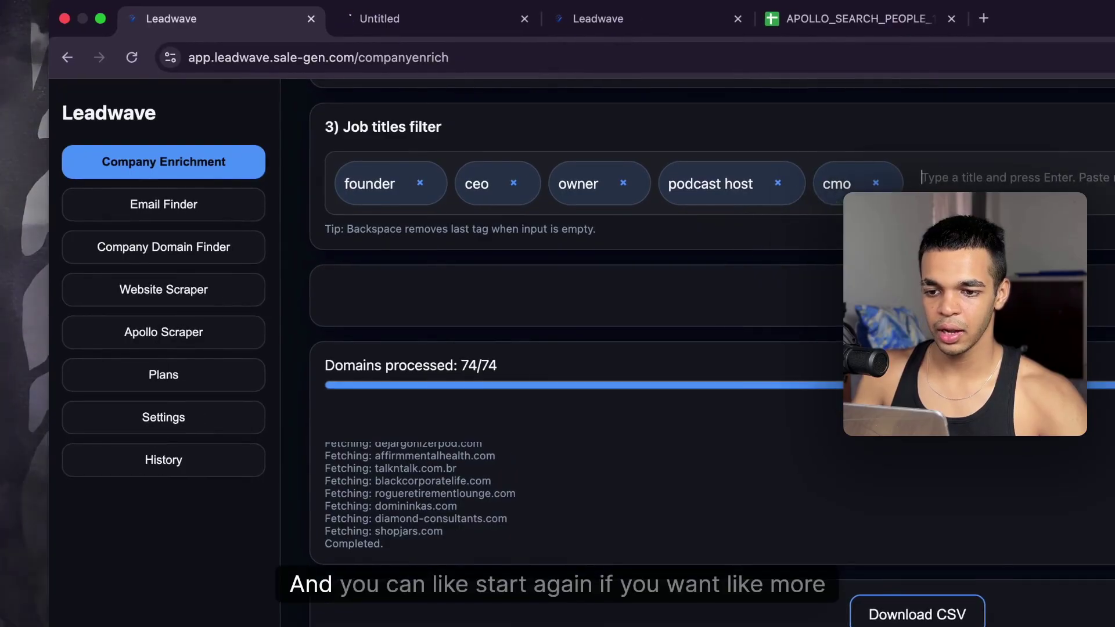
scroll(907, 407, up, 6)
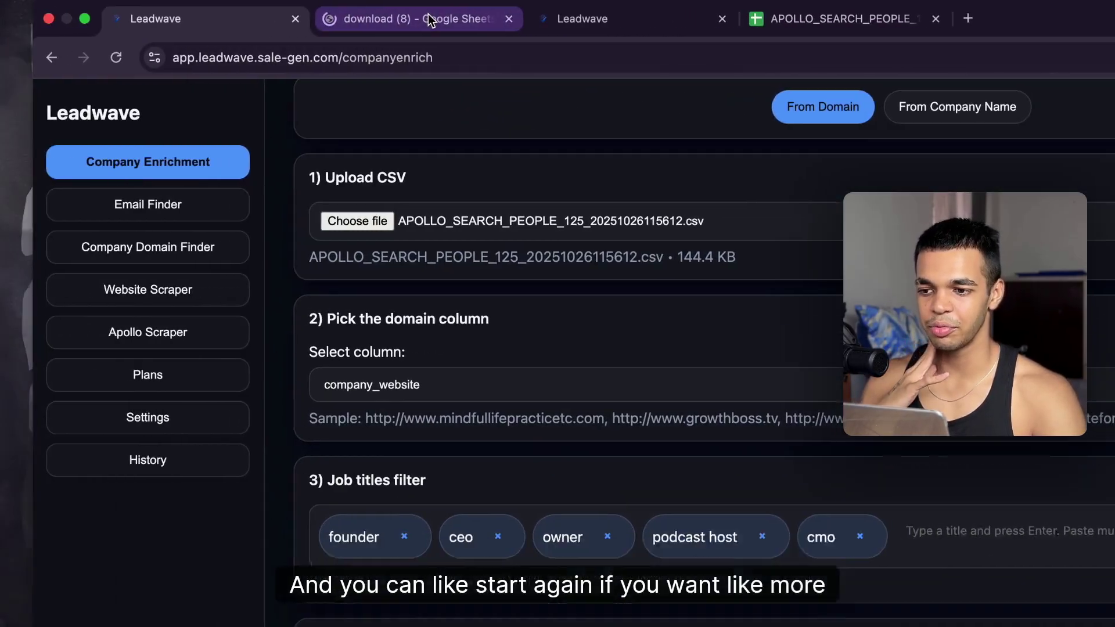
Step: Open the download (8) sheet and check the first lead's email in cell F2
click(426, 19)
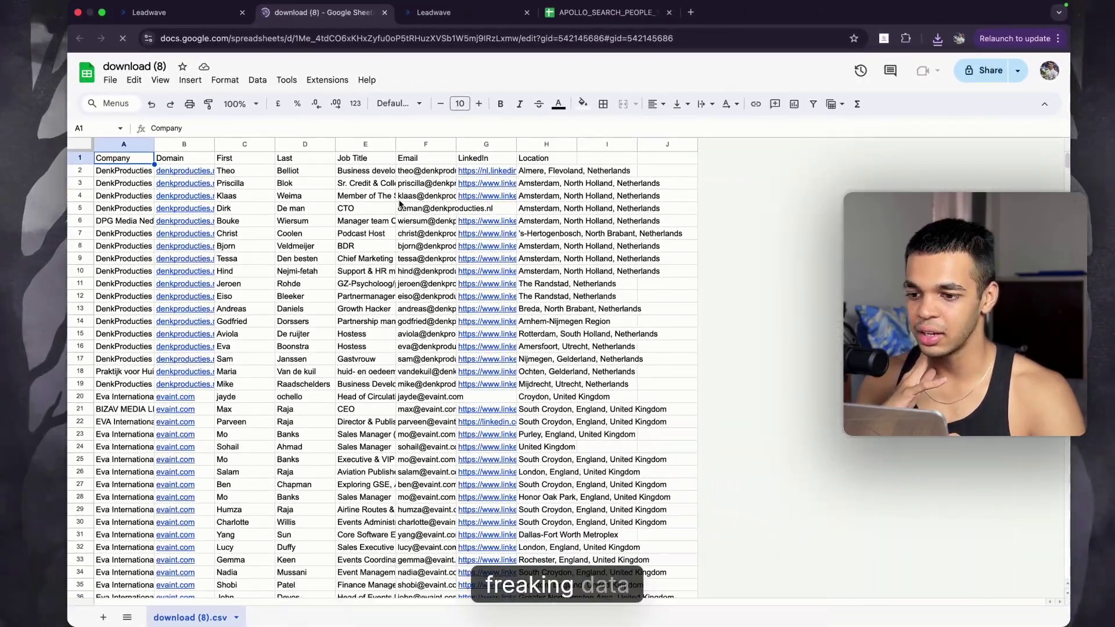
click(427, 170)
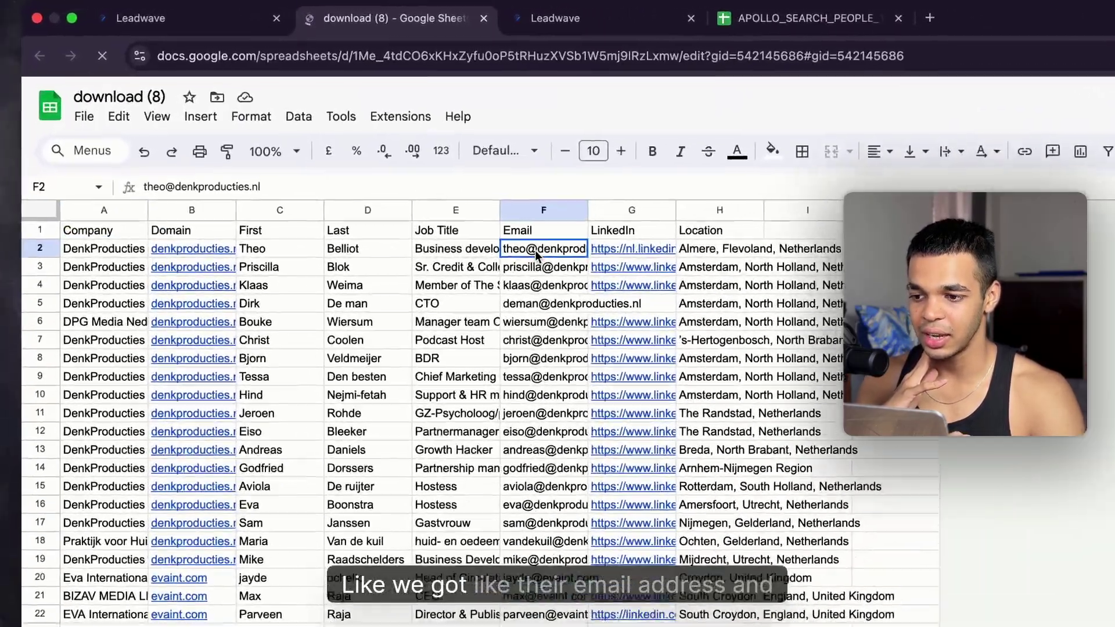
click(479, 17)
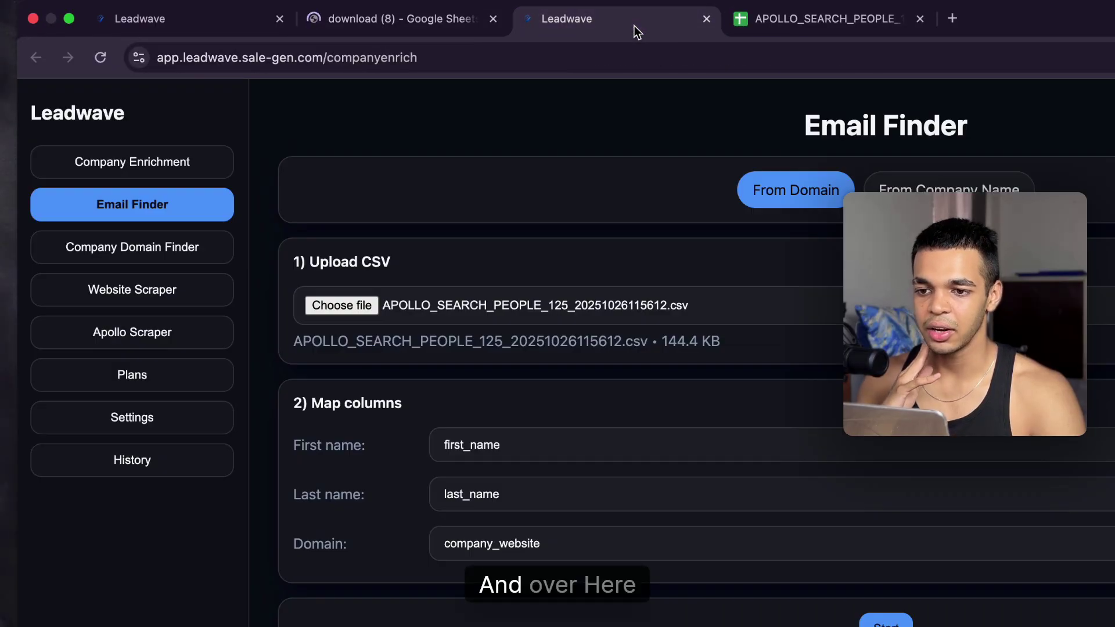
Step: Scroll through the Email Finder results, 125 rows with 17 emails, then return to download (8)
scroll(704, 545, down, 10)
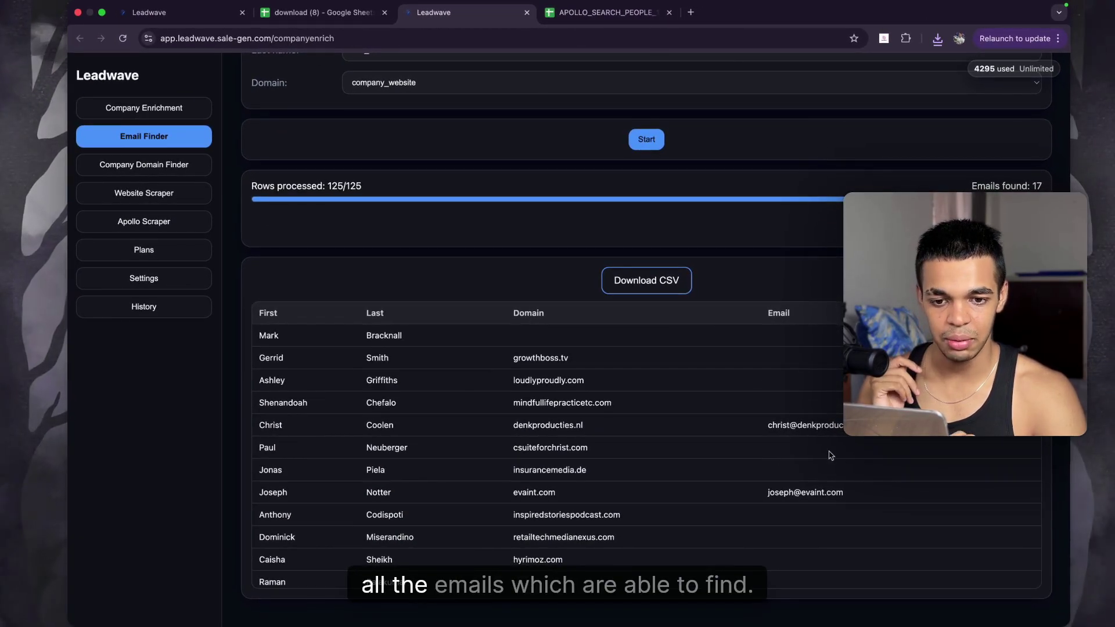
scroll(830, 456, down, 15)
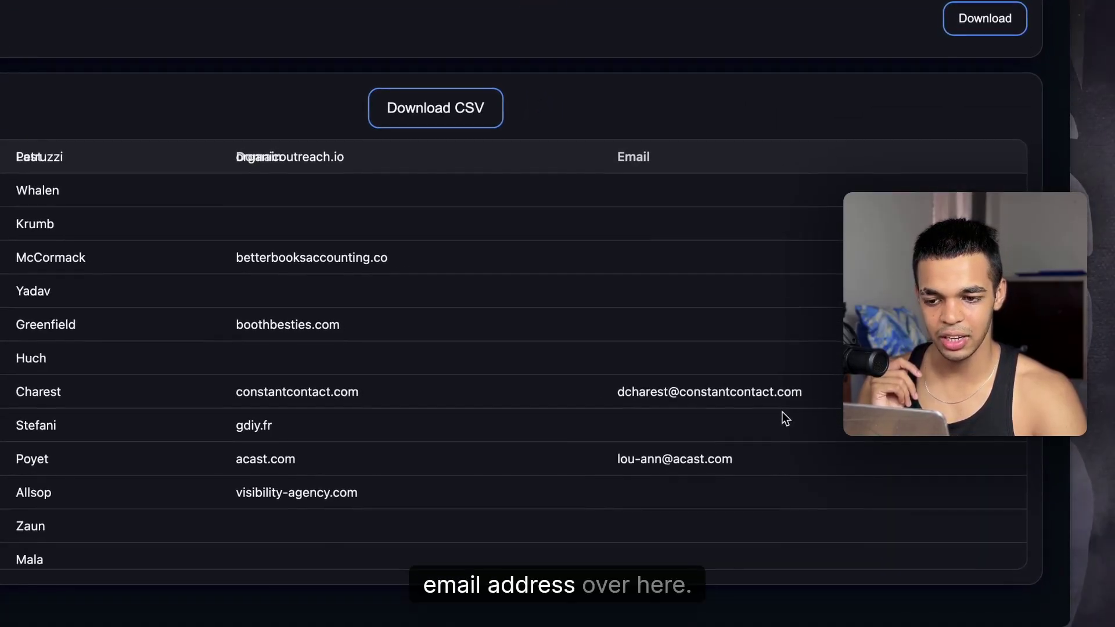
scroll(877, 487, down, 10)
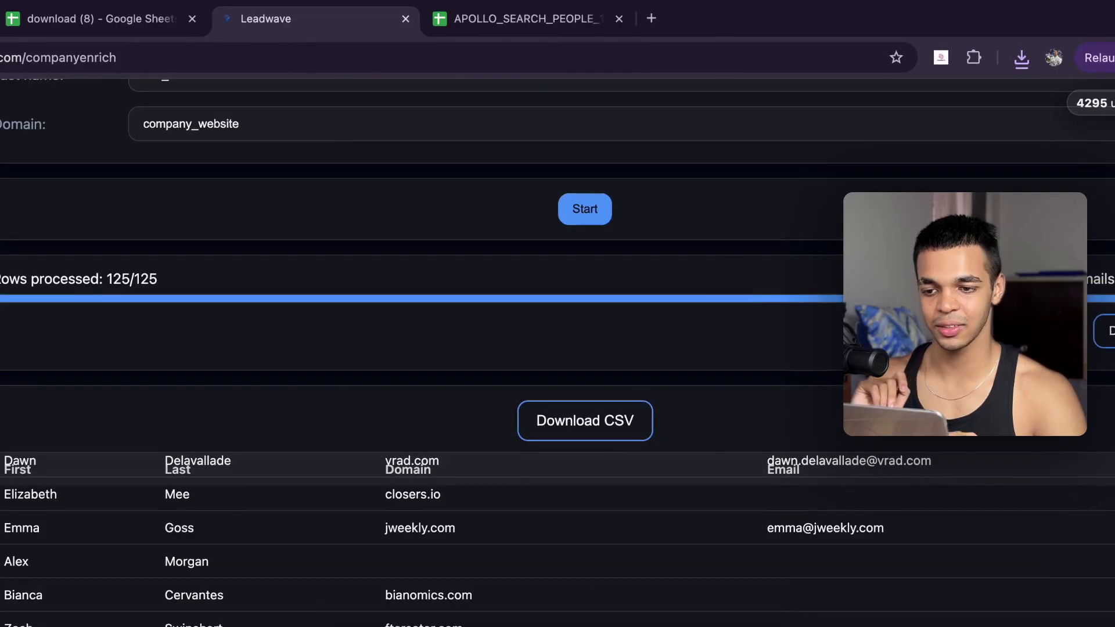
click(77, 16)
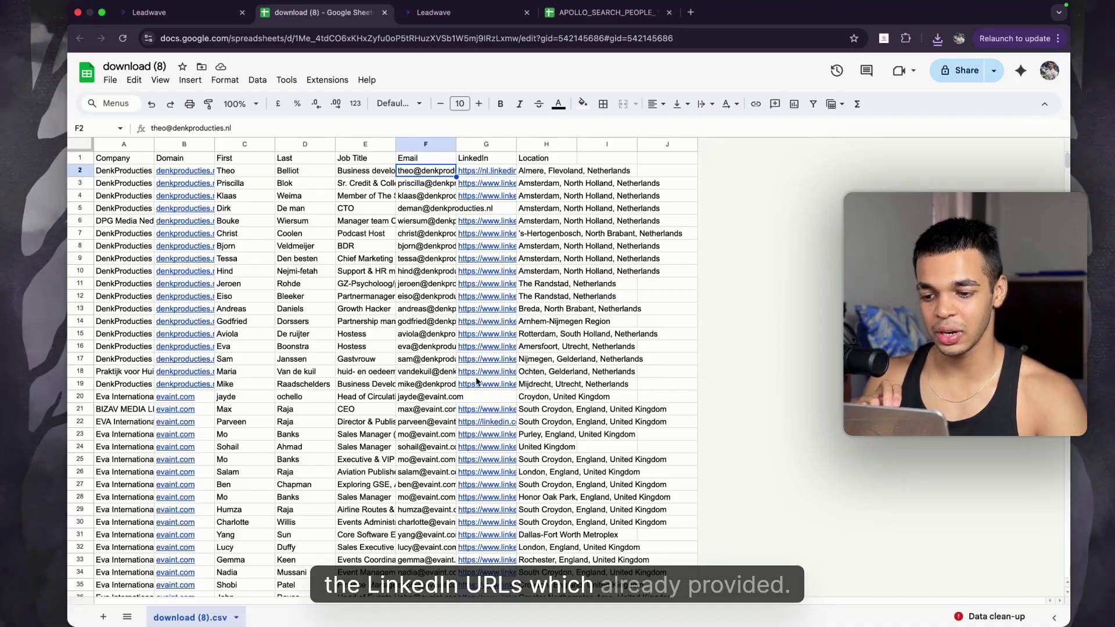
Step: Read the full email addresses of the Paramount leads in rows 206–217 of download (8)
mouse_move(505, 375)
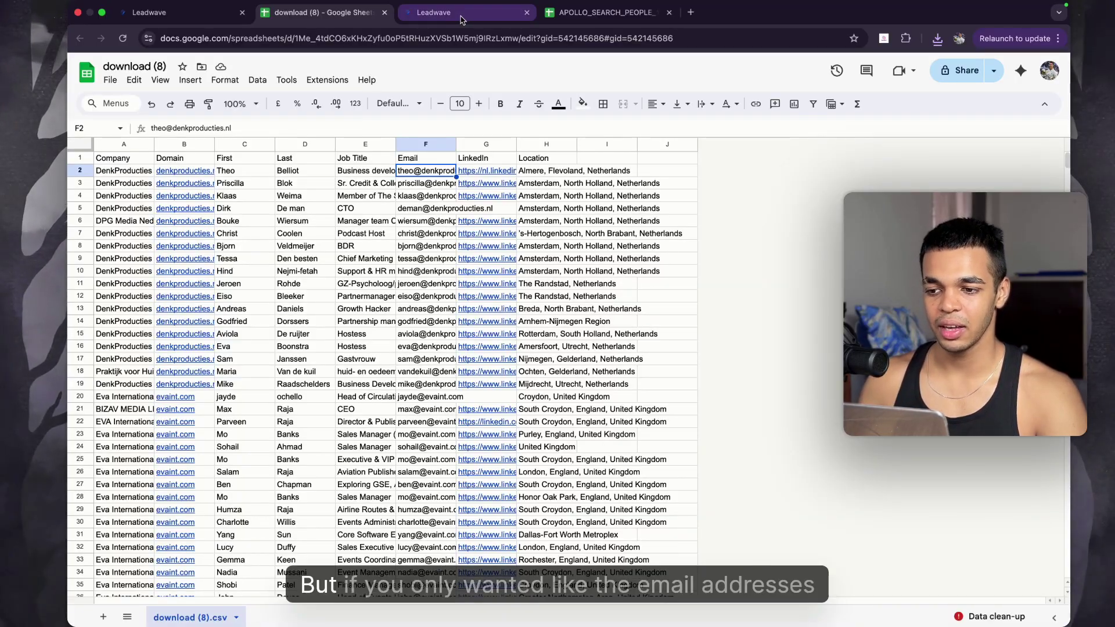
scroll(423, 358, down, 20)
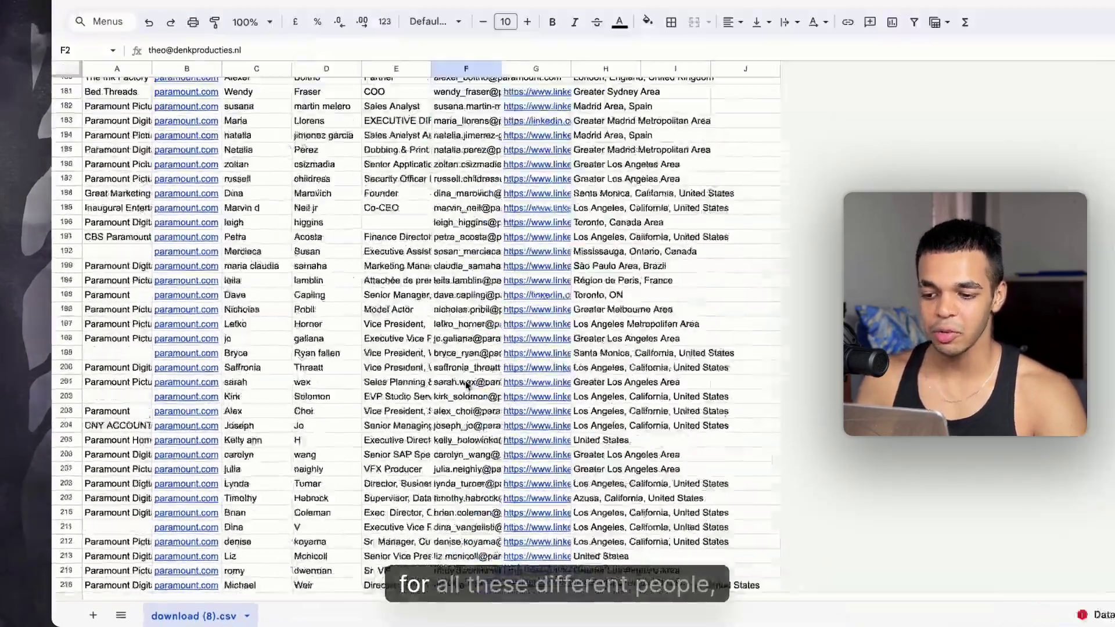
click(425, 416)
click(549, 342)
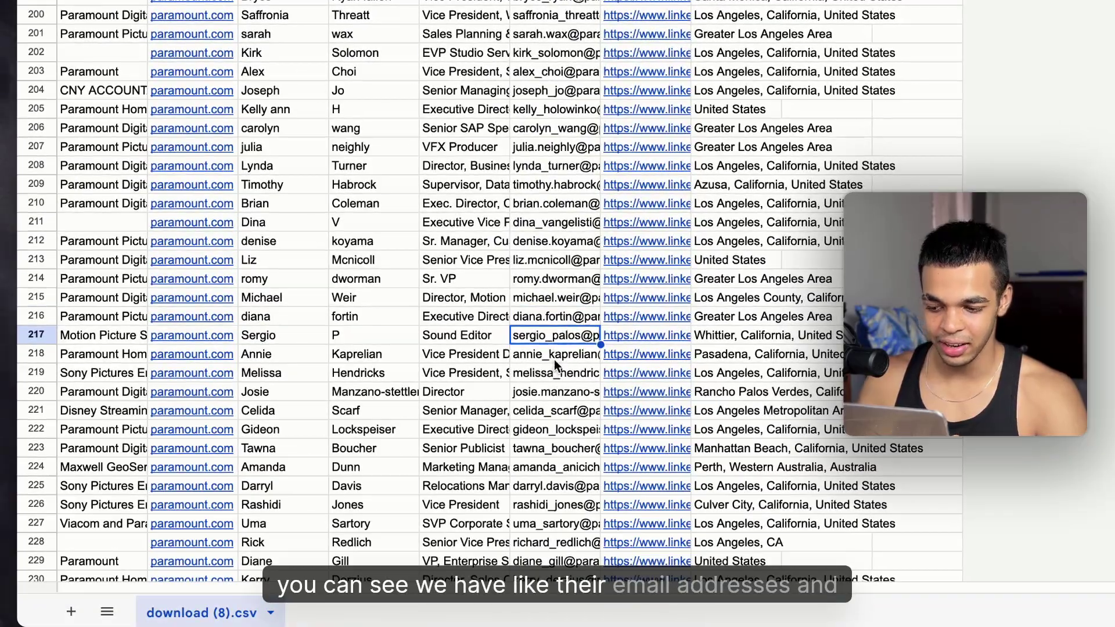
click(578, 184)
click(576, 162)
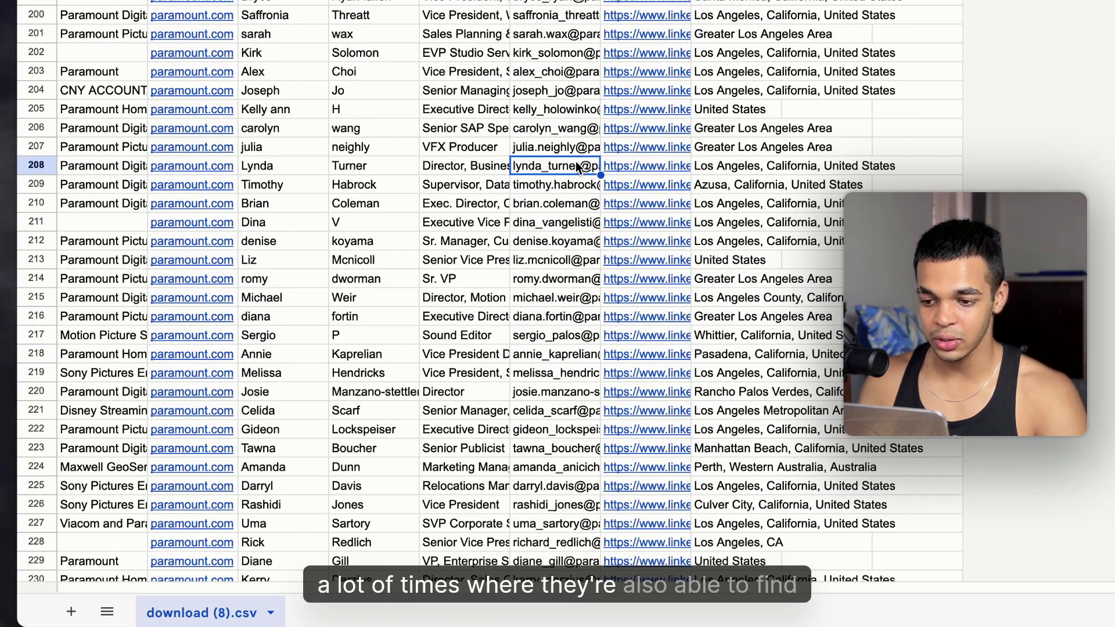
click(556, 134)
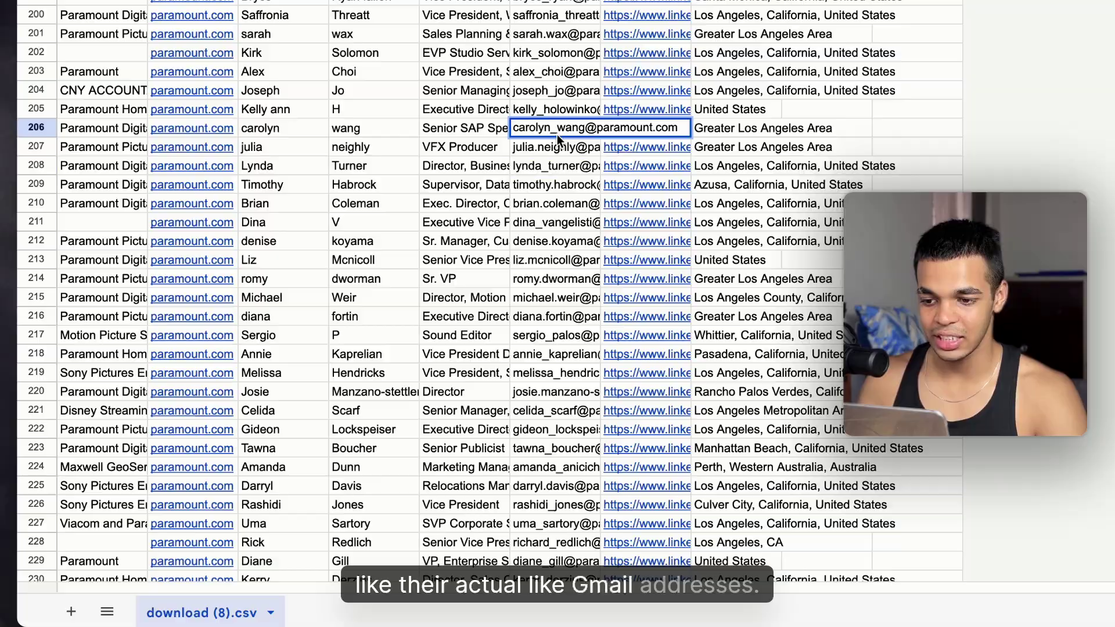
scroll(525, 152, up, 15)
scroll(526, 152, up, 18)
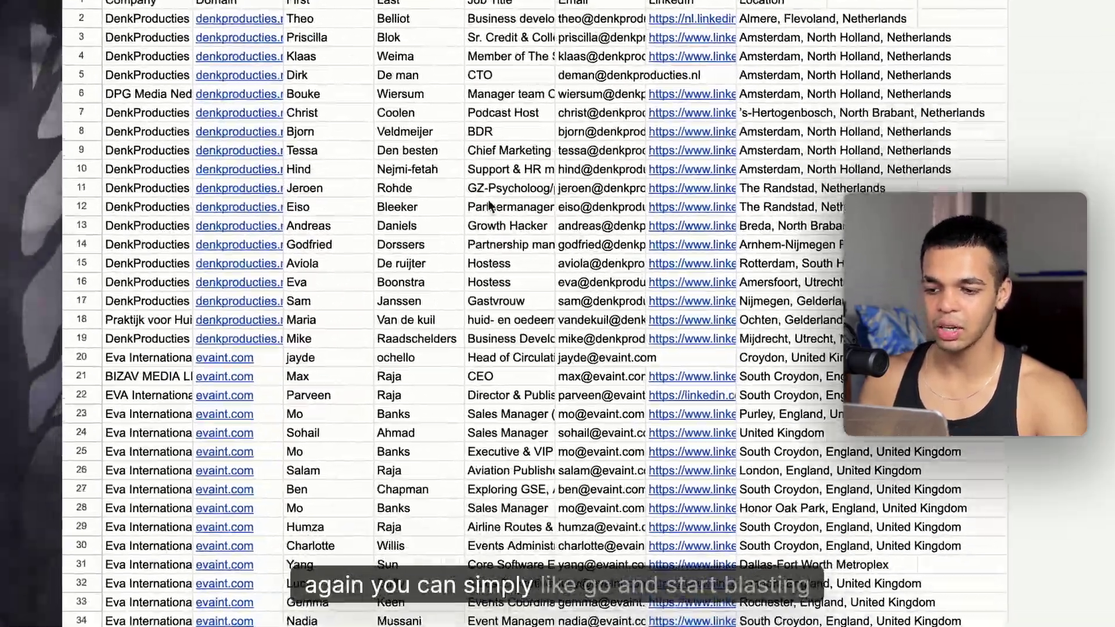
scroll(526, 152, down, 7)
scroll(585, 259, down, 20)
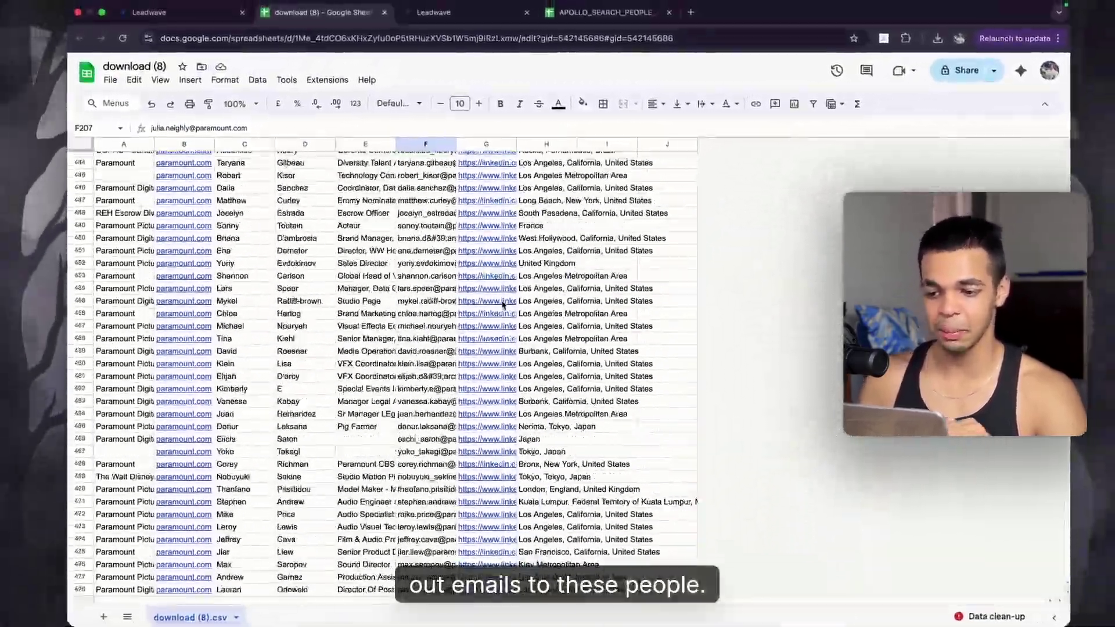
scroll(502, 304, up, 20)
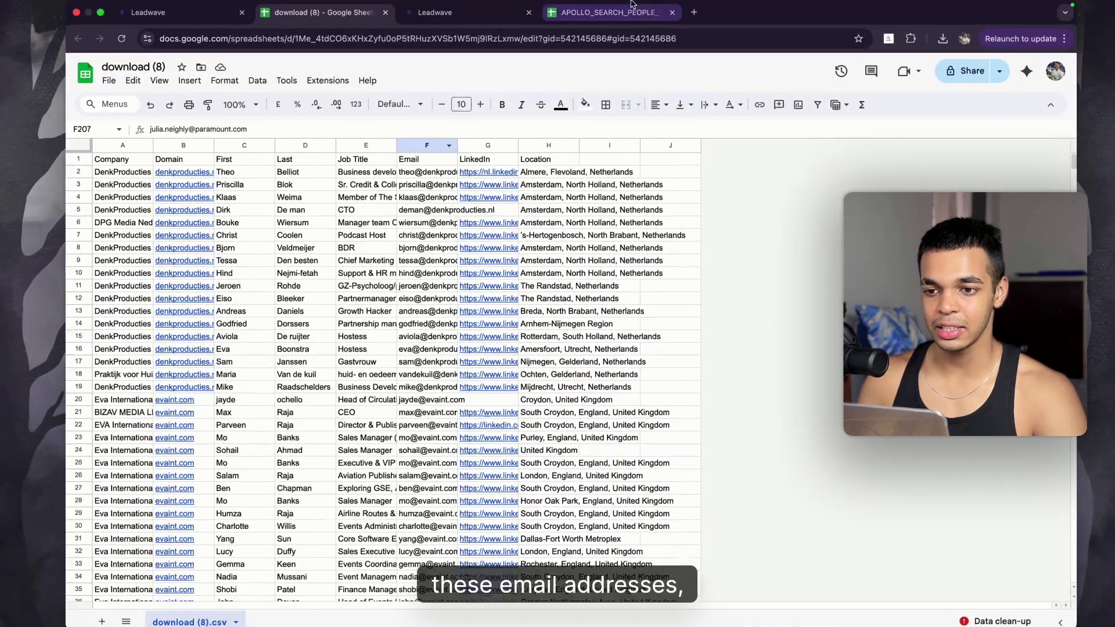
Step: Scan the Email Finder results, then view the filtered Company Enrichment run with 122 people matched
click(469, 13)
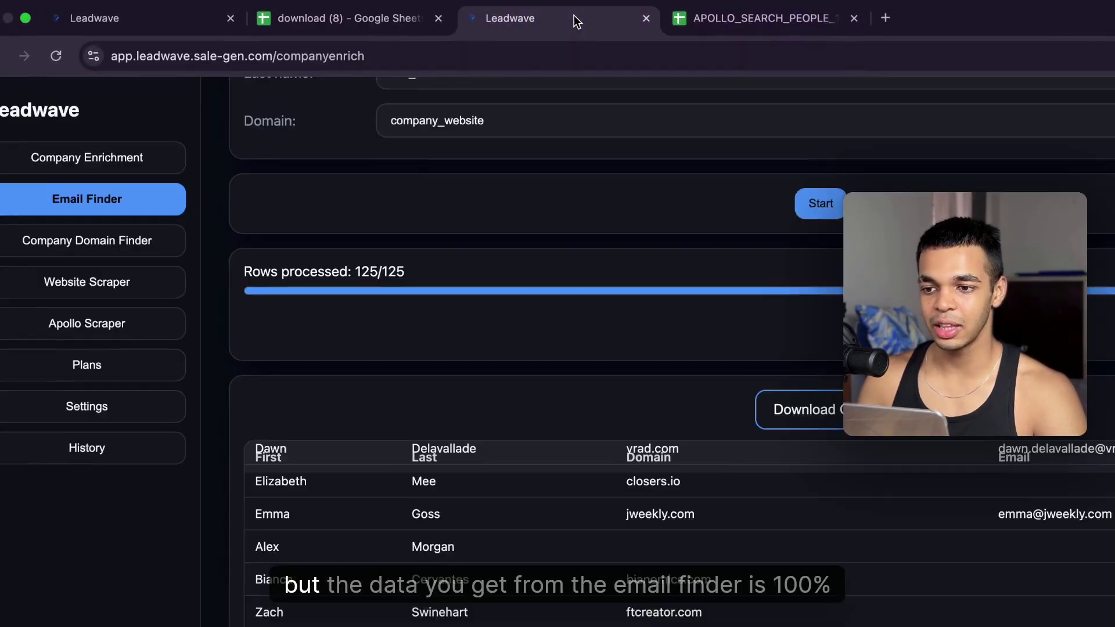
scroll(389, 268, up, 5)
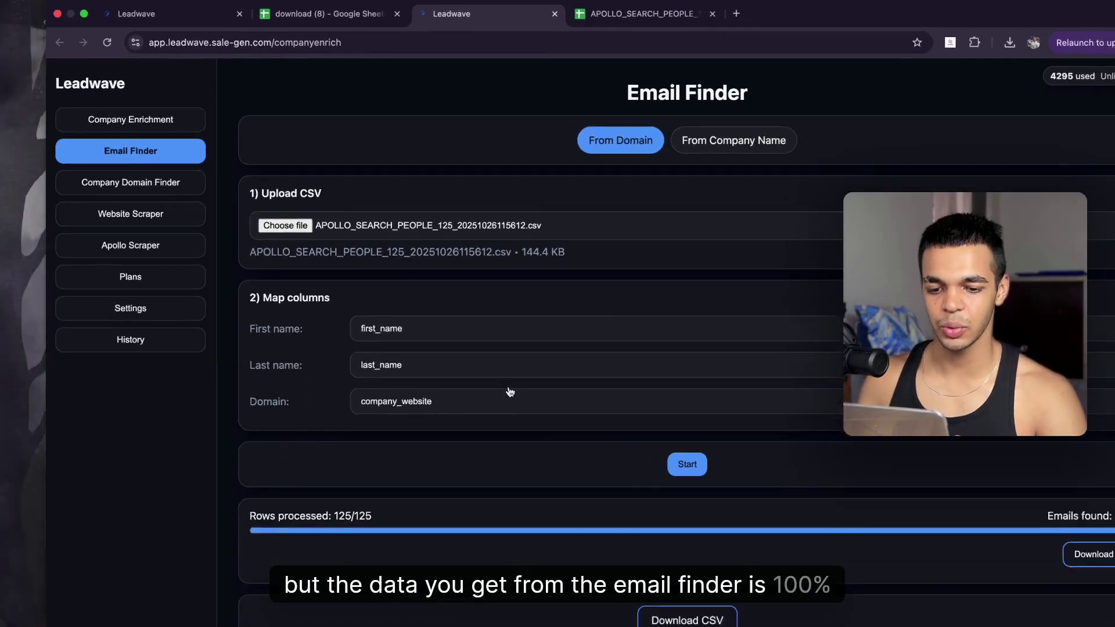
scroll(630, 552, down, 6)
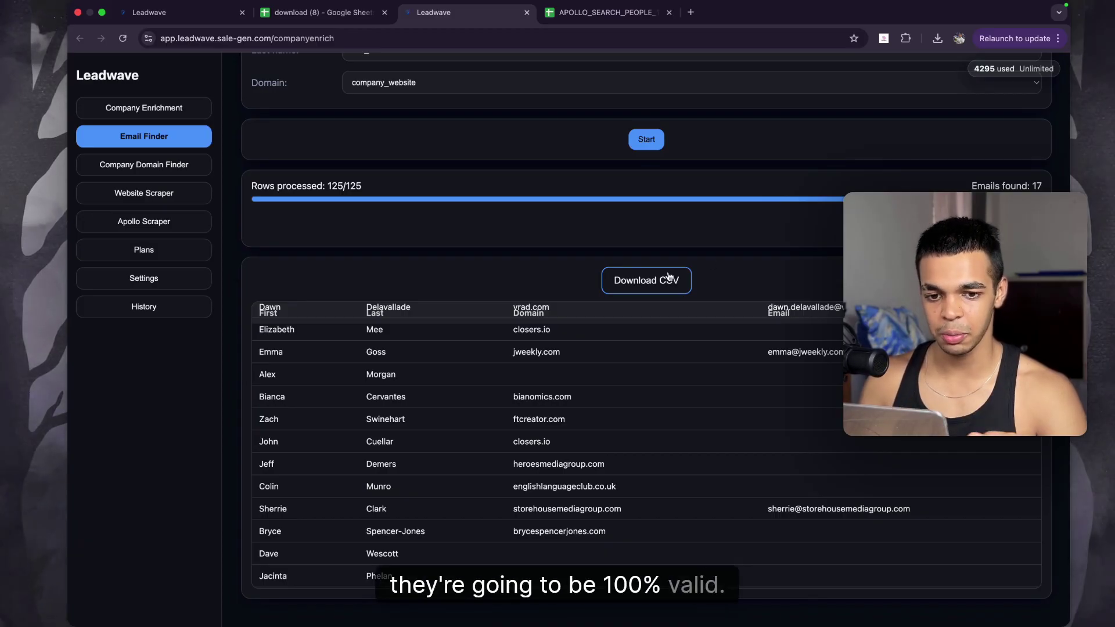
scroll(614, 391, down, 10)
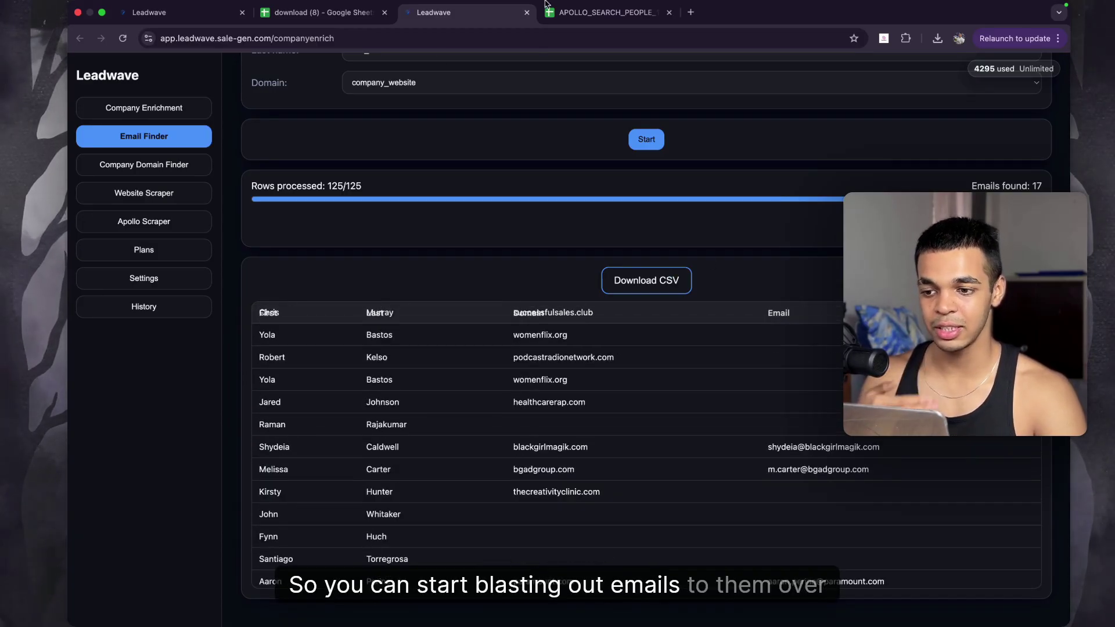
click(174, 12)
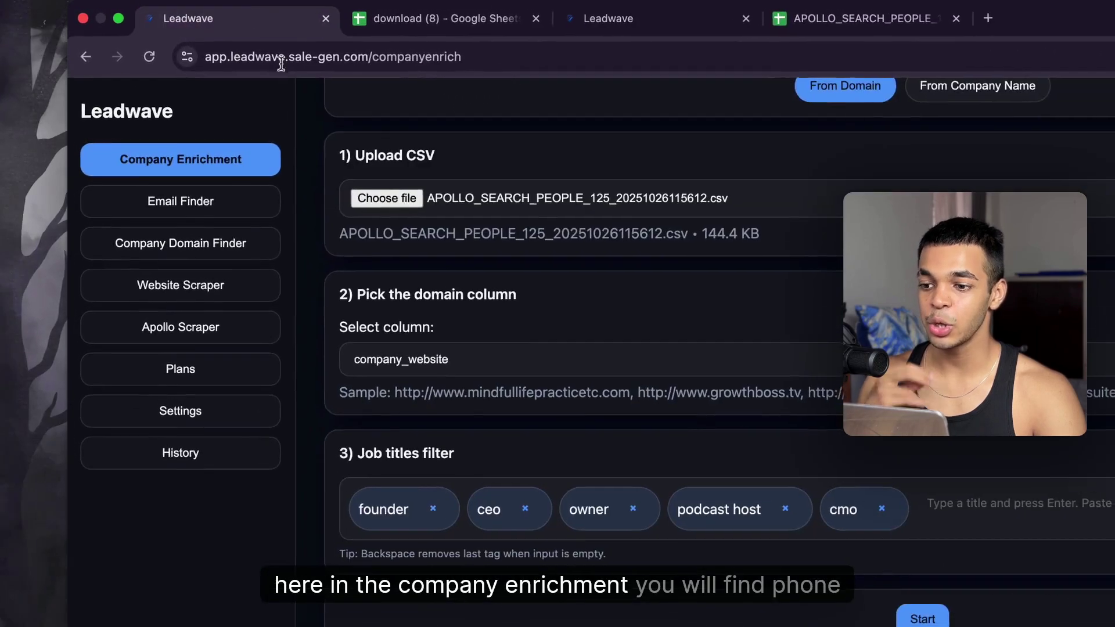
scroll(701, 453, up, 2)
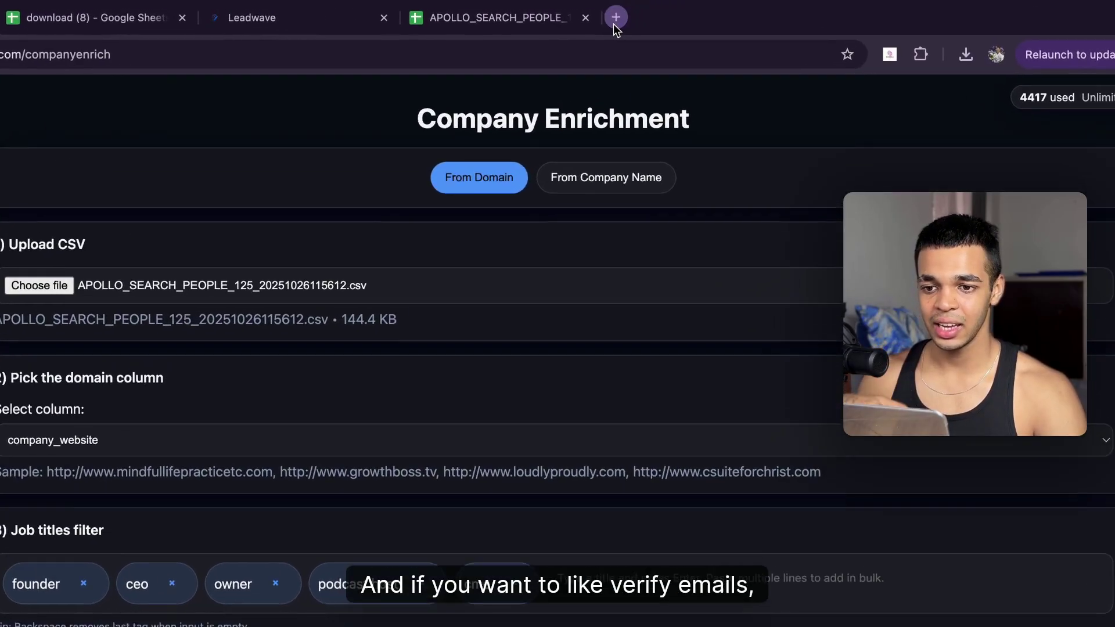
Step: Open Lumrid's free verifier and plan page, then order 1000 scraped Apollo leads in Leadwave
click(690, 13)
text(lumrid)
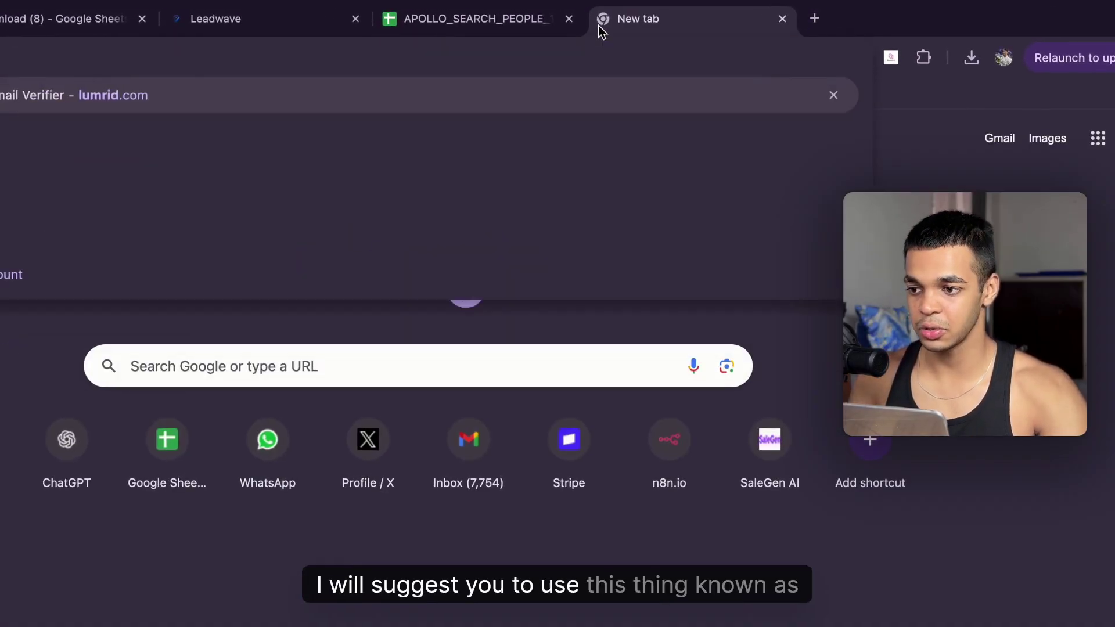
key(Return)
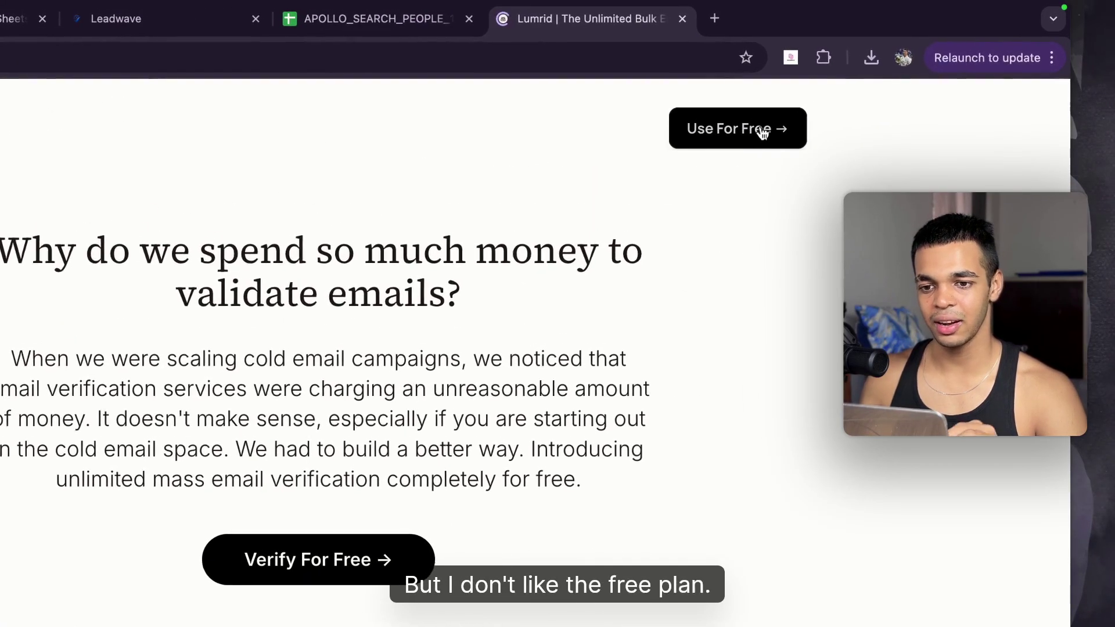
click(736, 128)
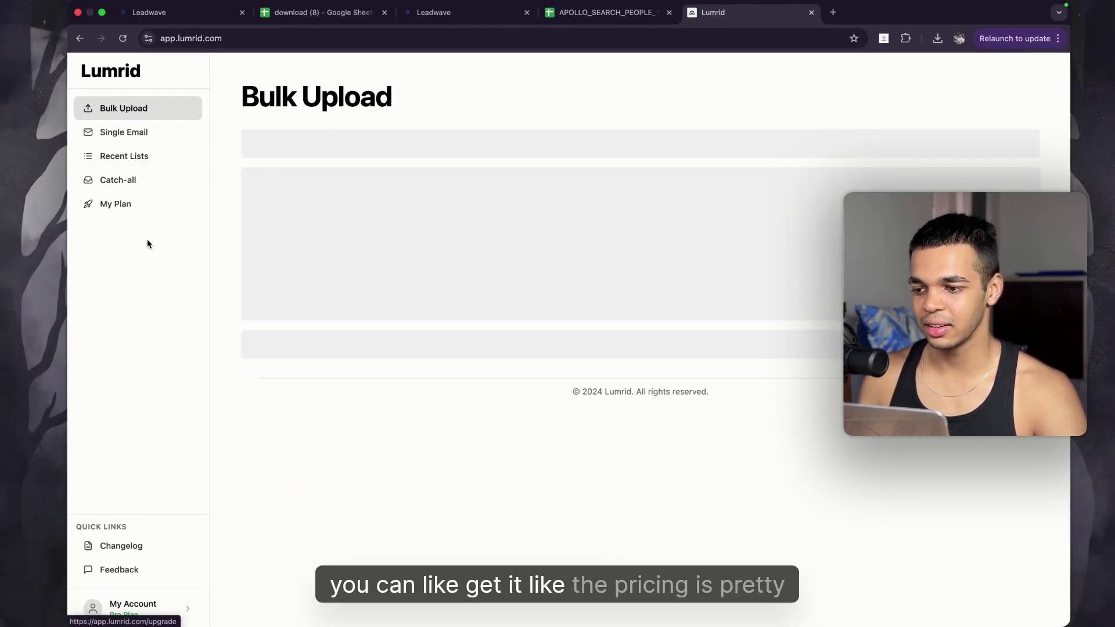
click(137, 207)
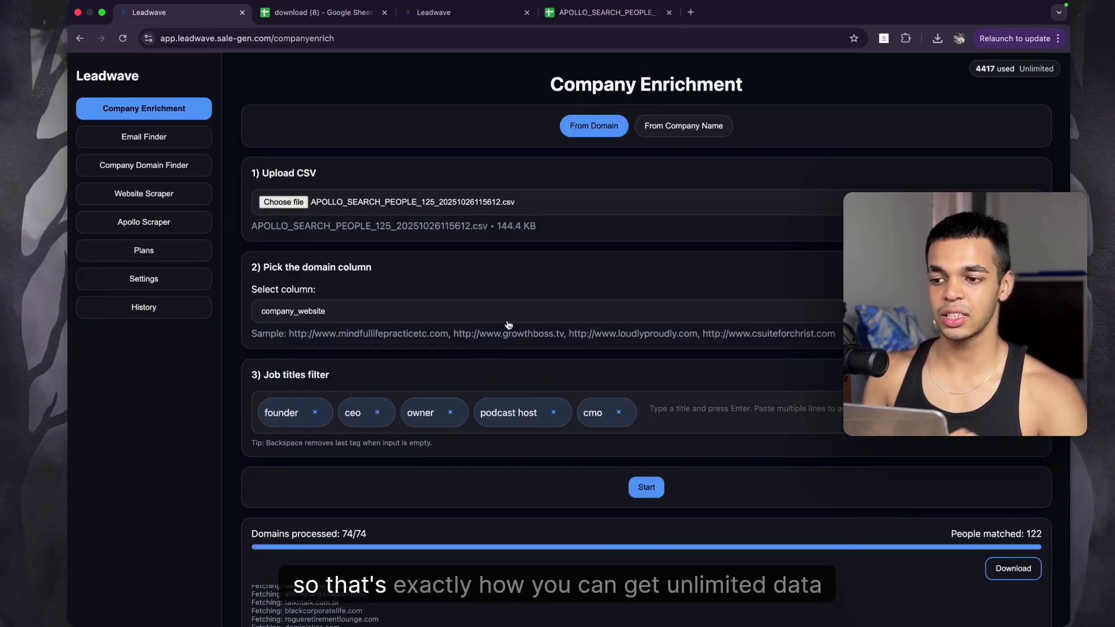
click(139, 222)
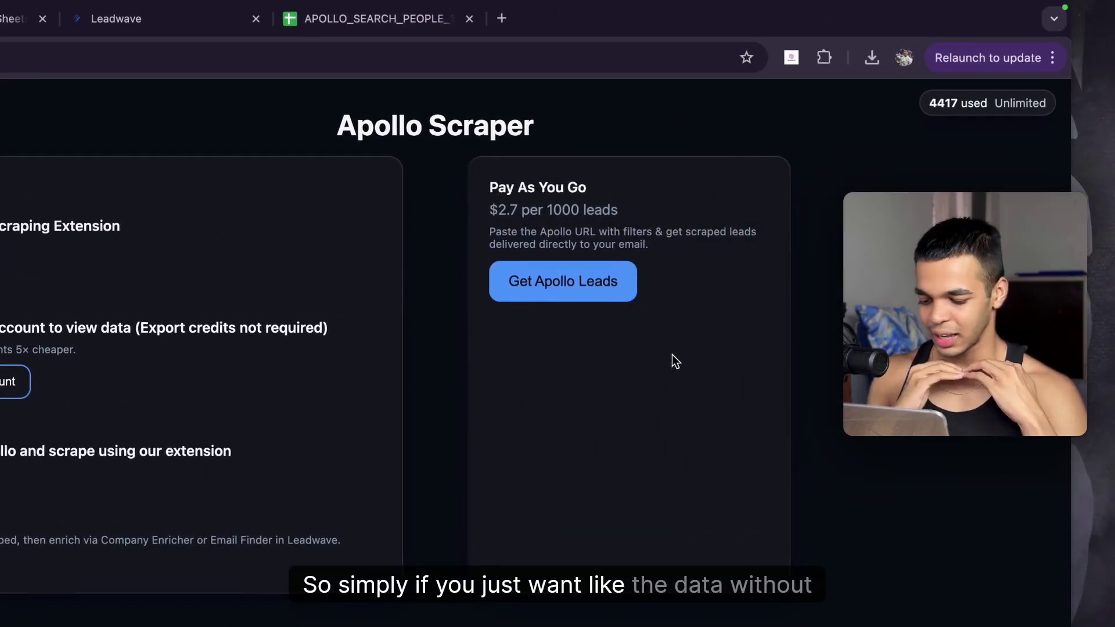
click(593, 291)
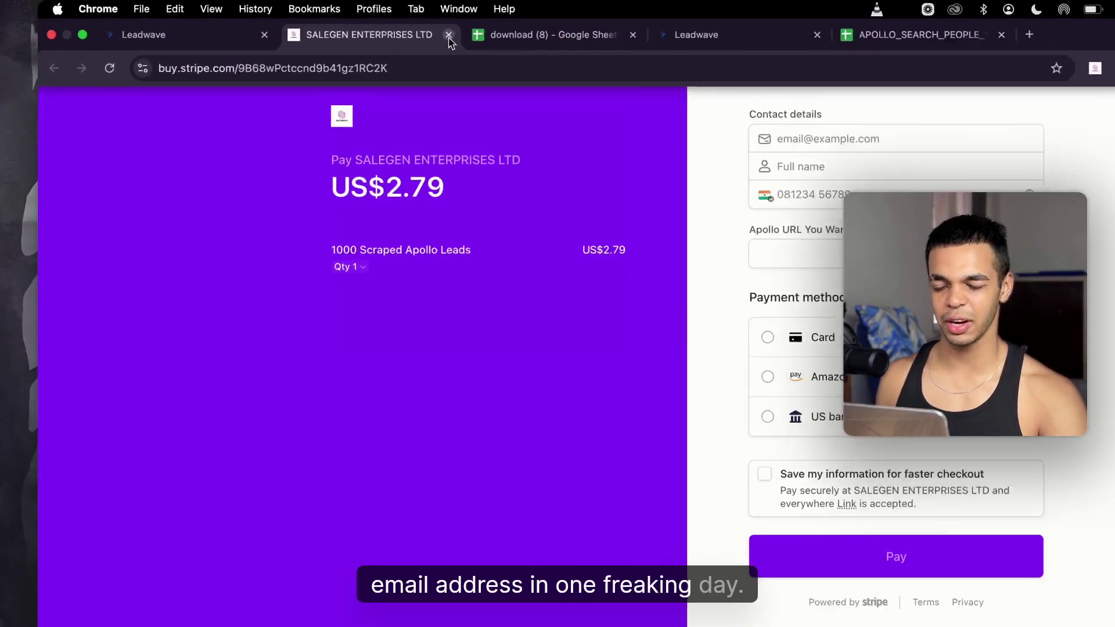
Step: Close the US$2.79 Stripe checkout for 1000 scraped Apollo leads, returning to Leadwave
key(super+w)
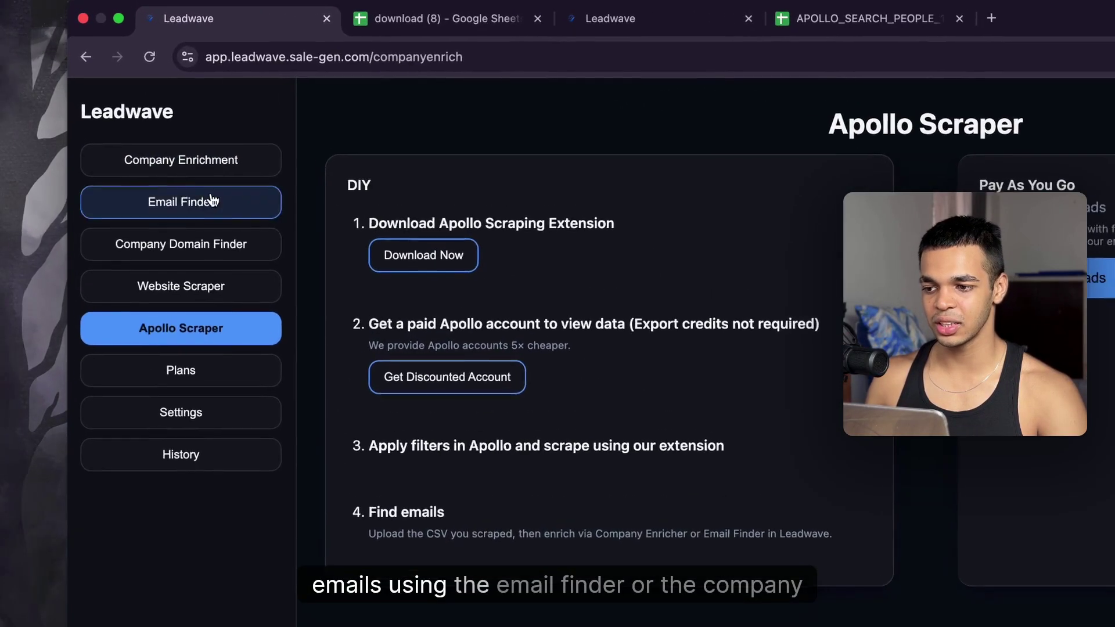
Step: Go from Apollo Scraper back to Email Finder and Company Enrichment in the Leadwave sidebar
click(163, 132)
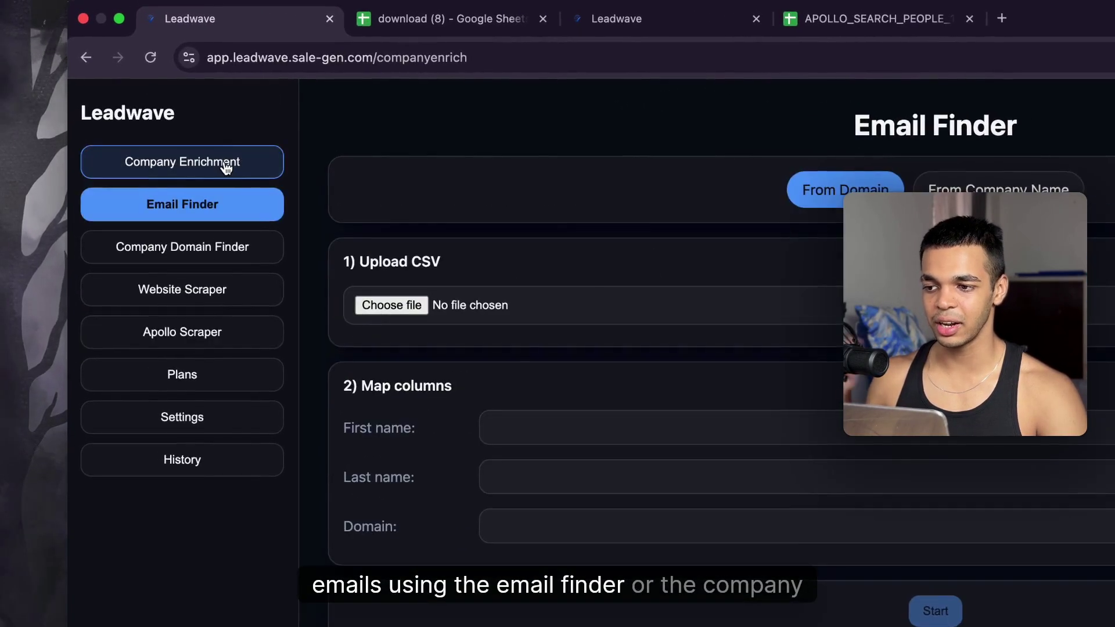
click(173, 111)
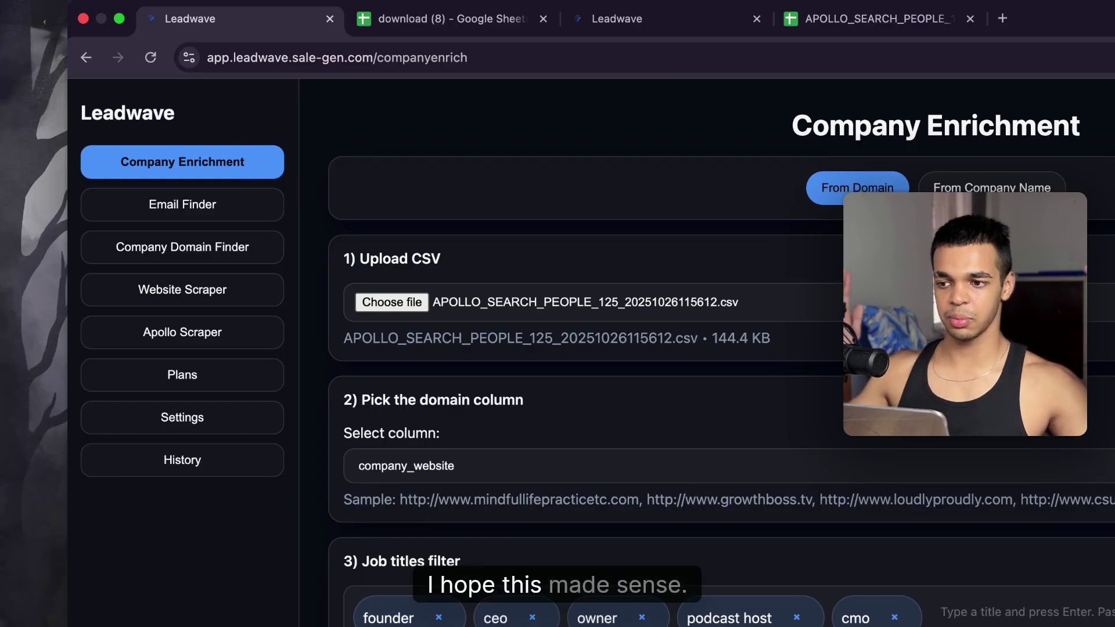